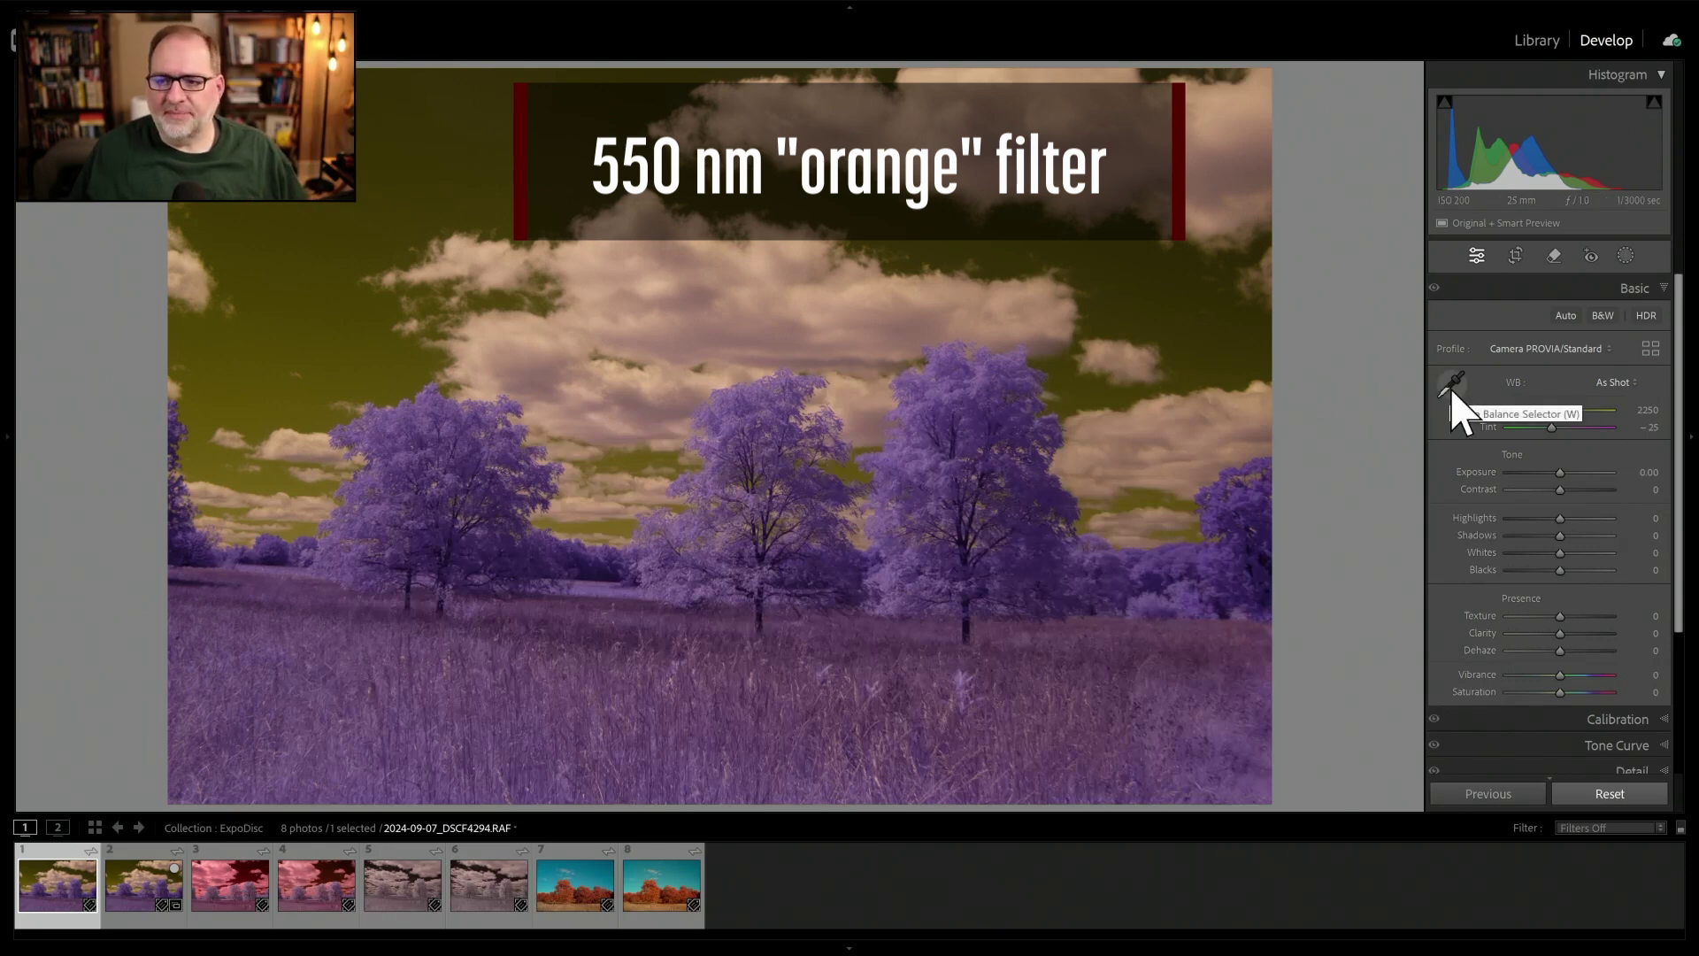
# Try setting the white balance of 2024-09-07_DSCF4294.RAF by sampling the cloud above the middle tree under the Camera PROVIA/Standard profile
pyautogui.click(1452, 390)
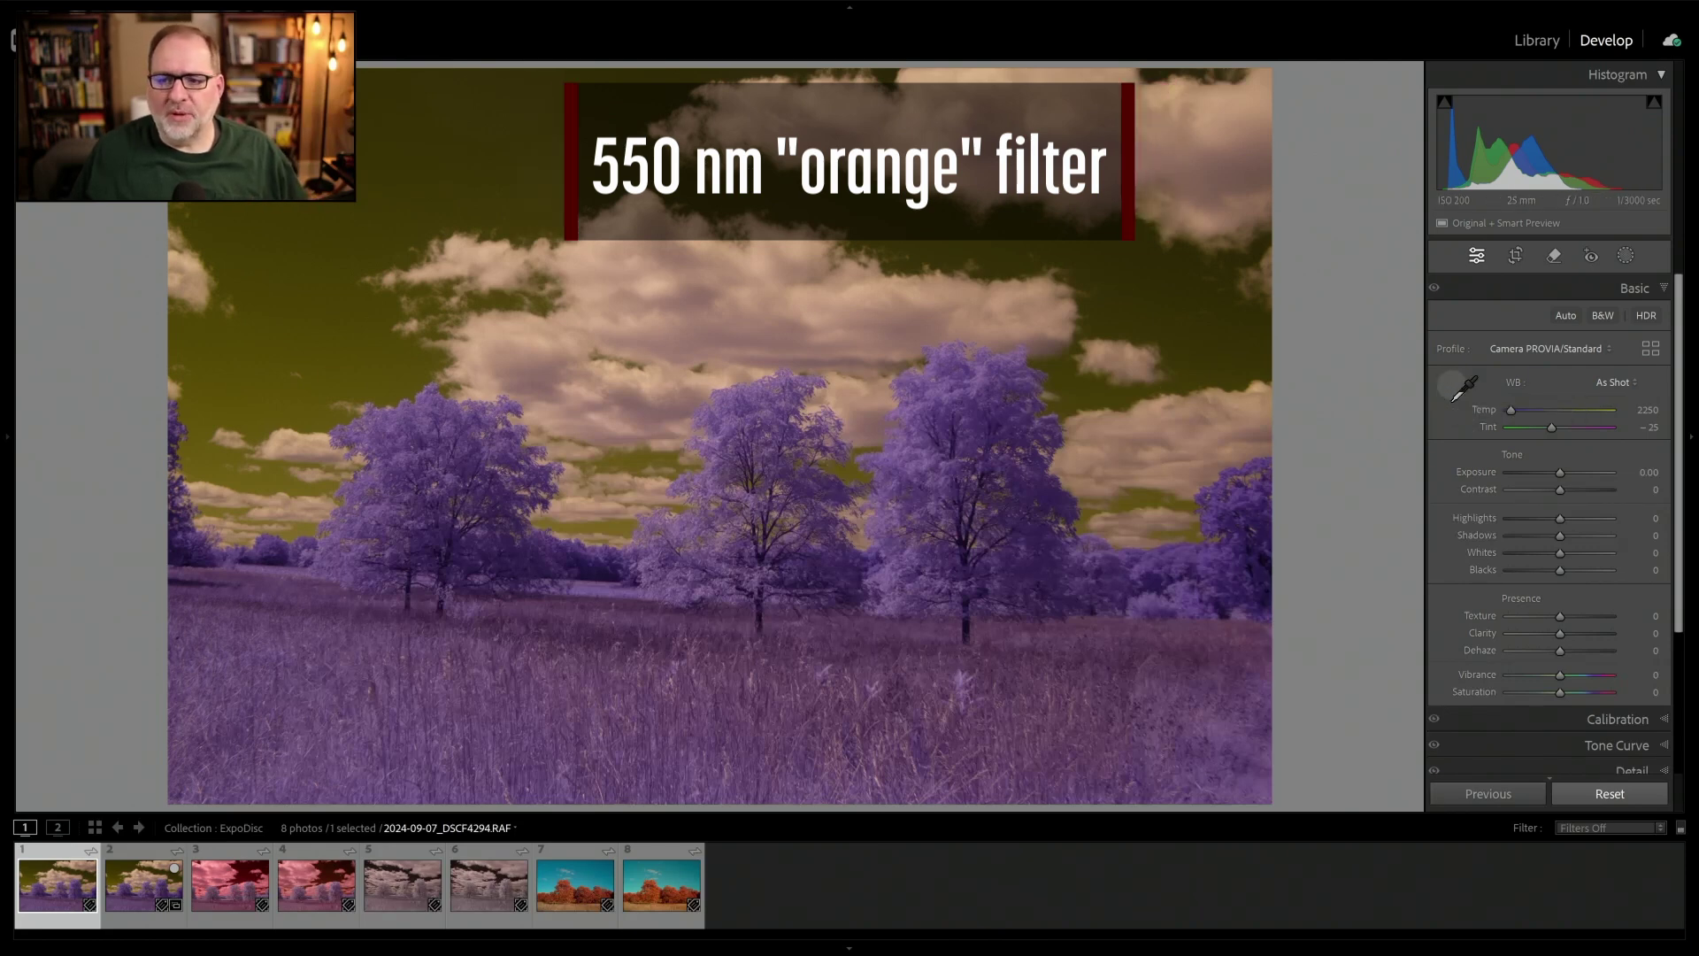
pyautogui.click(793, 334)
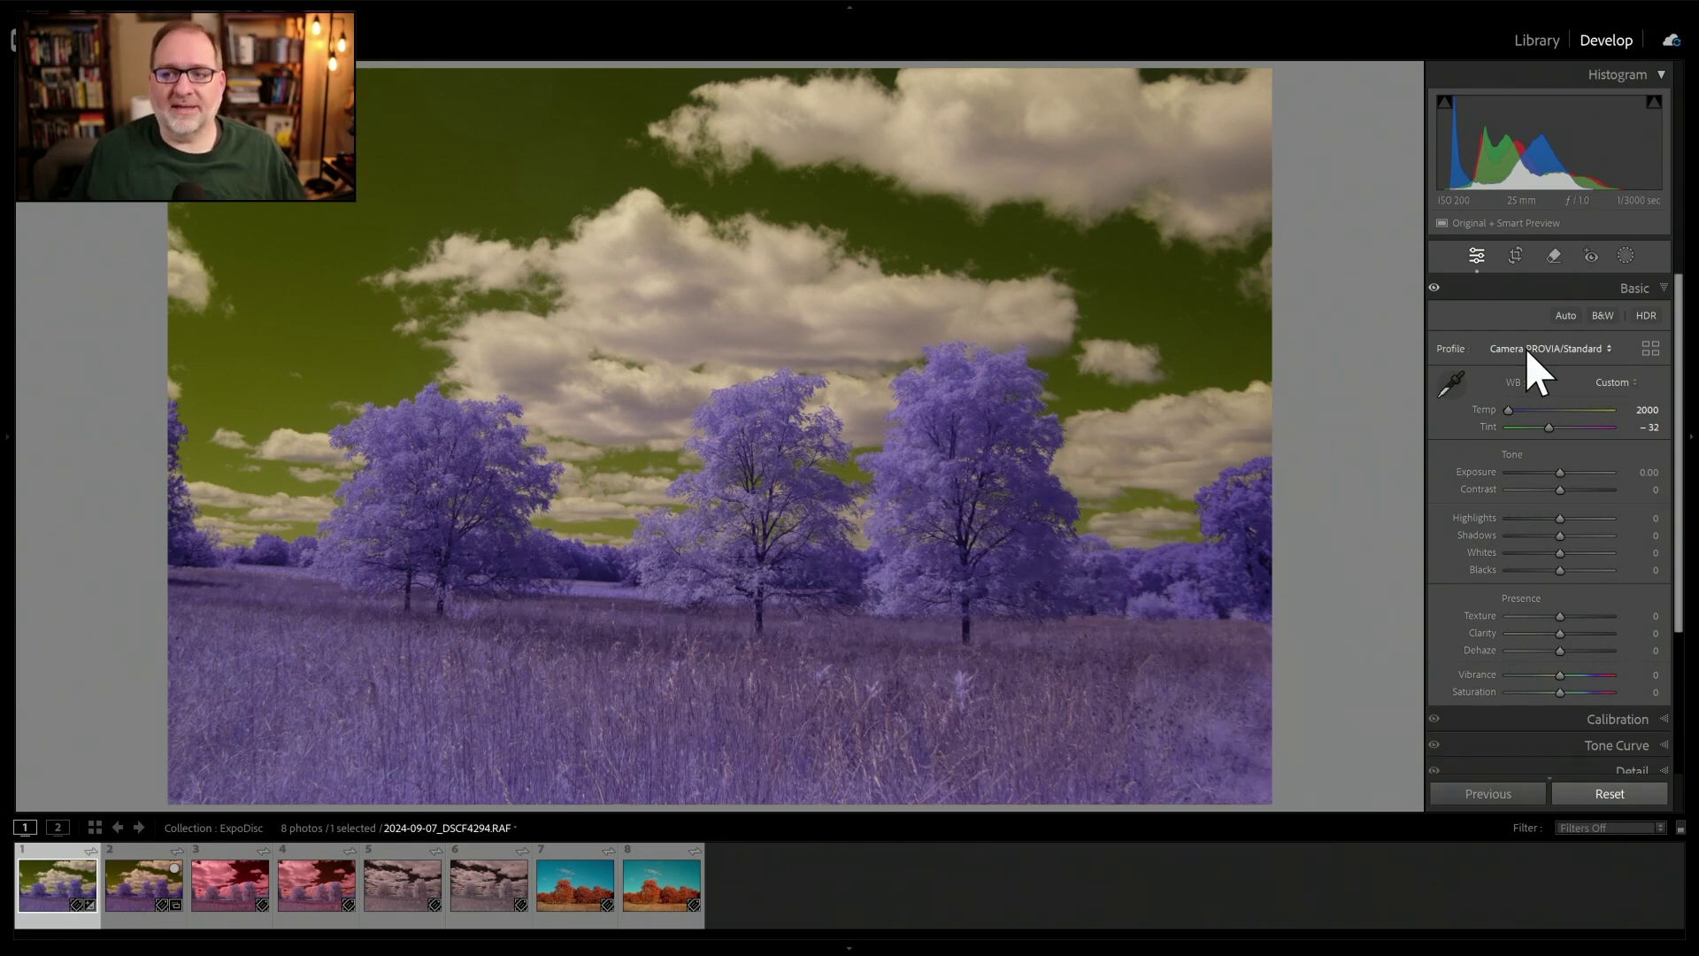
# Apply the Infrared Temp -100 profile to the raw photo and set its white balance by sampling the cloud above the middle tree
pyautogui.click(1527, 350)
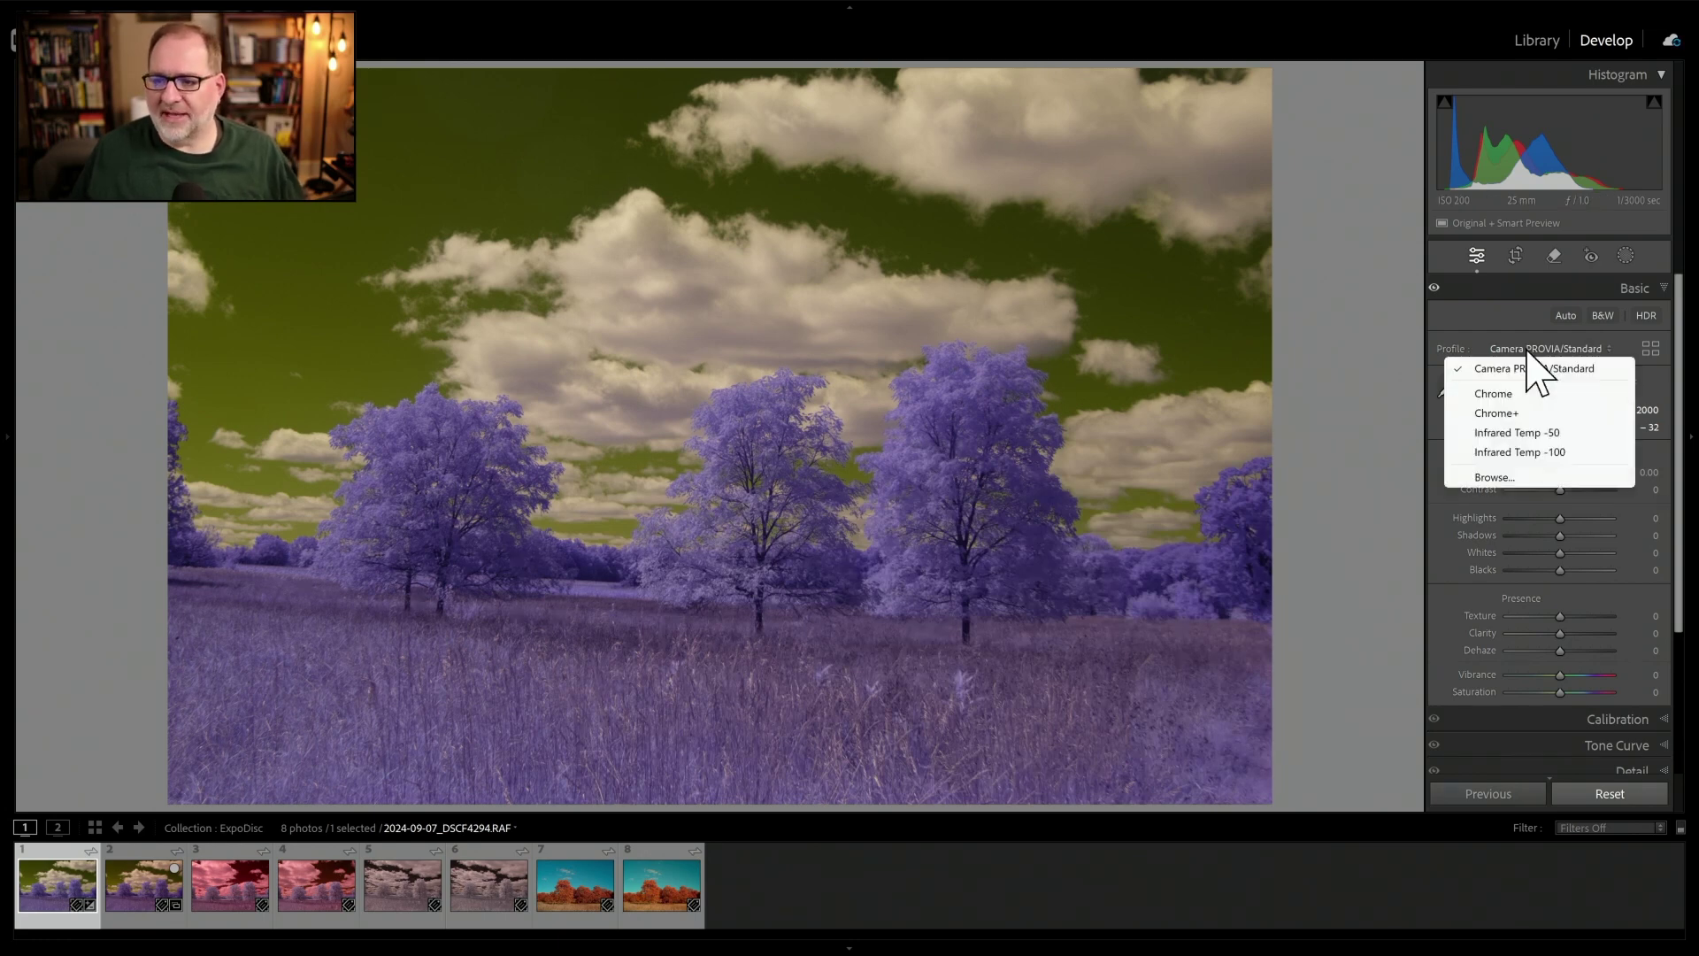
pyautogui.click(1526, 453)
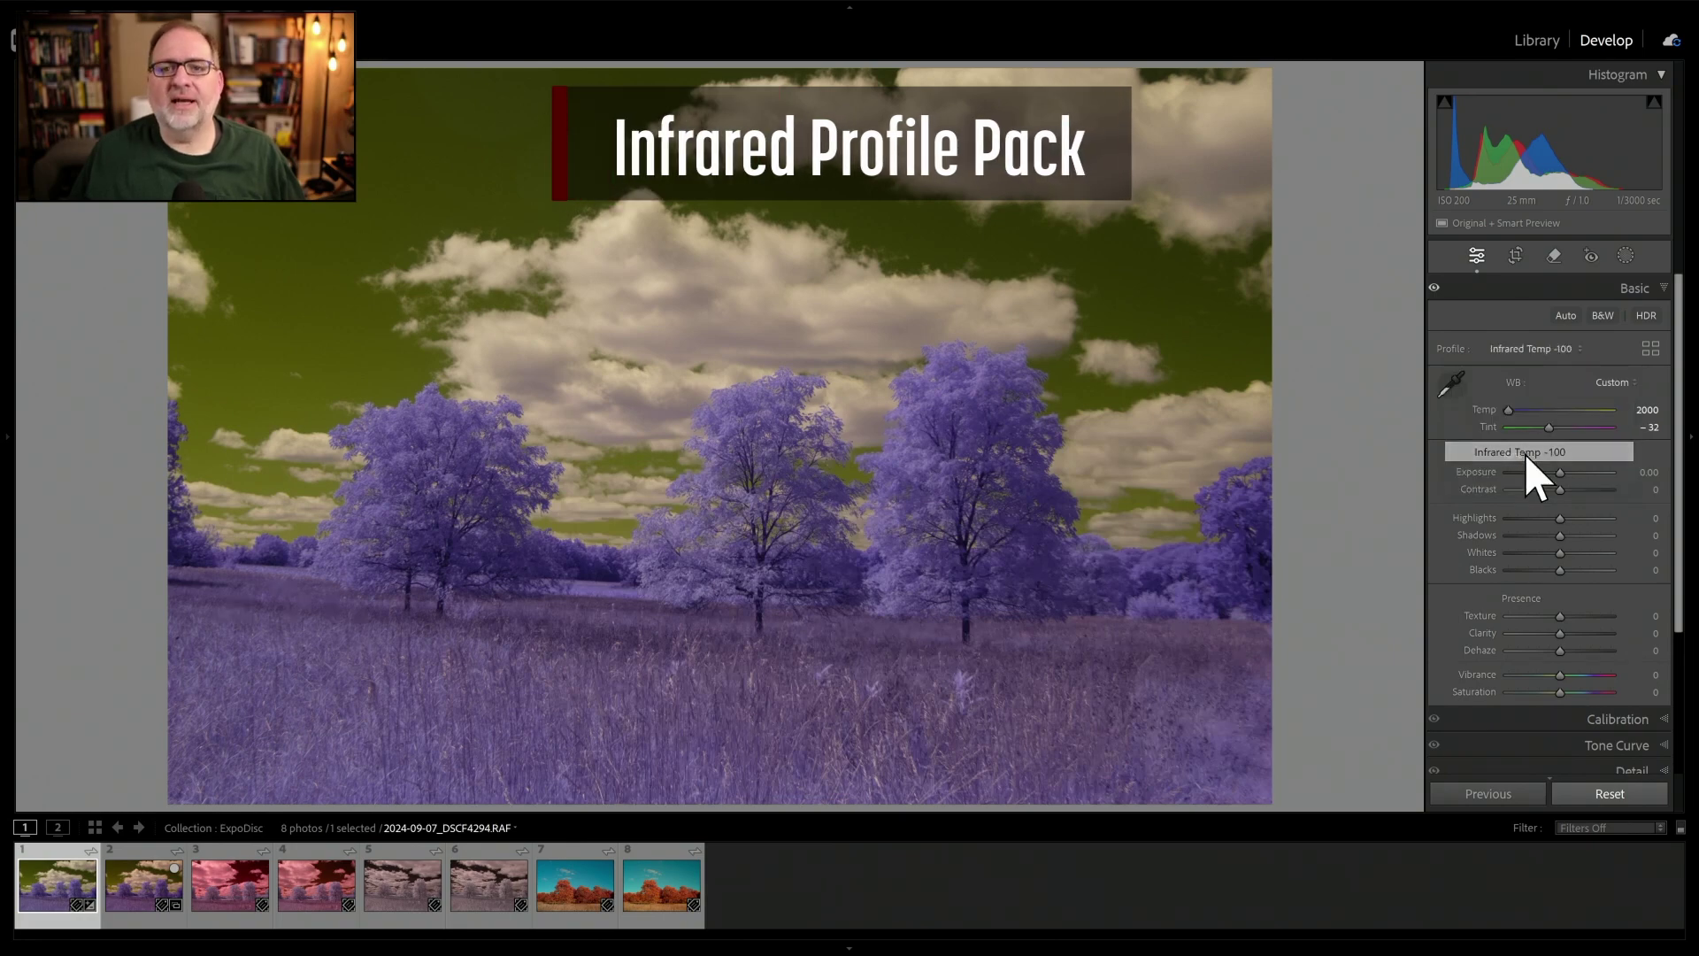
pyautogui.click(1451, 386)
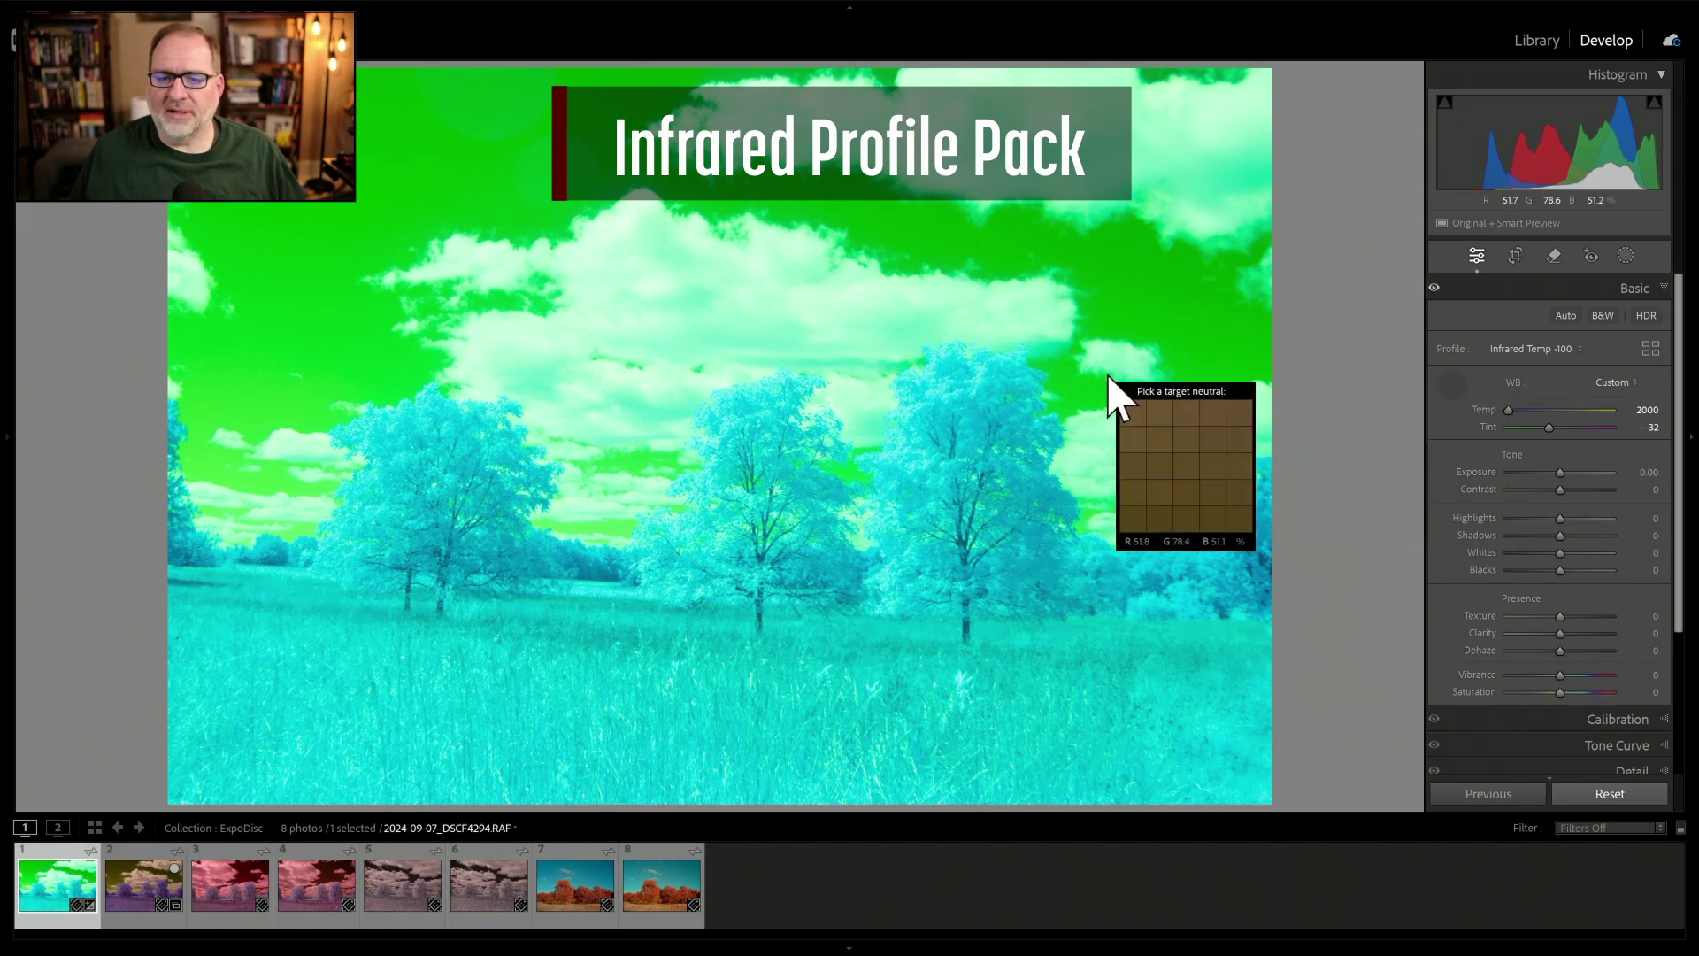
pyautogui.click(781, 318)
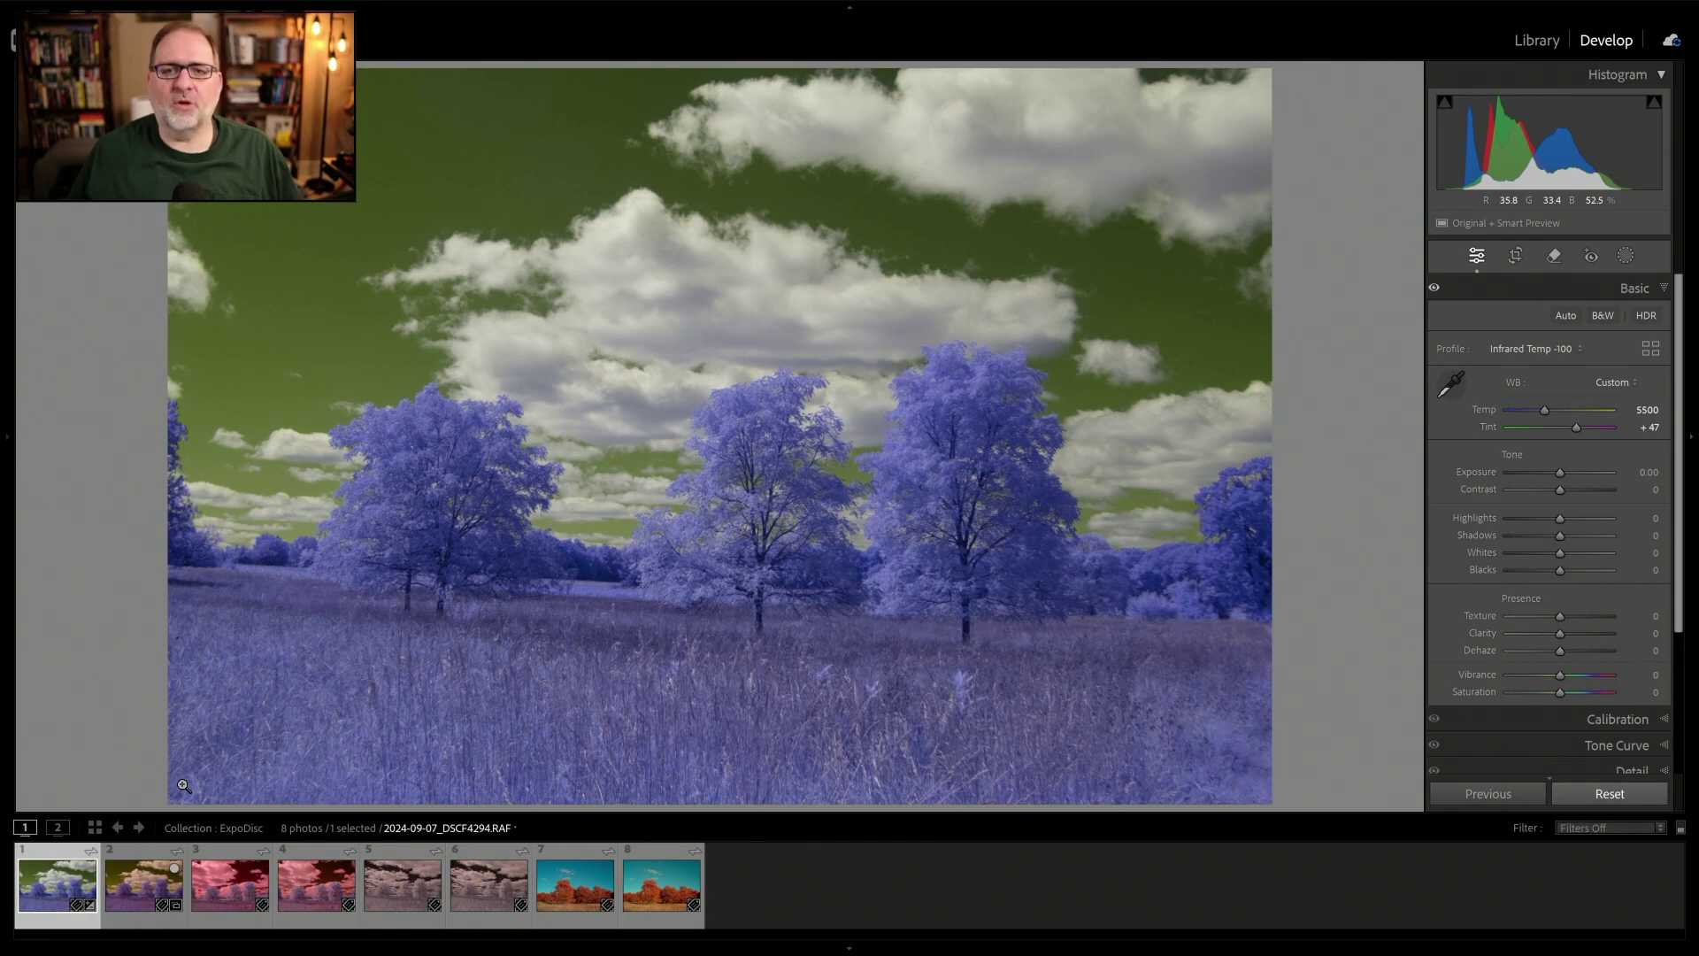
# Set the white balance of 2024-09-07_DSCF4295.JPG by sampling the cloud above the middle tree
pyautogui.click(142, 895)
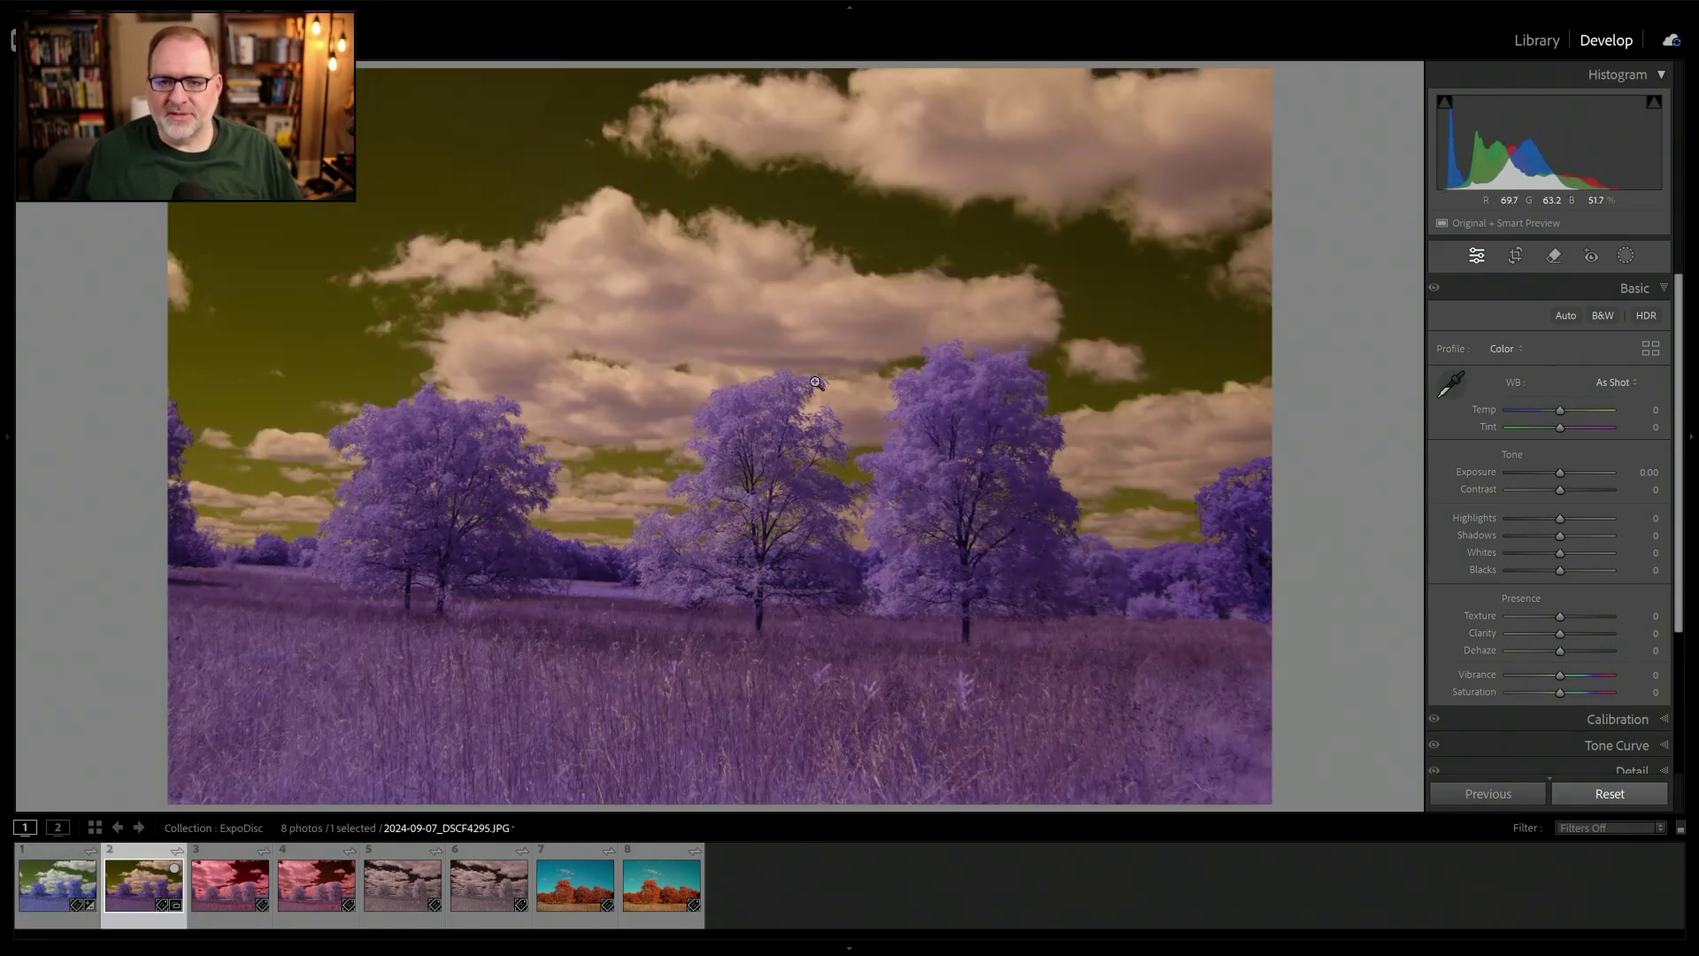
pyautogui.click(1452, 380)
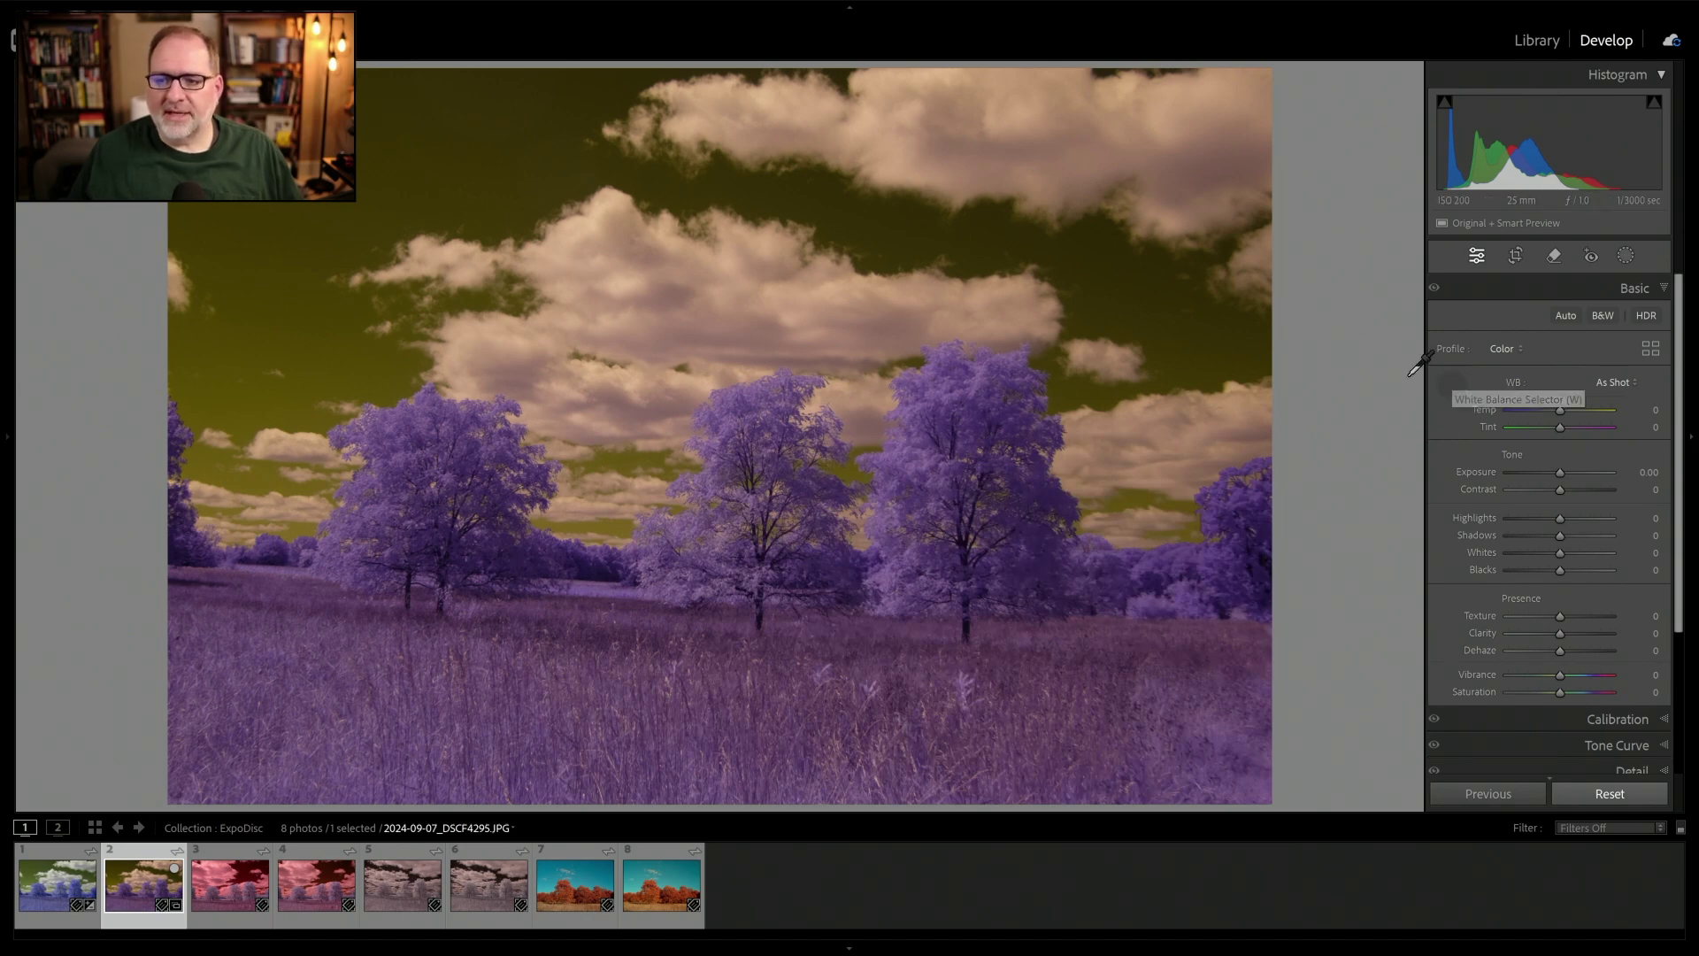
pyautogui.click(766, 335)
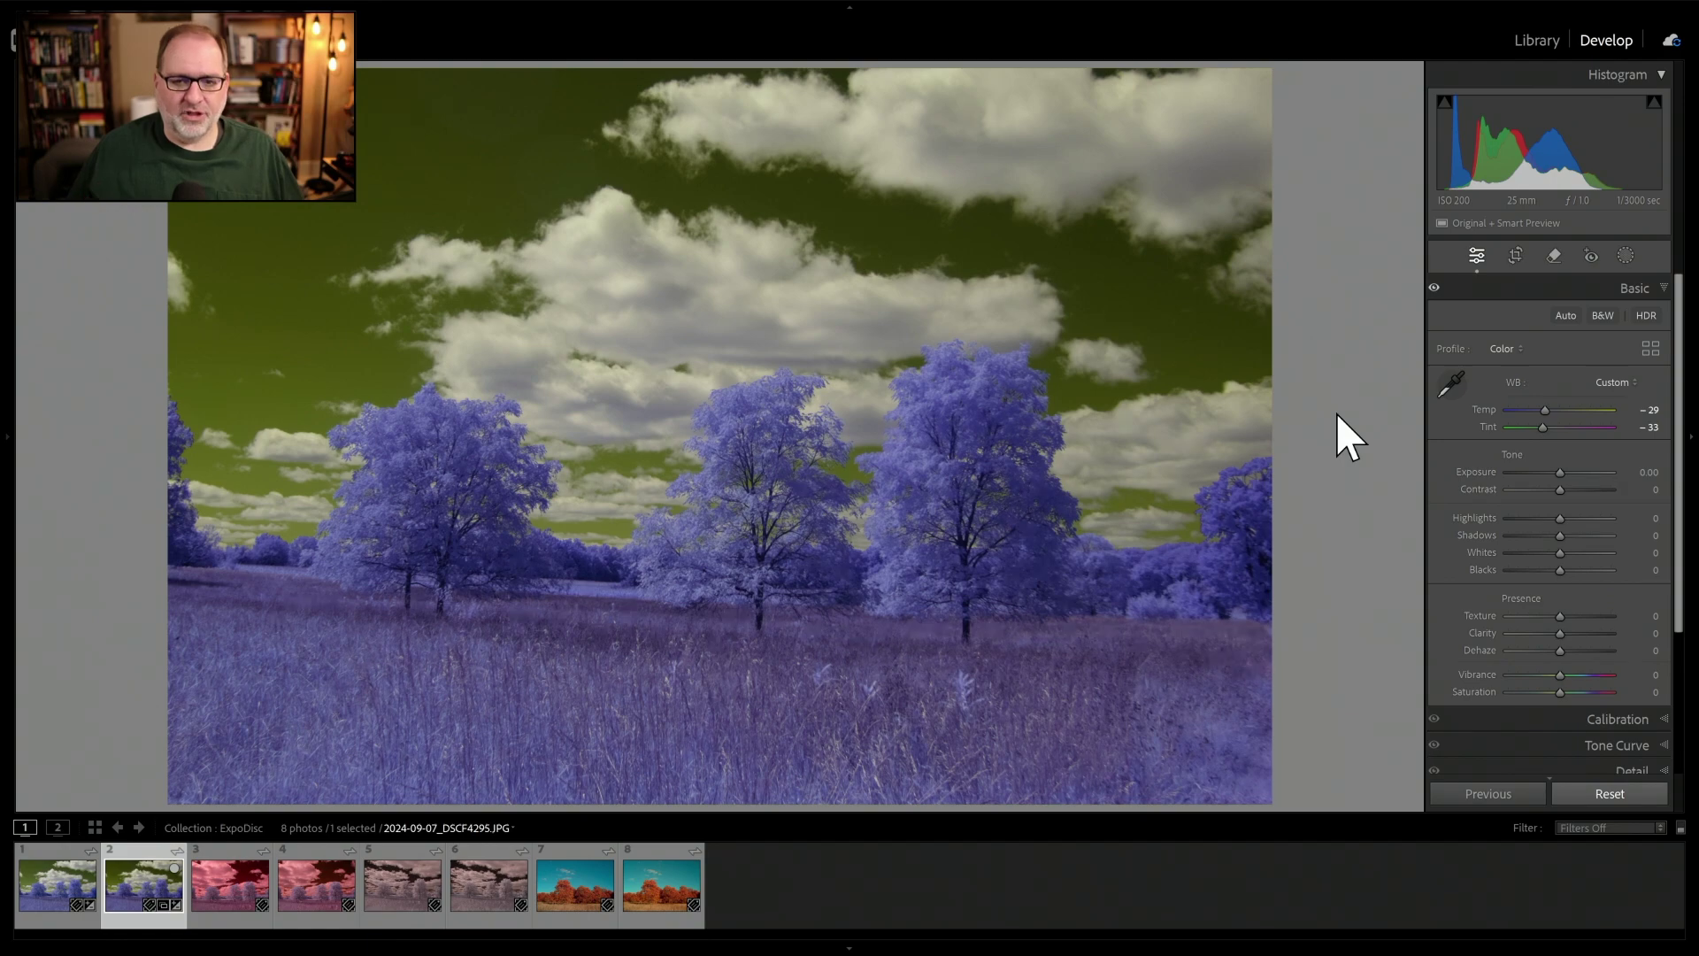
# Compare the white-balanced raw photo and its JPEG side by side, examining the sky and clouds up close, and return to Develop
pyautogui.click(77, 894)
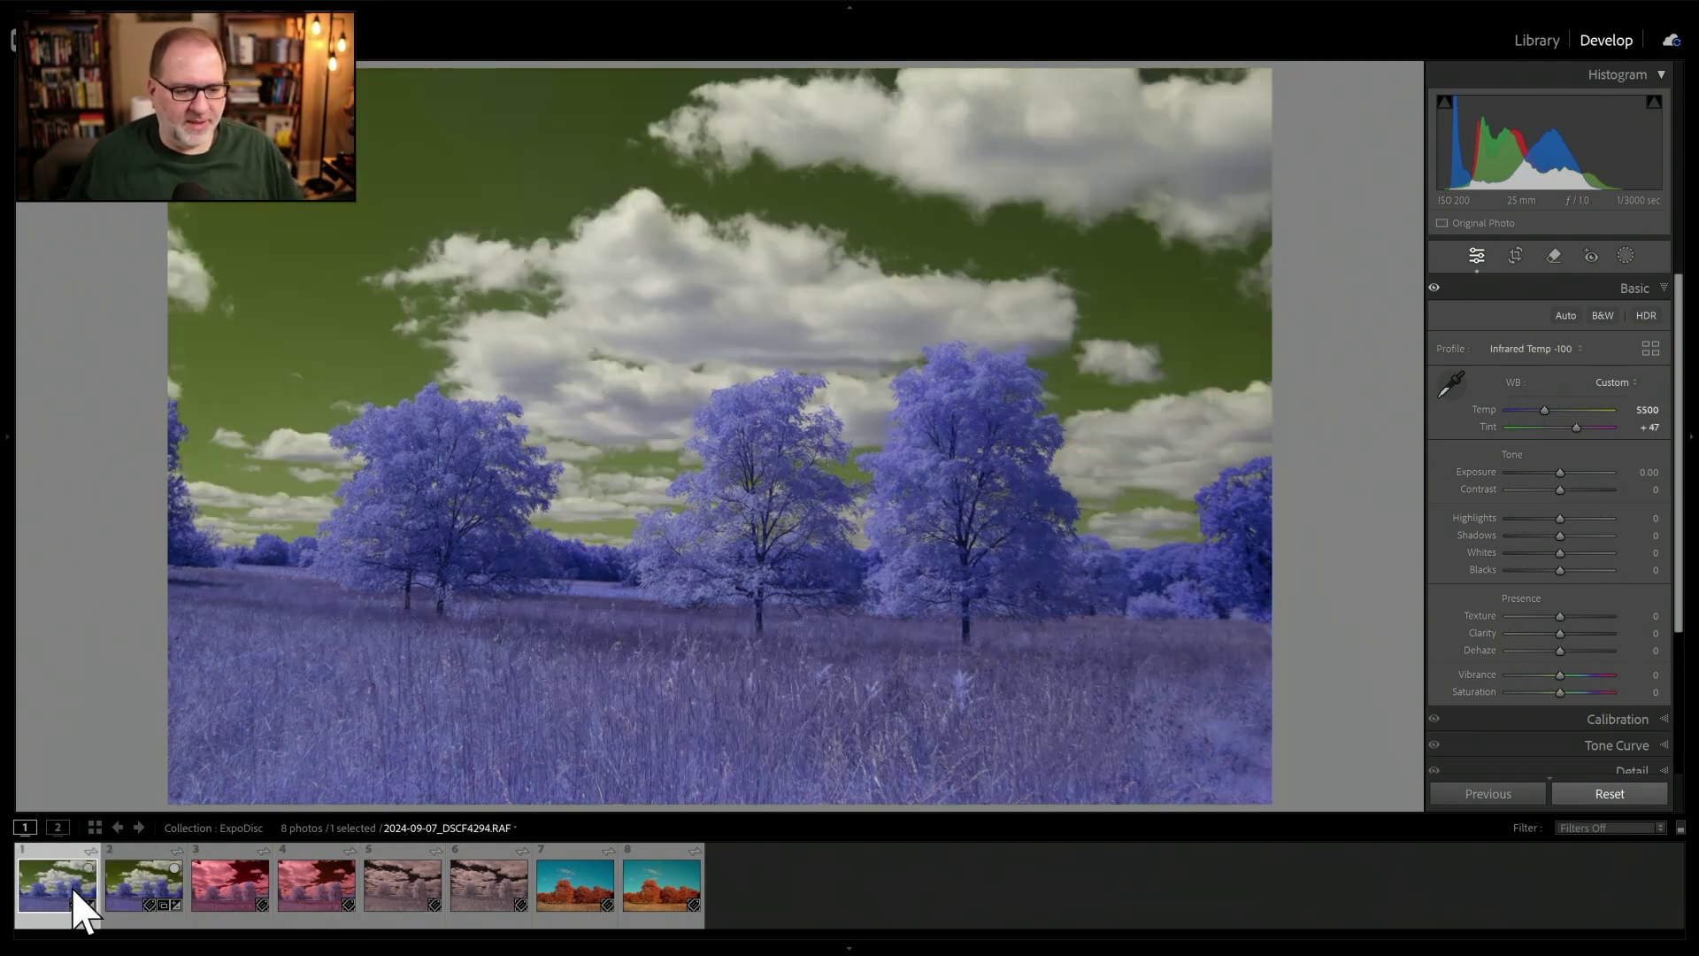
pyautogui.press('c')
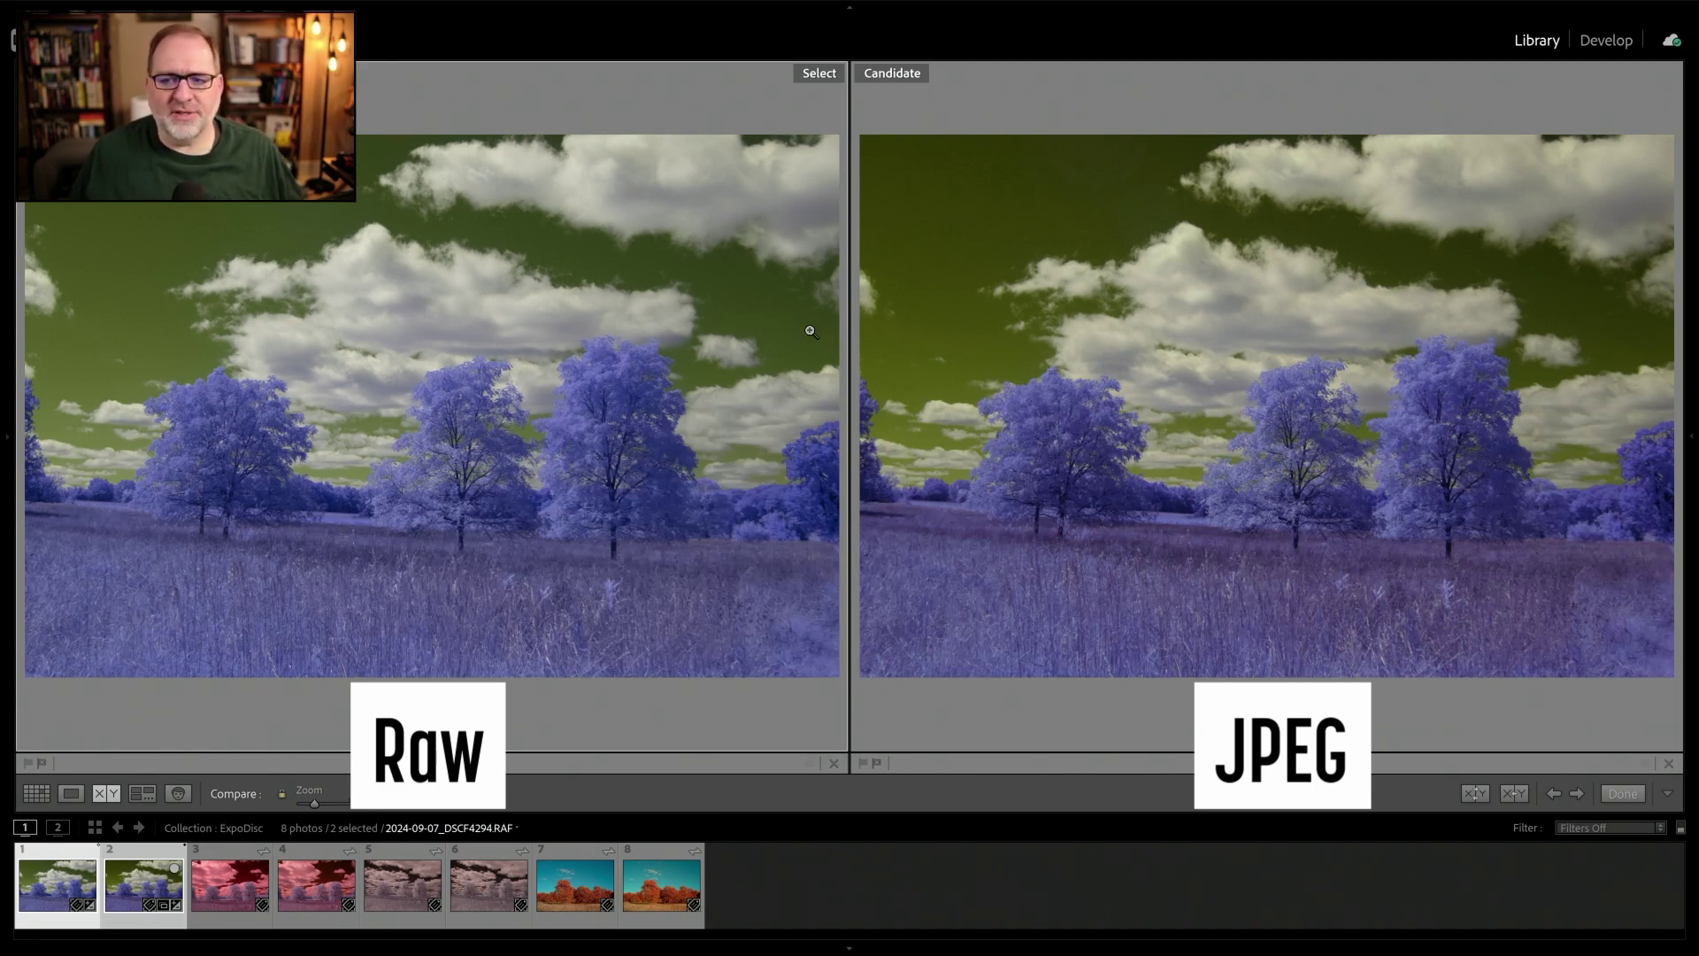
pyautogui.click(602, 235)
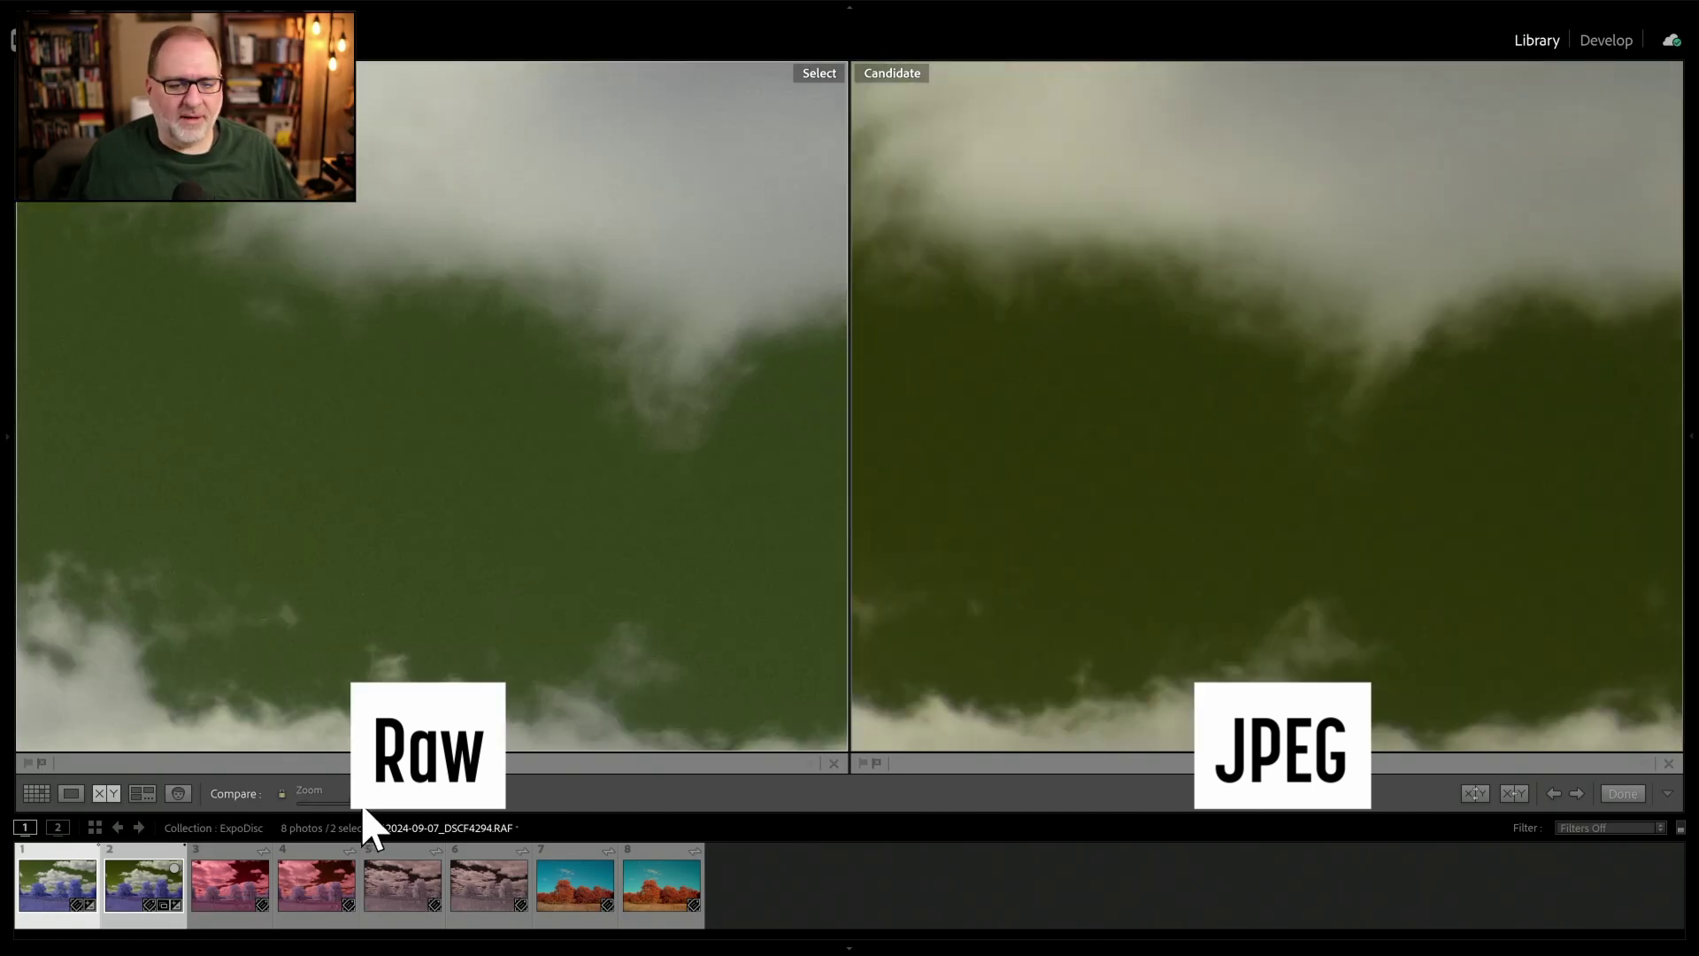
pyautogui.moveTo(363, 819); pyautogui.dragTo(355, 807)
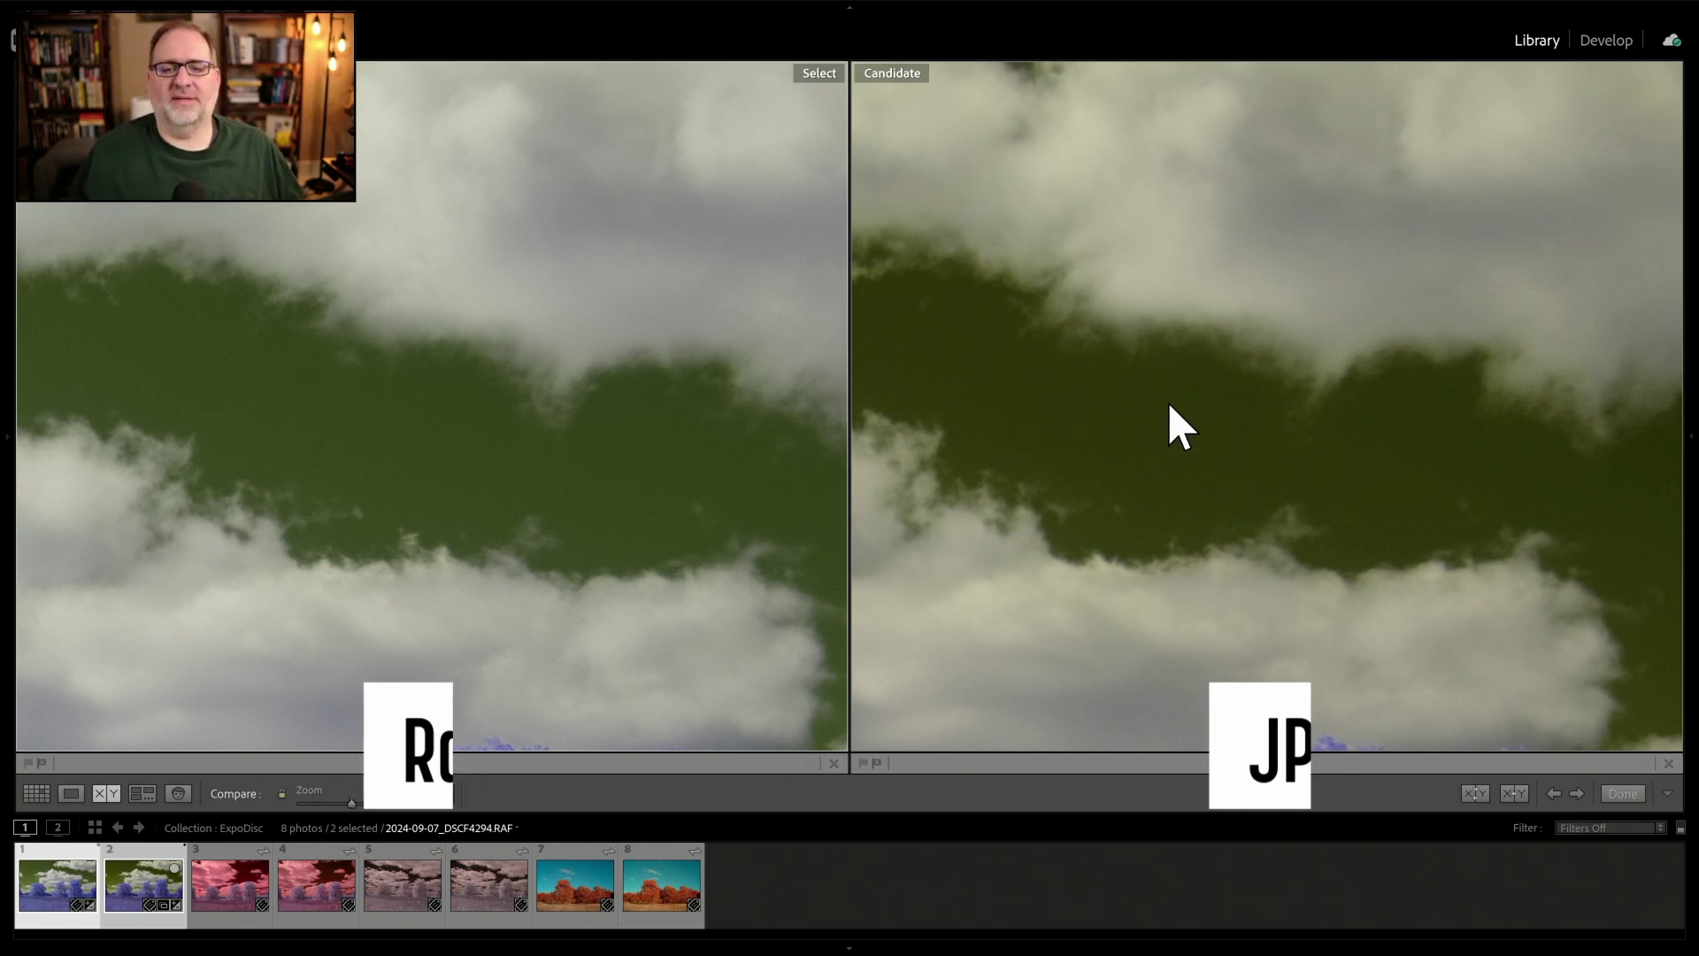
pyautogui.press('d')
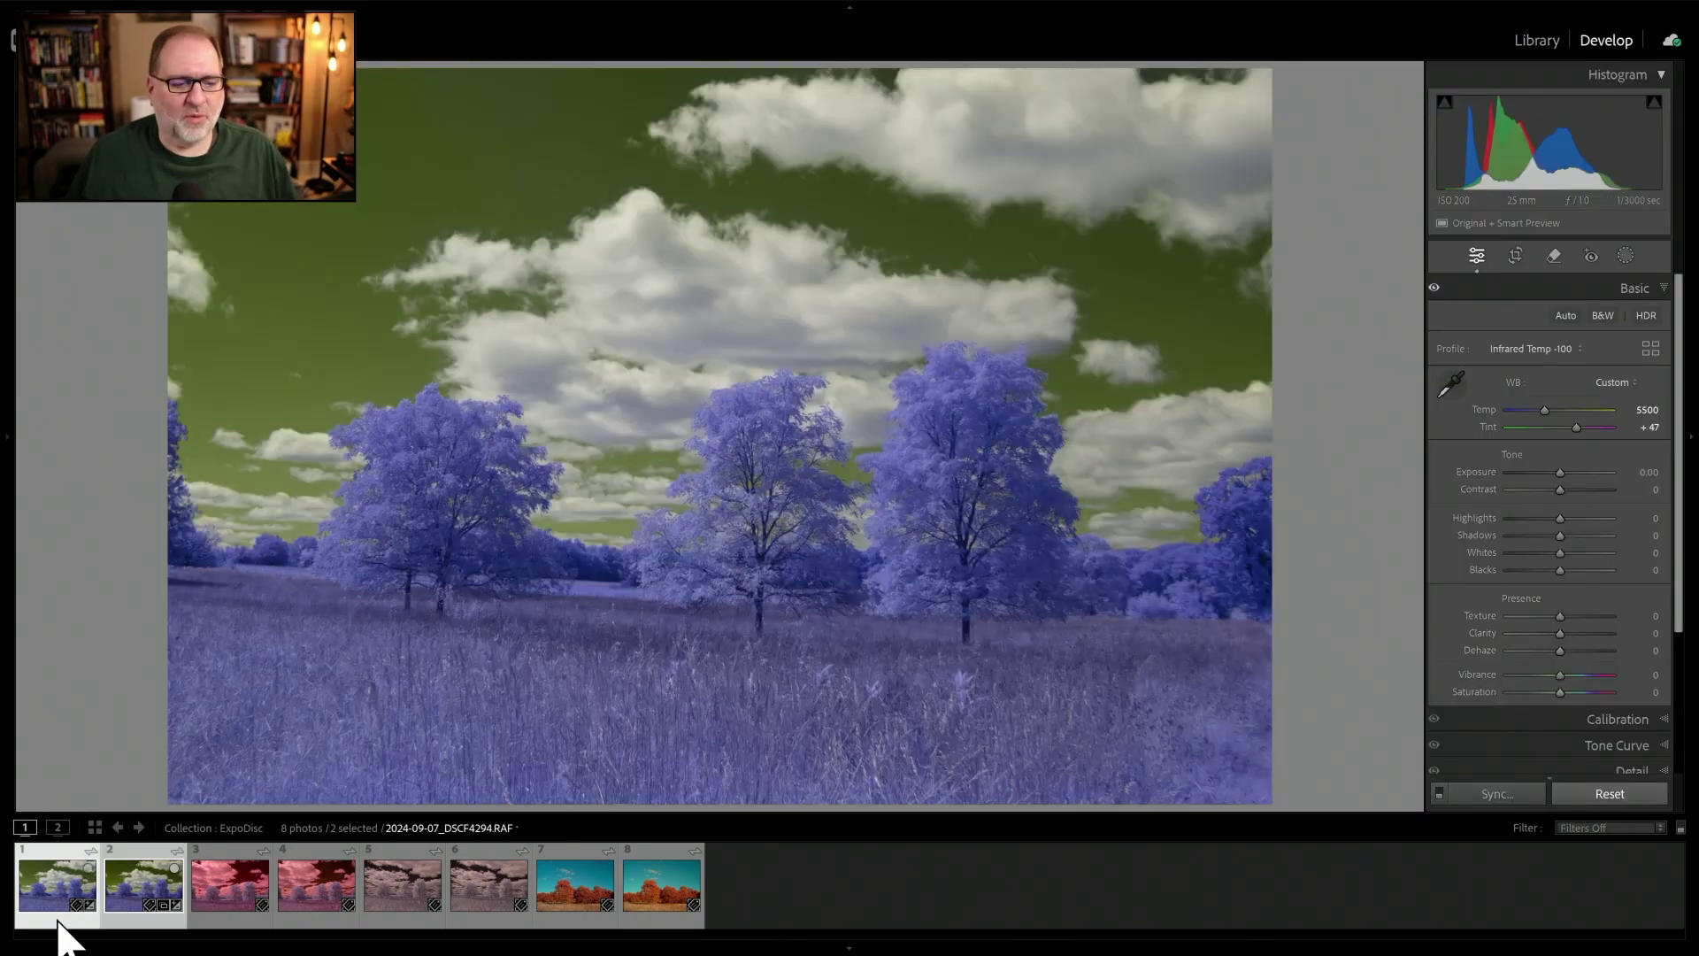
# Apply the X-T2 -100 Swap profile from the IR Color Swap -100 group to 2024-09-07_DSCF4294.RAF
pyautogui.click(57, 920)
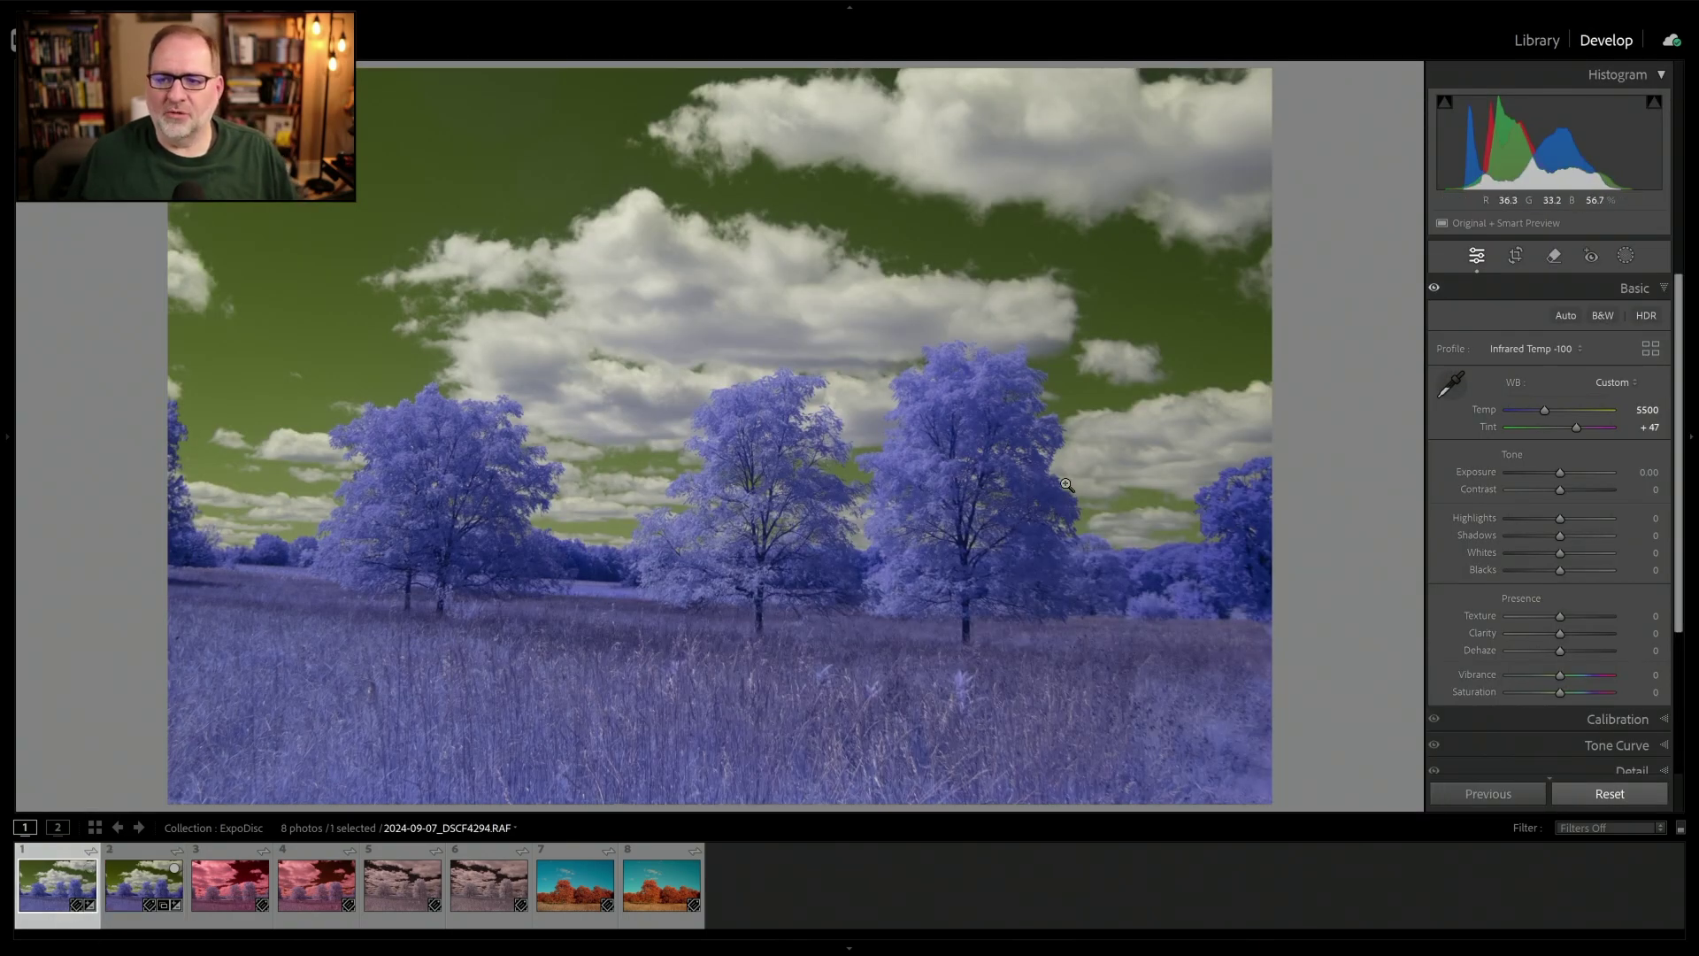
pyautogui.click(1650, 351)
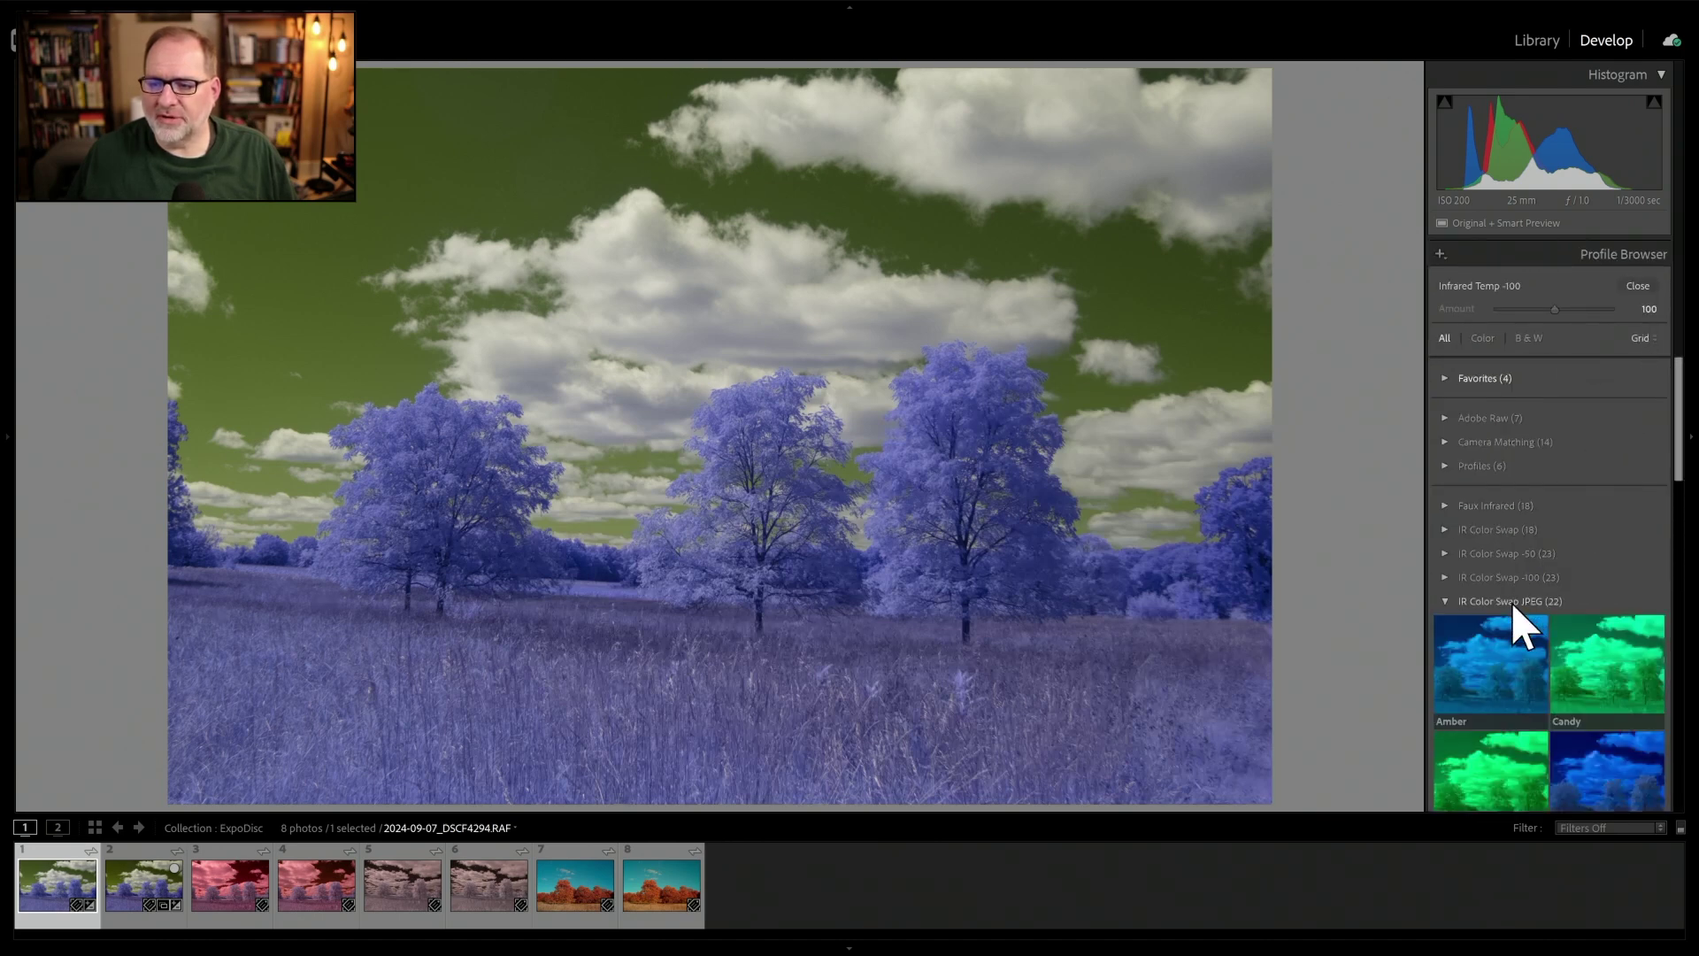
pyautogui.click(1511, 602)
pyautogui.click(1511, 575)
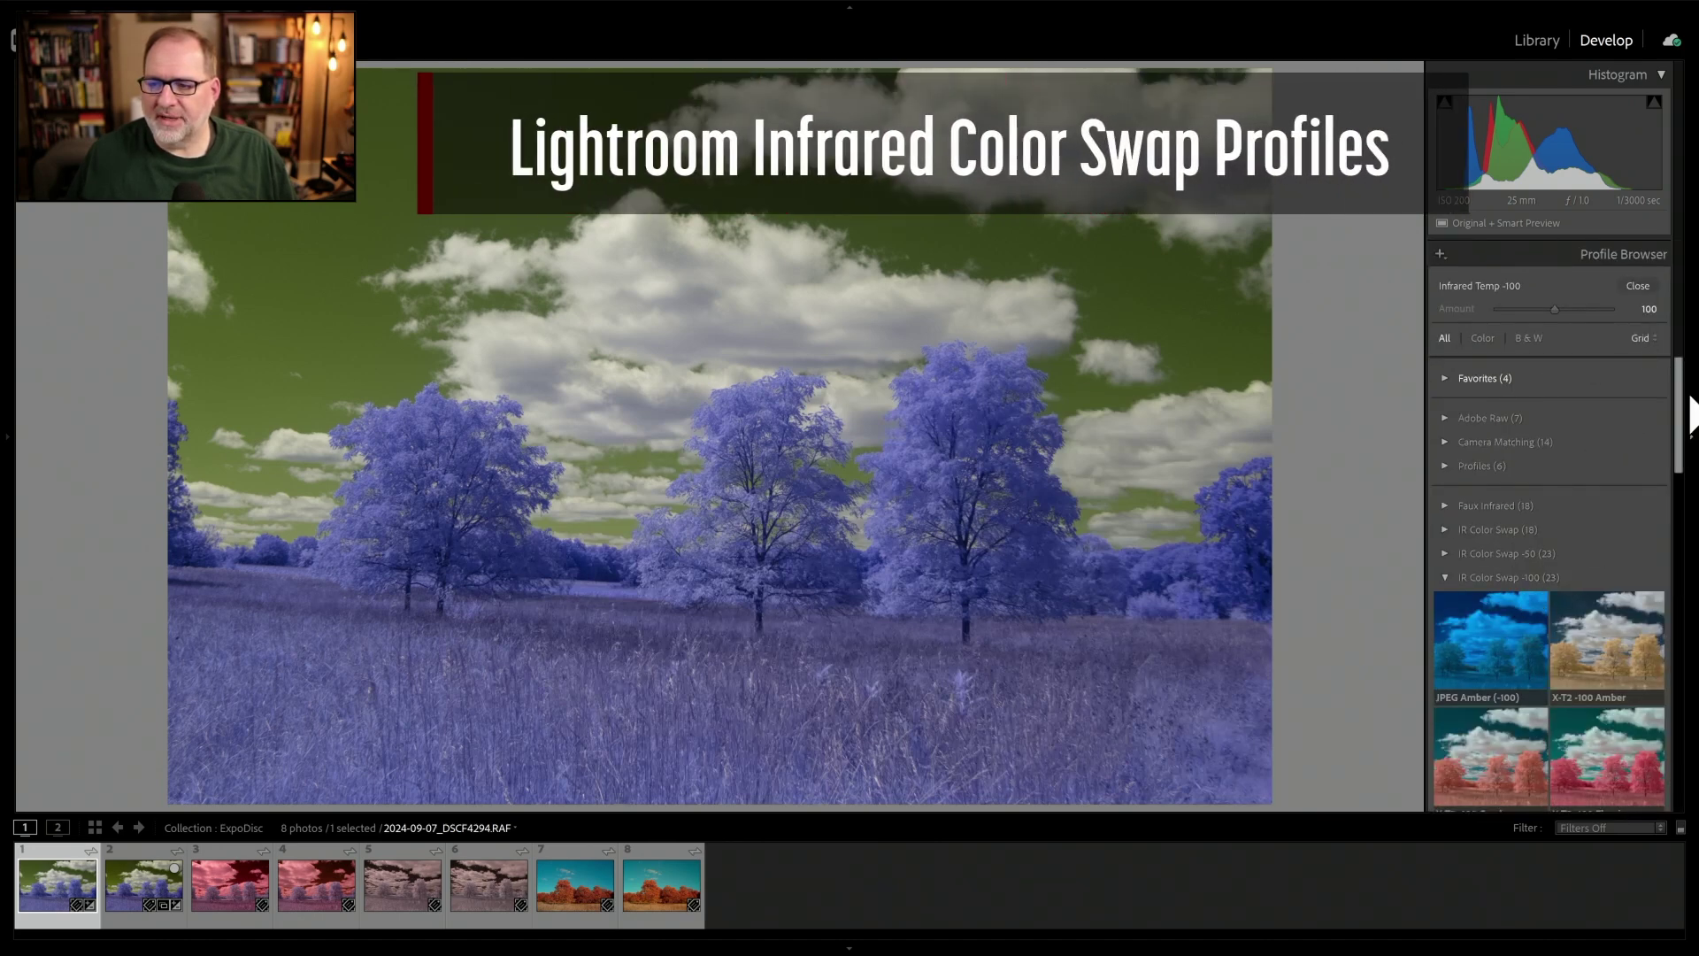
pyautogui.moveTo(1682, 383); pyautogui.dragTo(1677, 672)
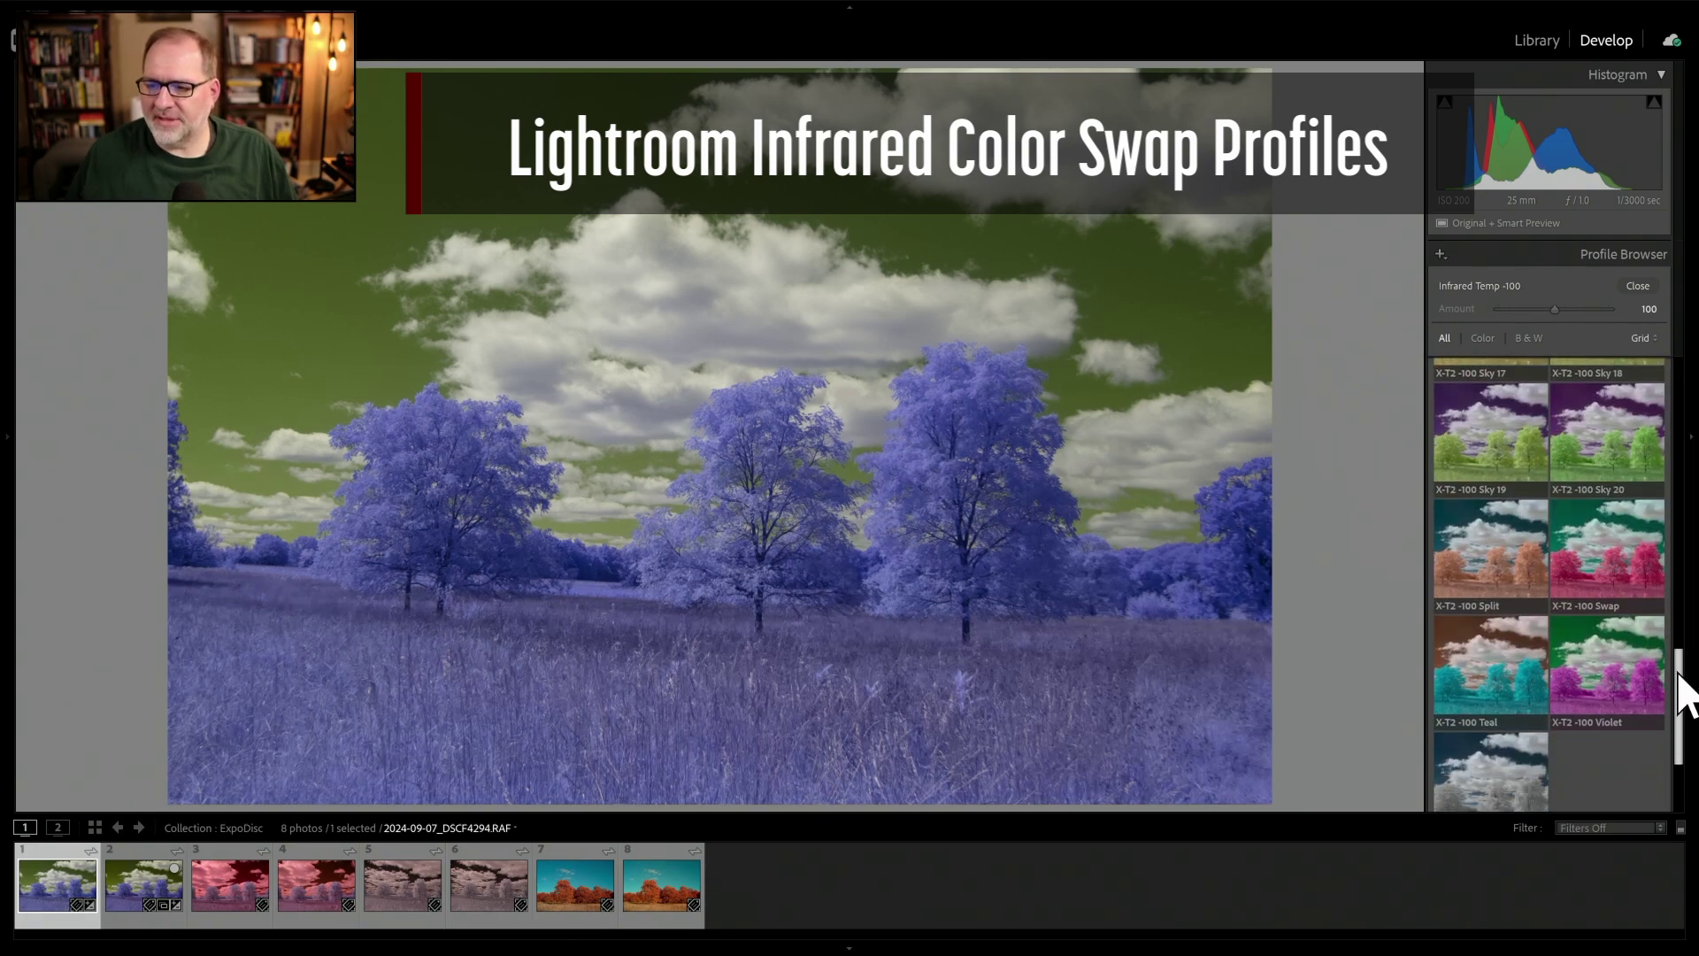
pyautogui.click(1632, 580)
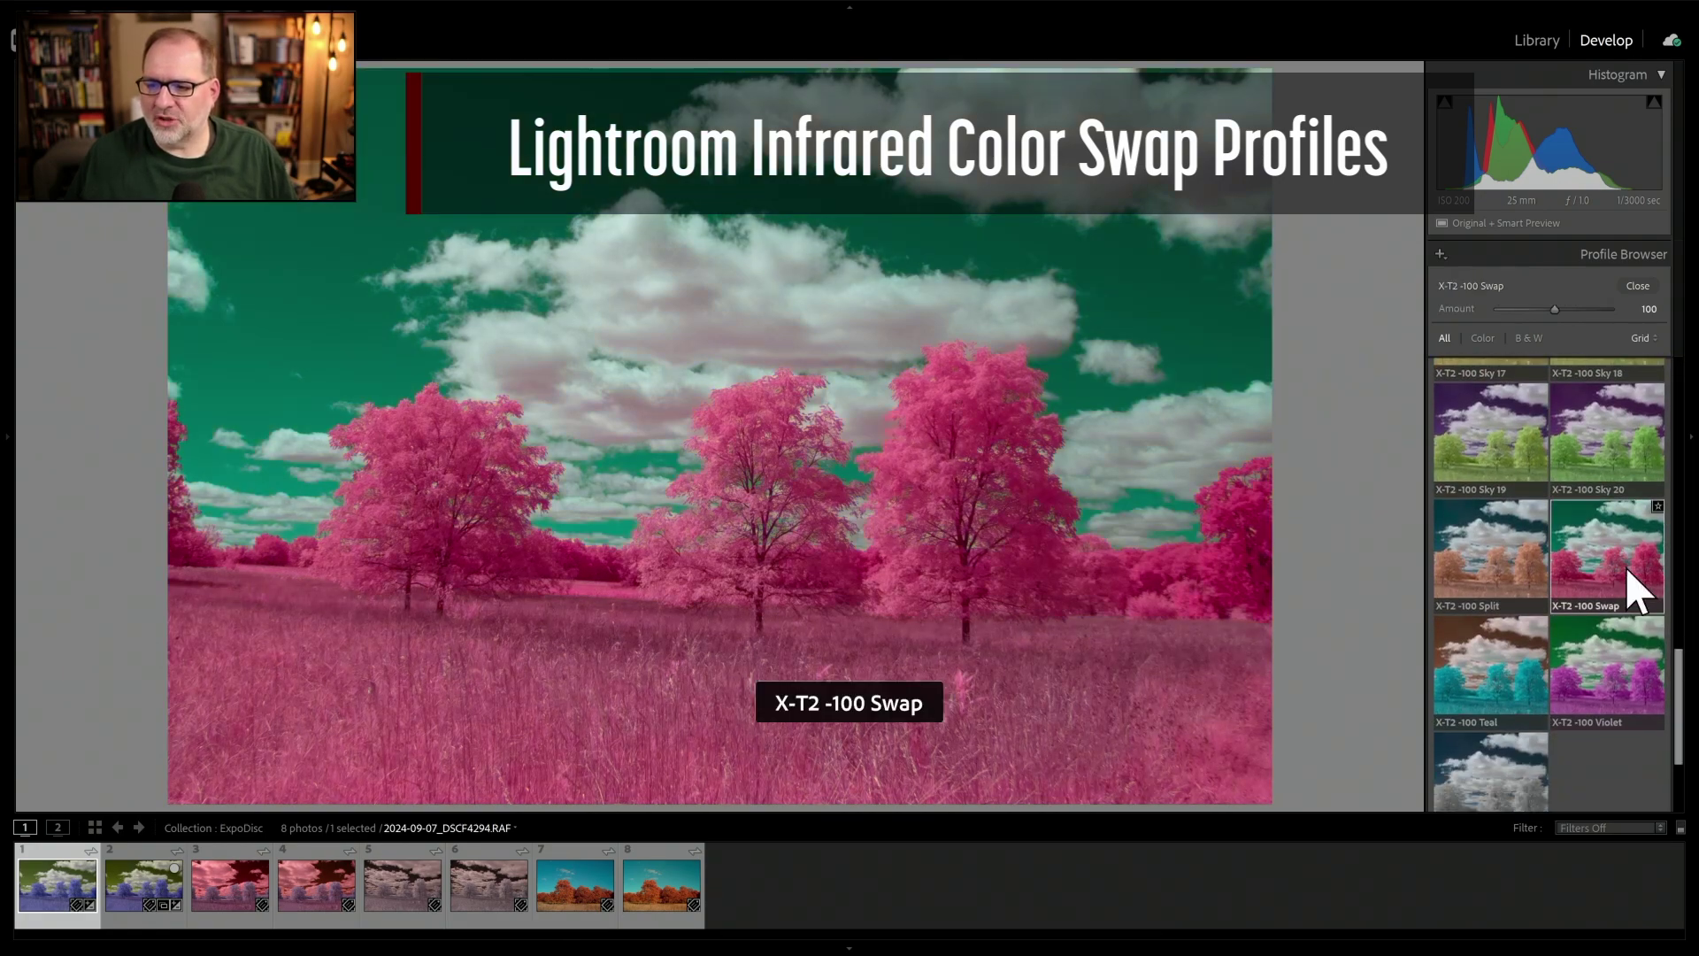
pyautogui.click(1636, 290)
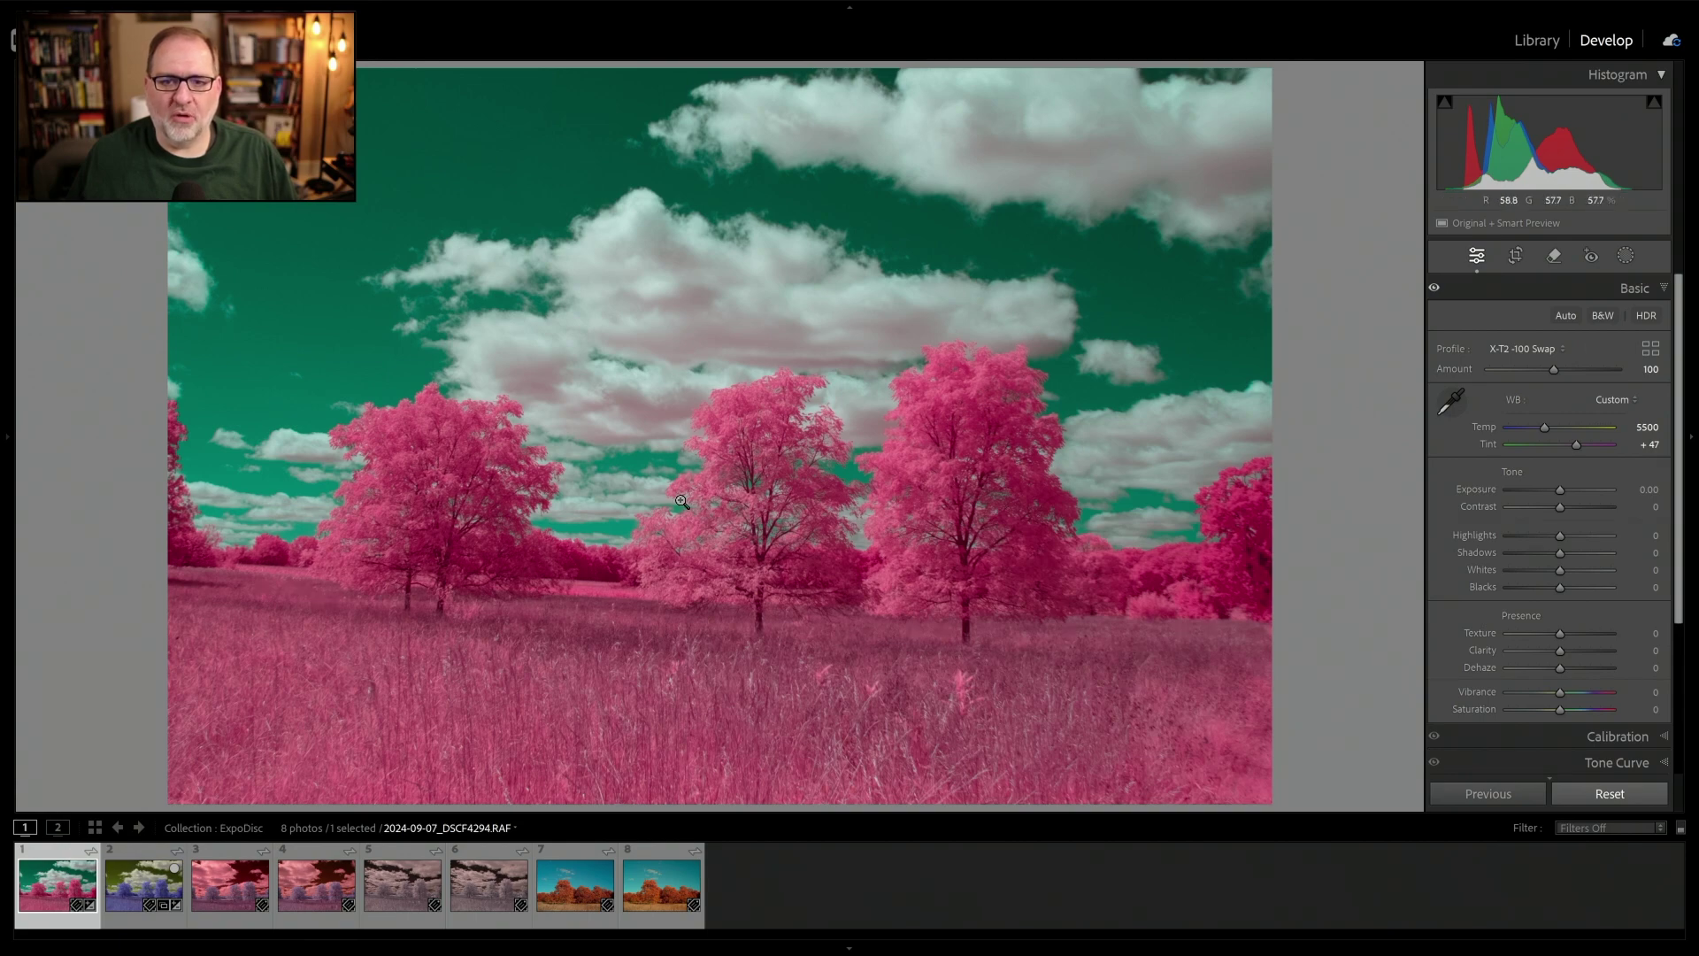
# Apply the Swap profile from the IR Color Swap JPEG group to 2024-09-07_DSCF4295.JPG
pyautogui.click(155, 884)
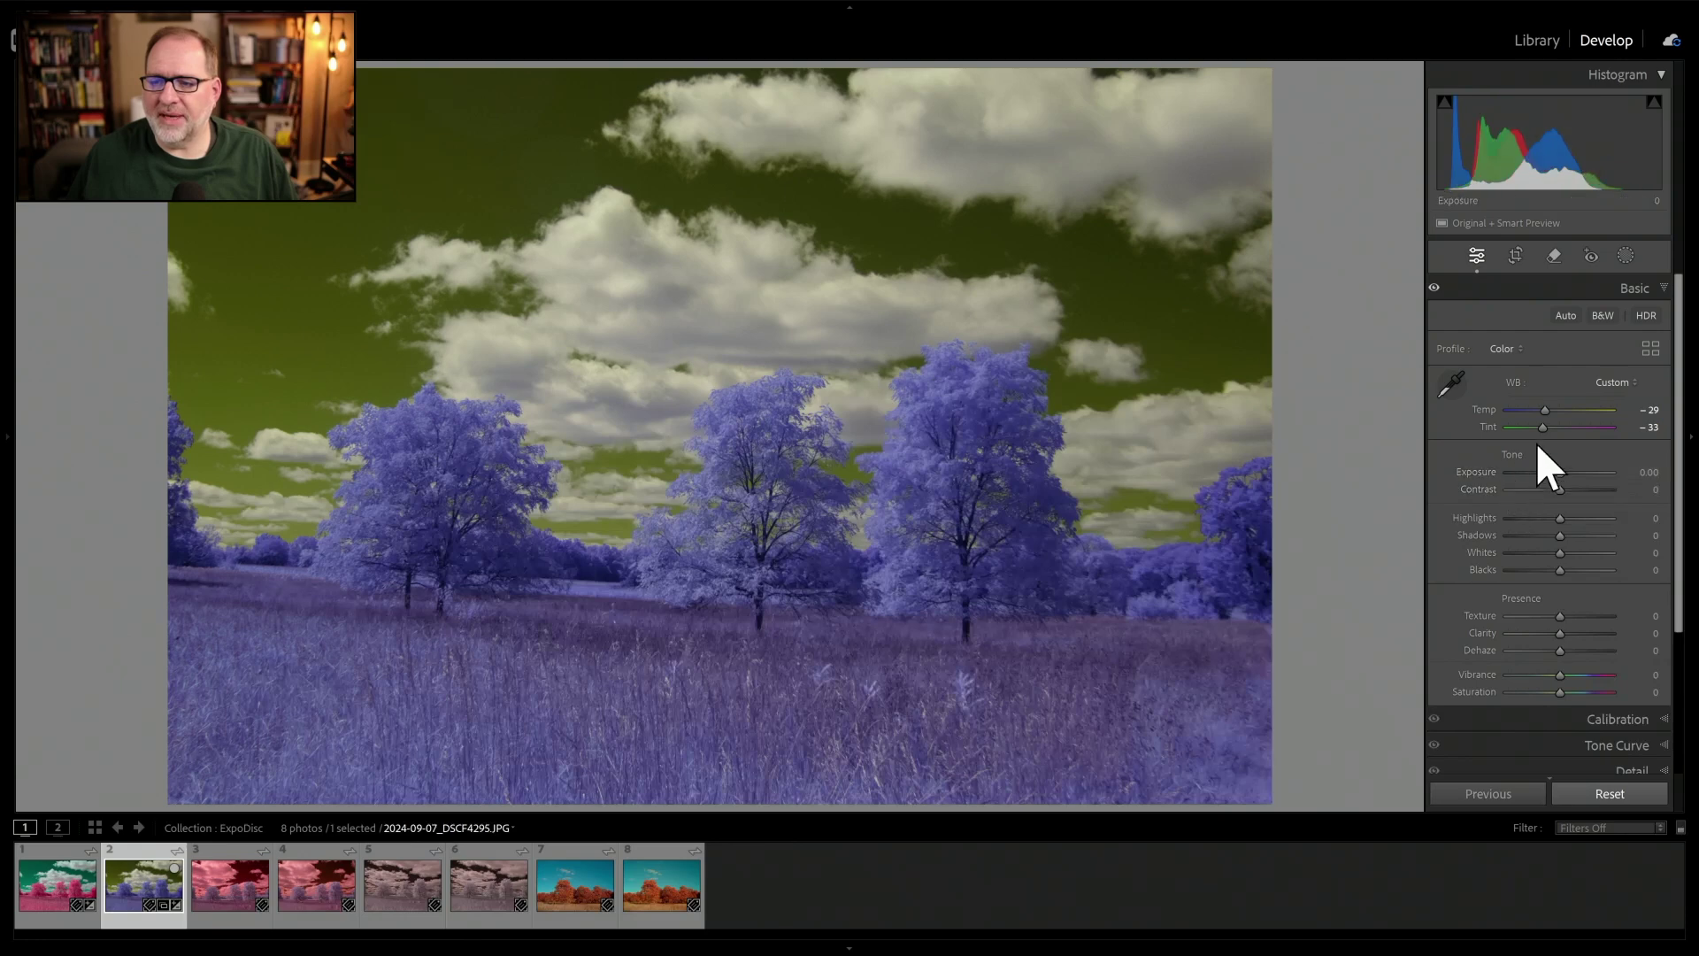
pyautogui.click(1650, 349)
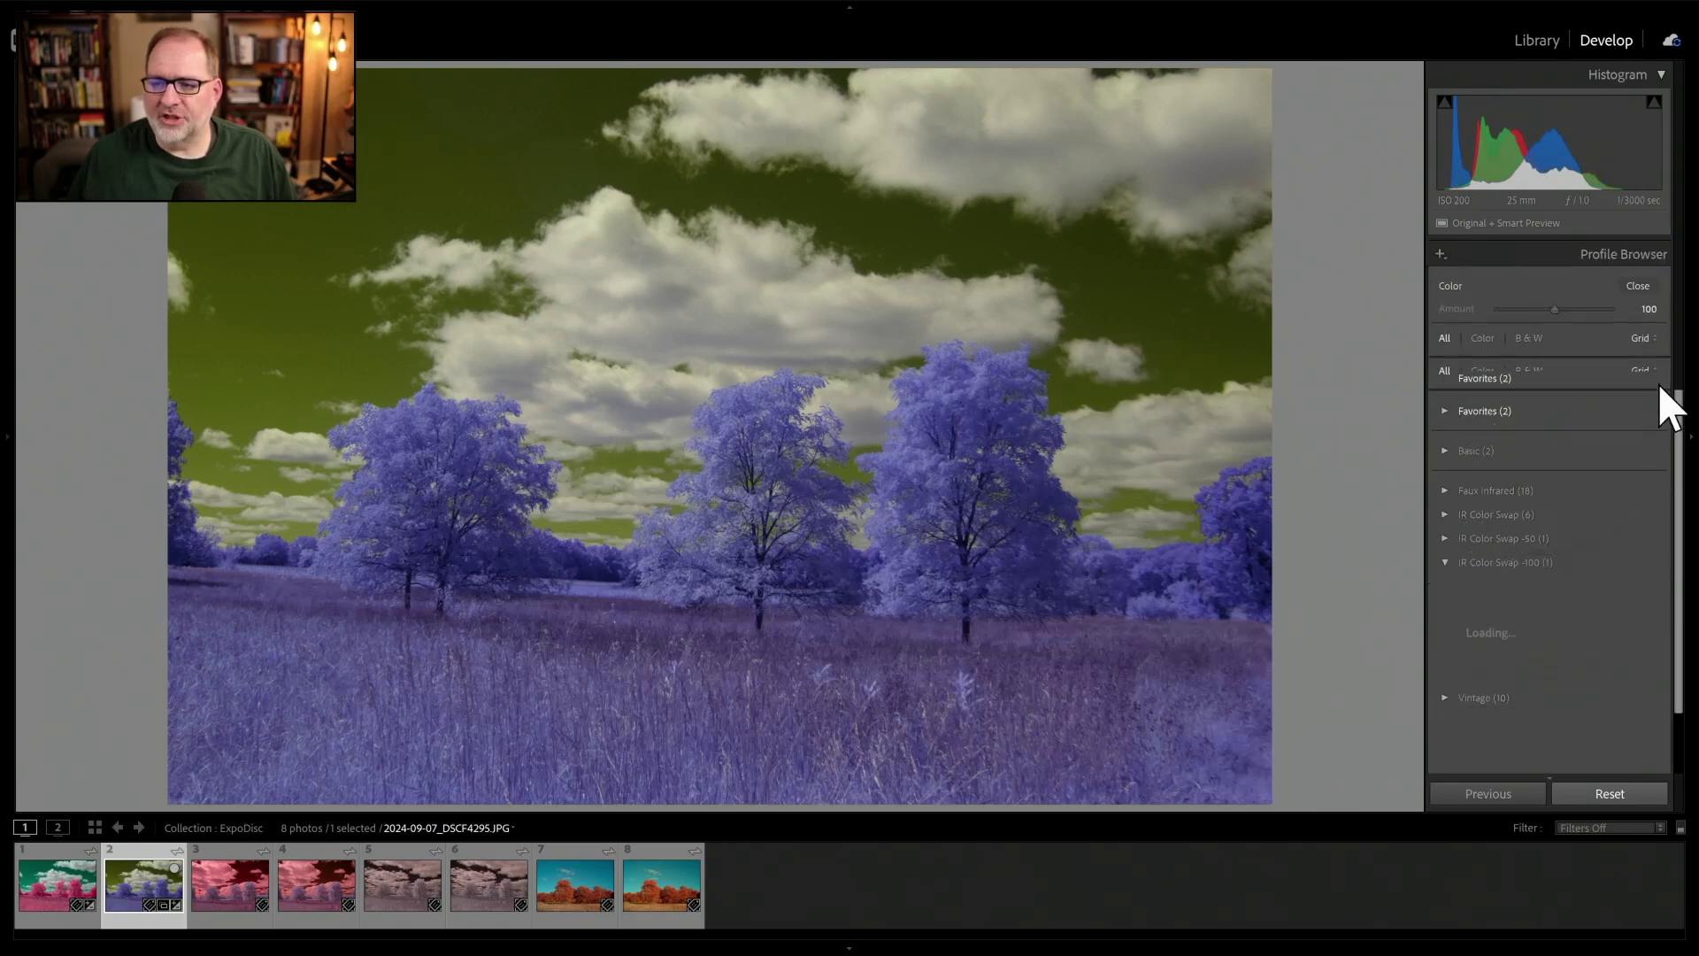
pyautogui.click(1536, 531)
pyautogui.click(1577, 556)
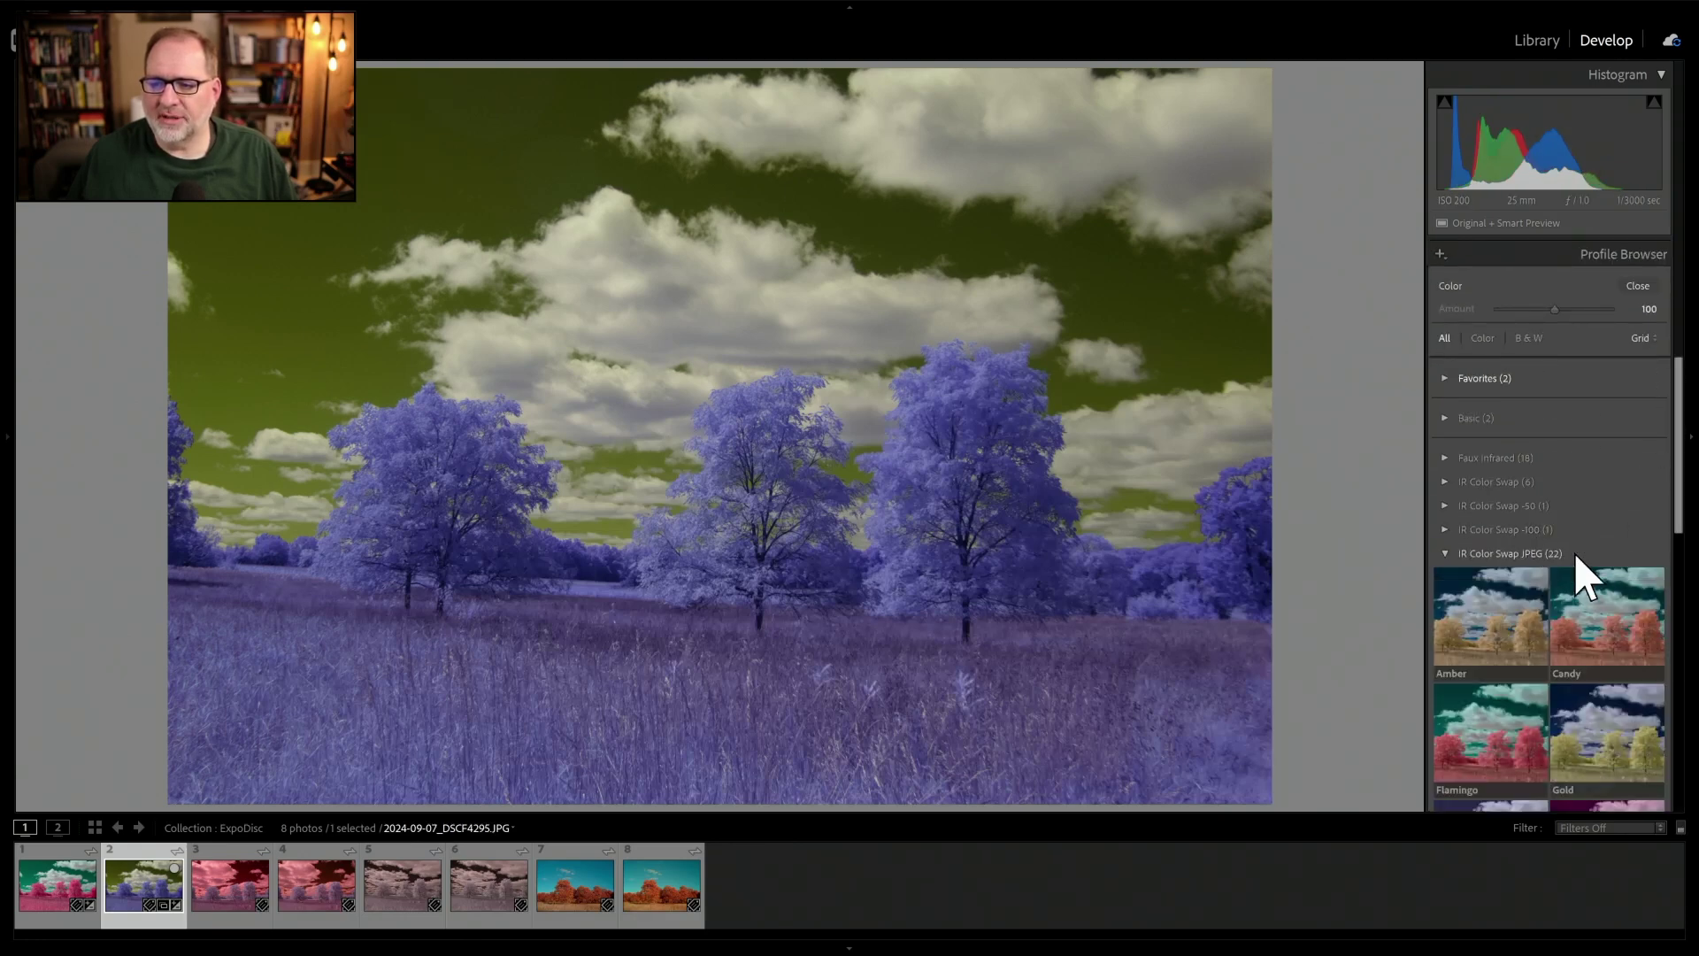
pyautogui.moveTo(1680, 390); pyautogui.dragTo(1679, 682)
pyautogui.click(1522, 585)
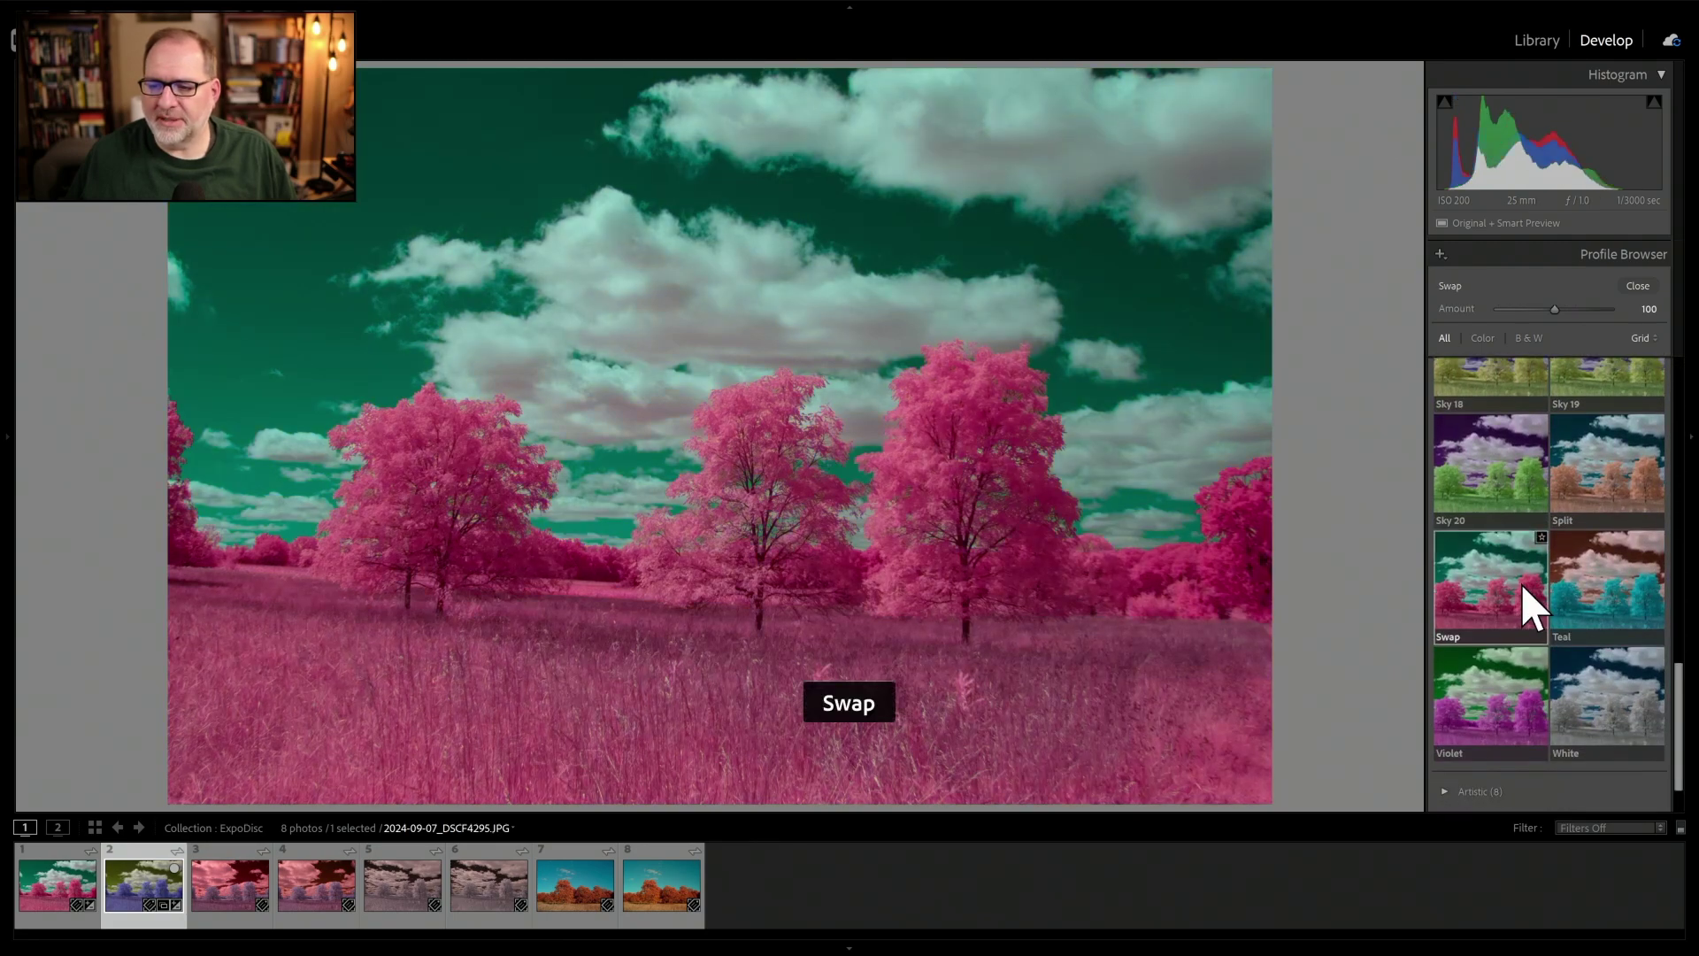
pyautogui.click(1638, 285)
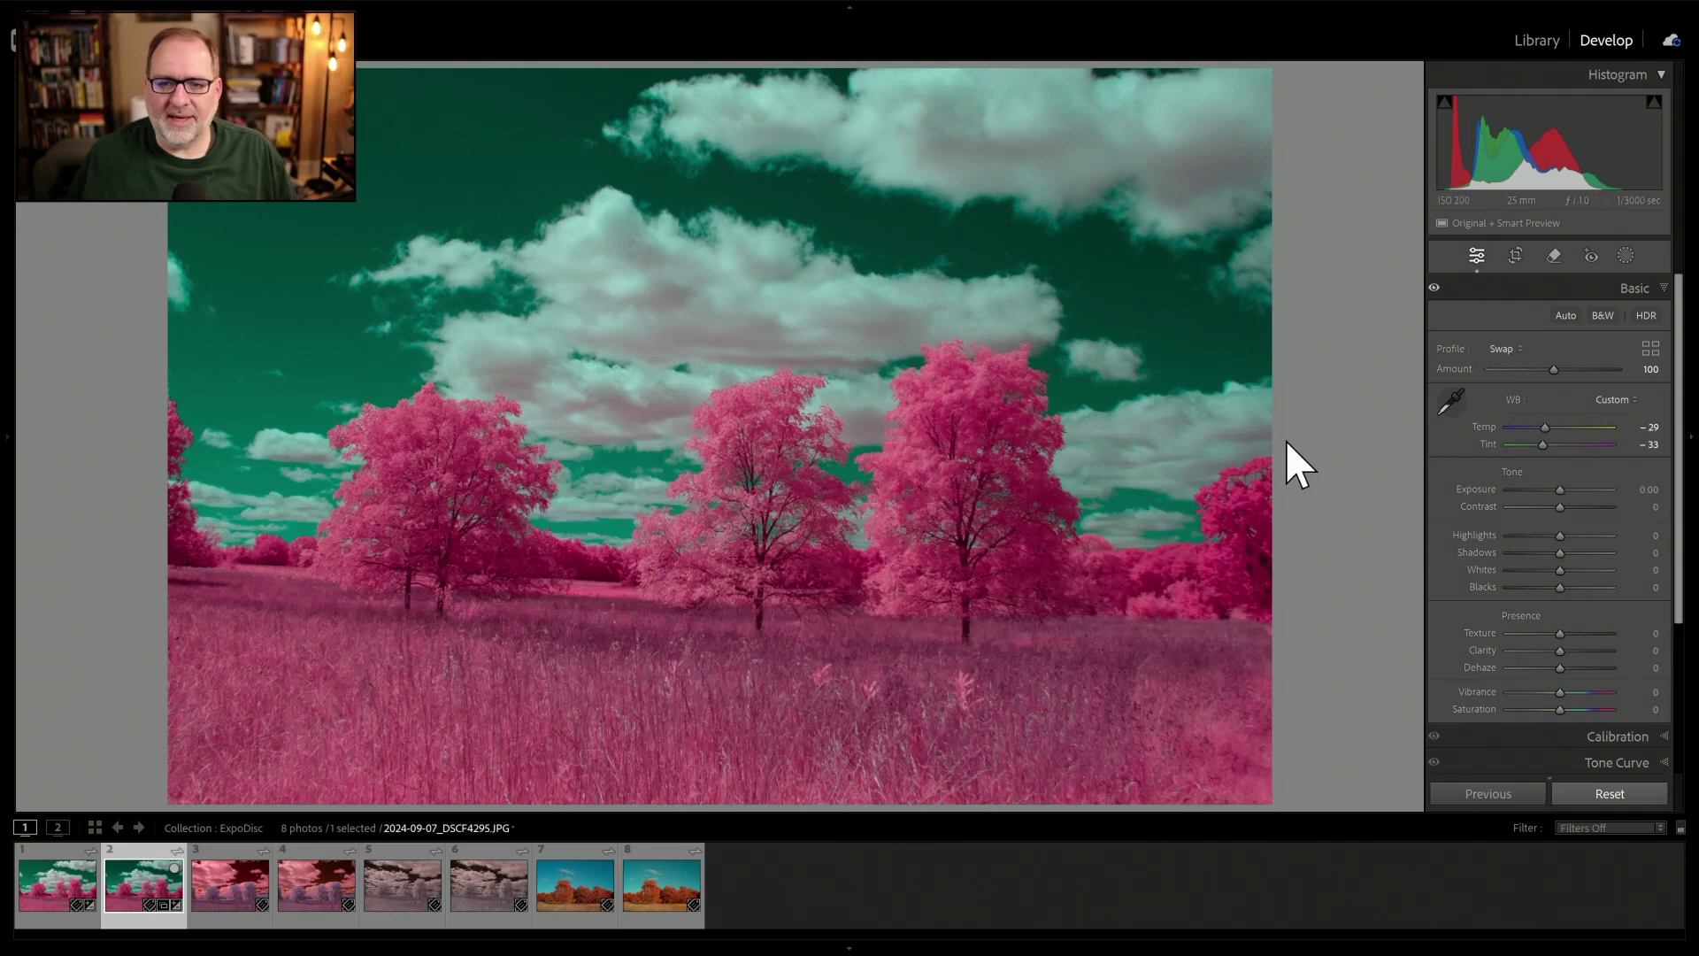
# Compare the colour-swapped raw photo and JPEG side by side and magnify both to examine their detail
pyautogui.keyDown('ctrl'); pyautogui.click(60, 894); pyautogui.keyUp('ctrl')
pyautogui.press('c')
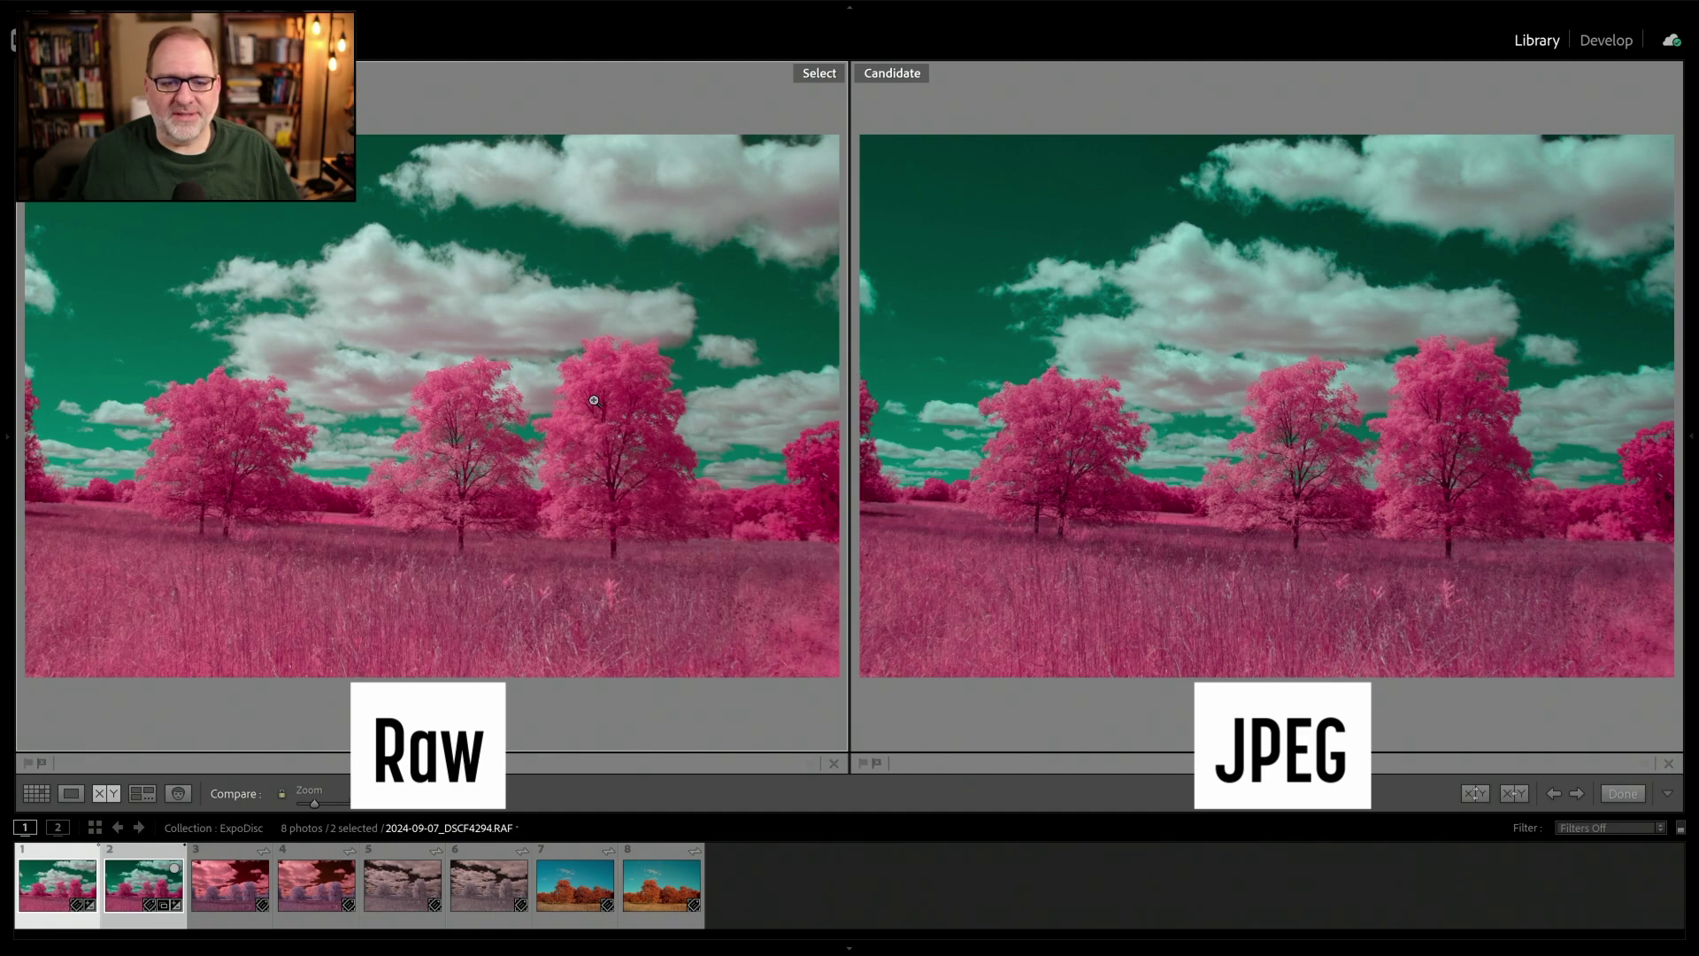
pyautogui.click(319, 803)
pyautogui.moveTo(321, 803); pyautogui.dragTo(345, 805)
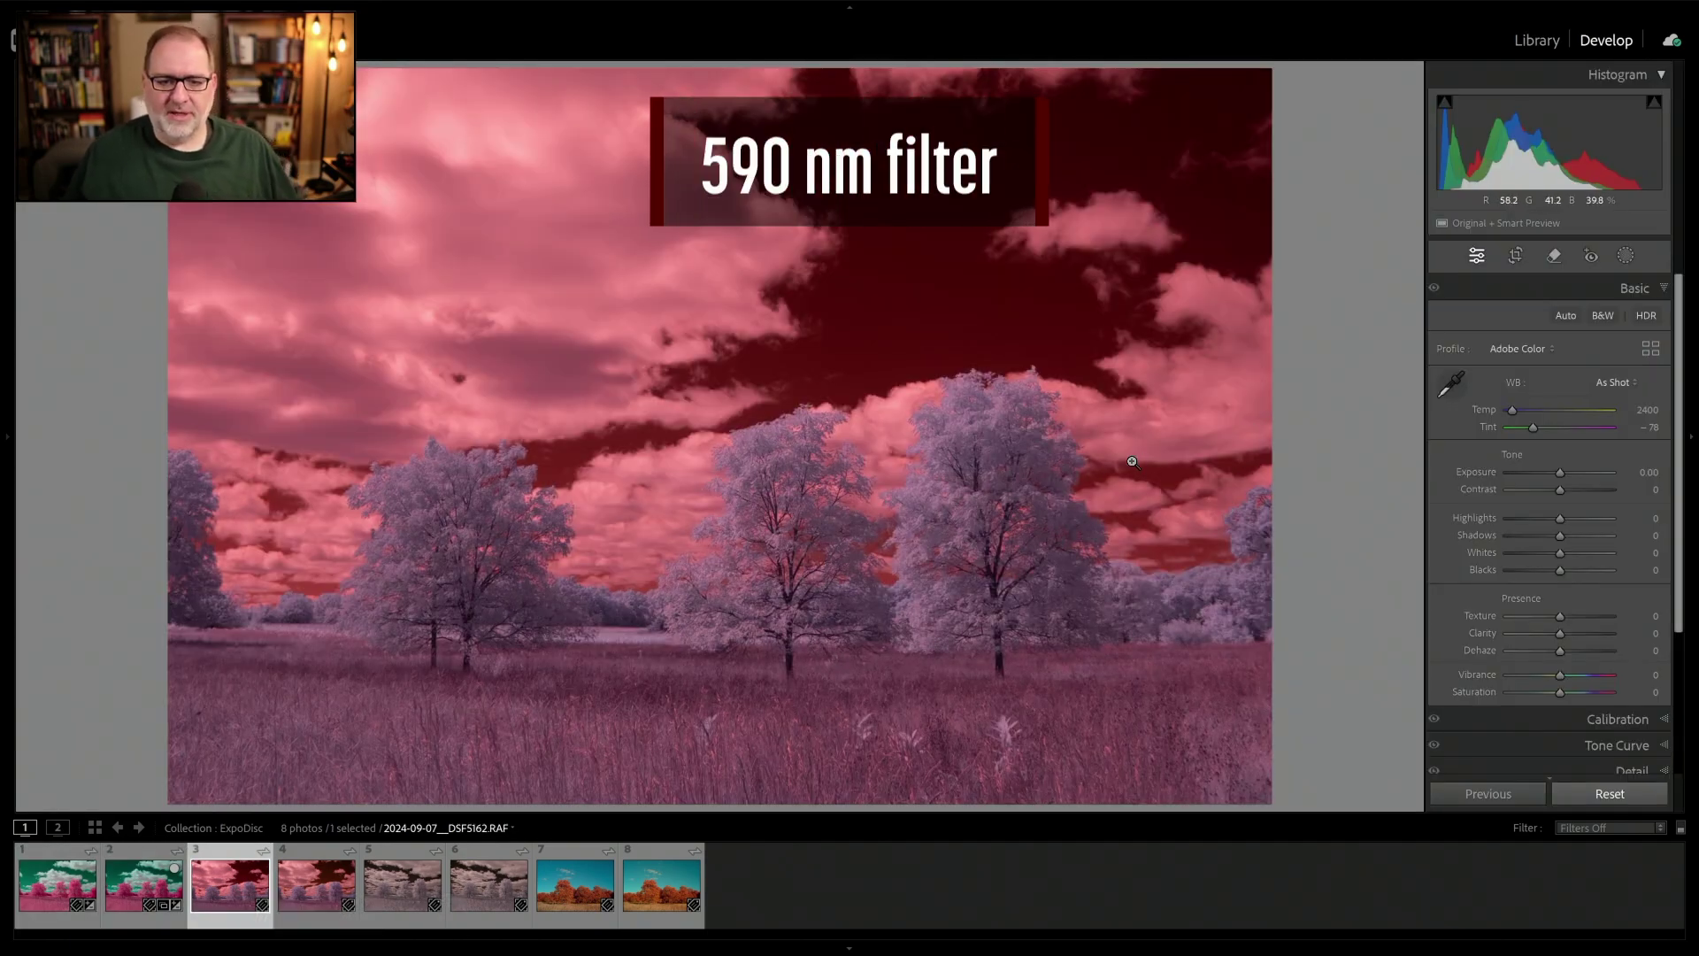
# Try setting the white balance of 2024-09-07__DSF5162.RAF by sampling the large cloud under the Adobe Color profile
pyautogui.click(1455, 384)
pyautogui.click(591, 331)
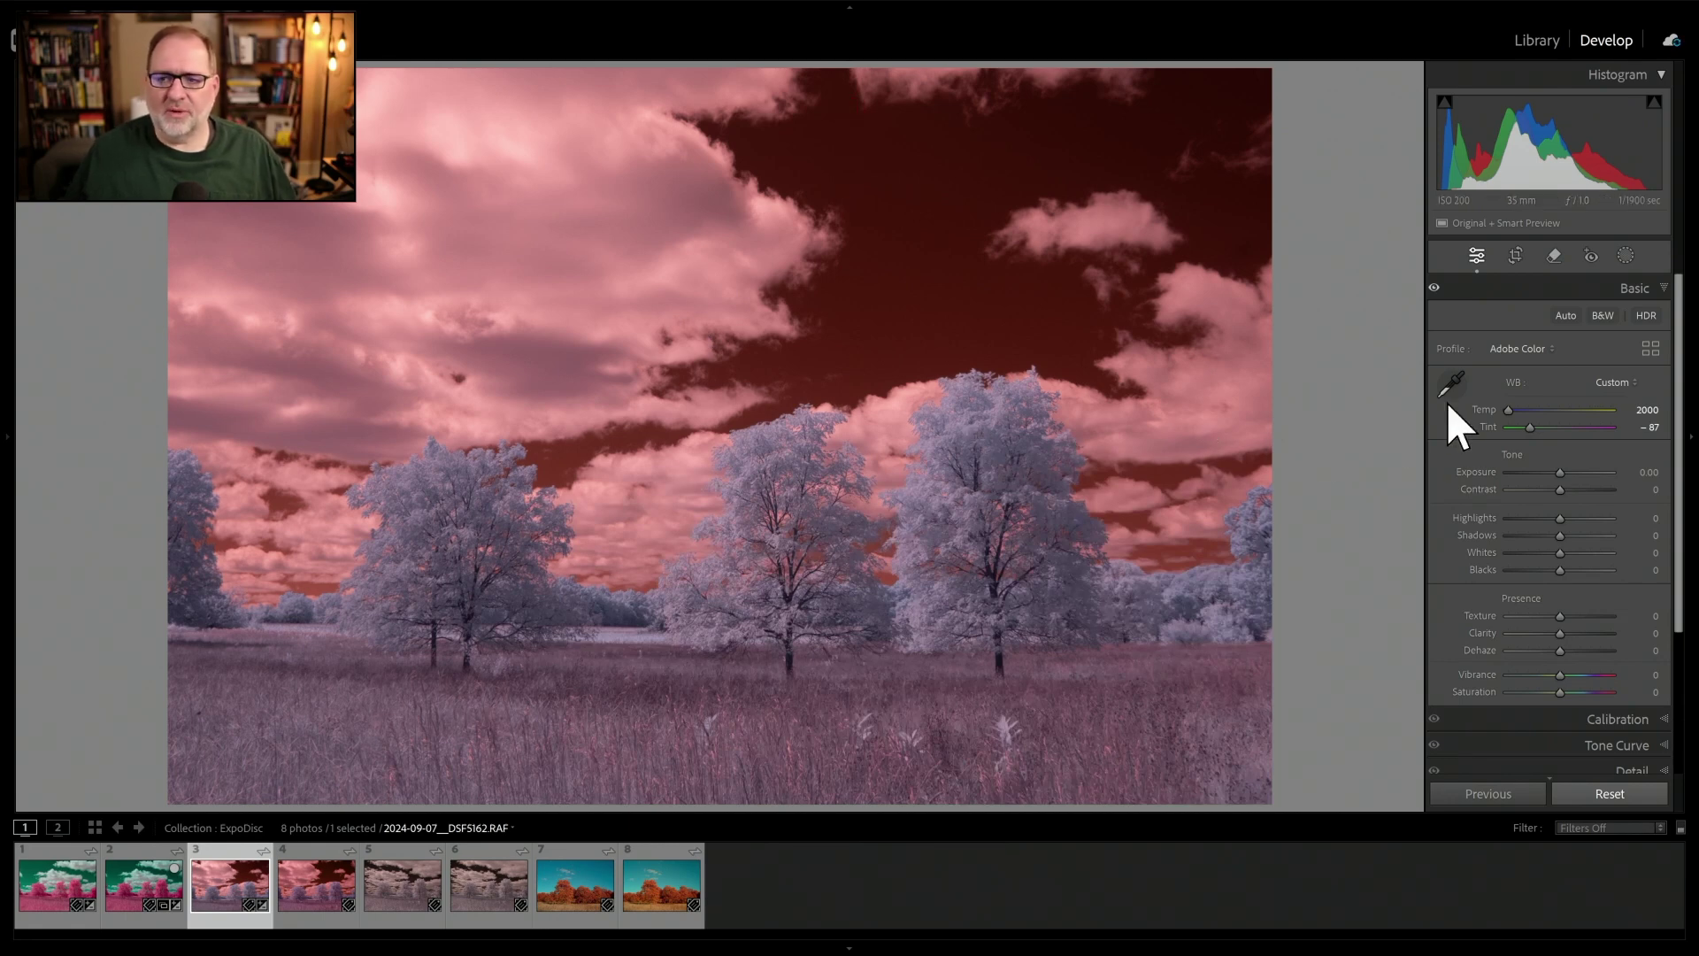
# Apply the Infrared Temp -100 profile to the 590 nm raw photo and set its white balance by sampling the large cloud
pyautogui.click(1535, 348)
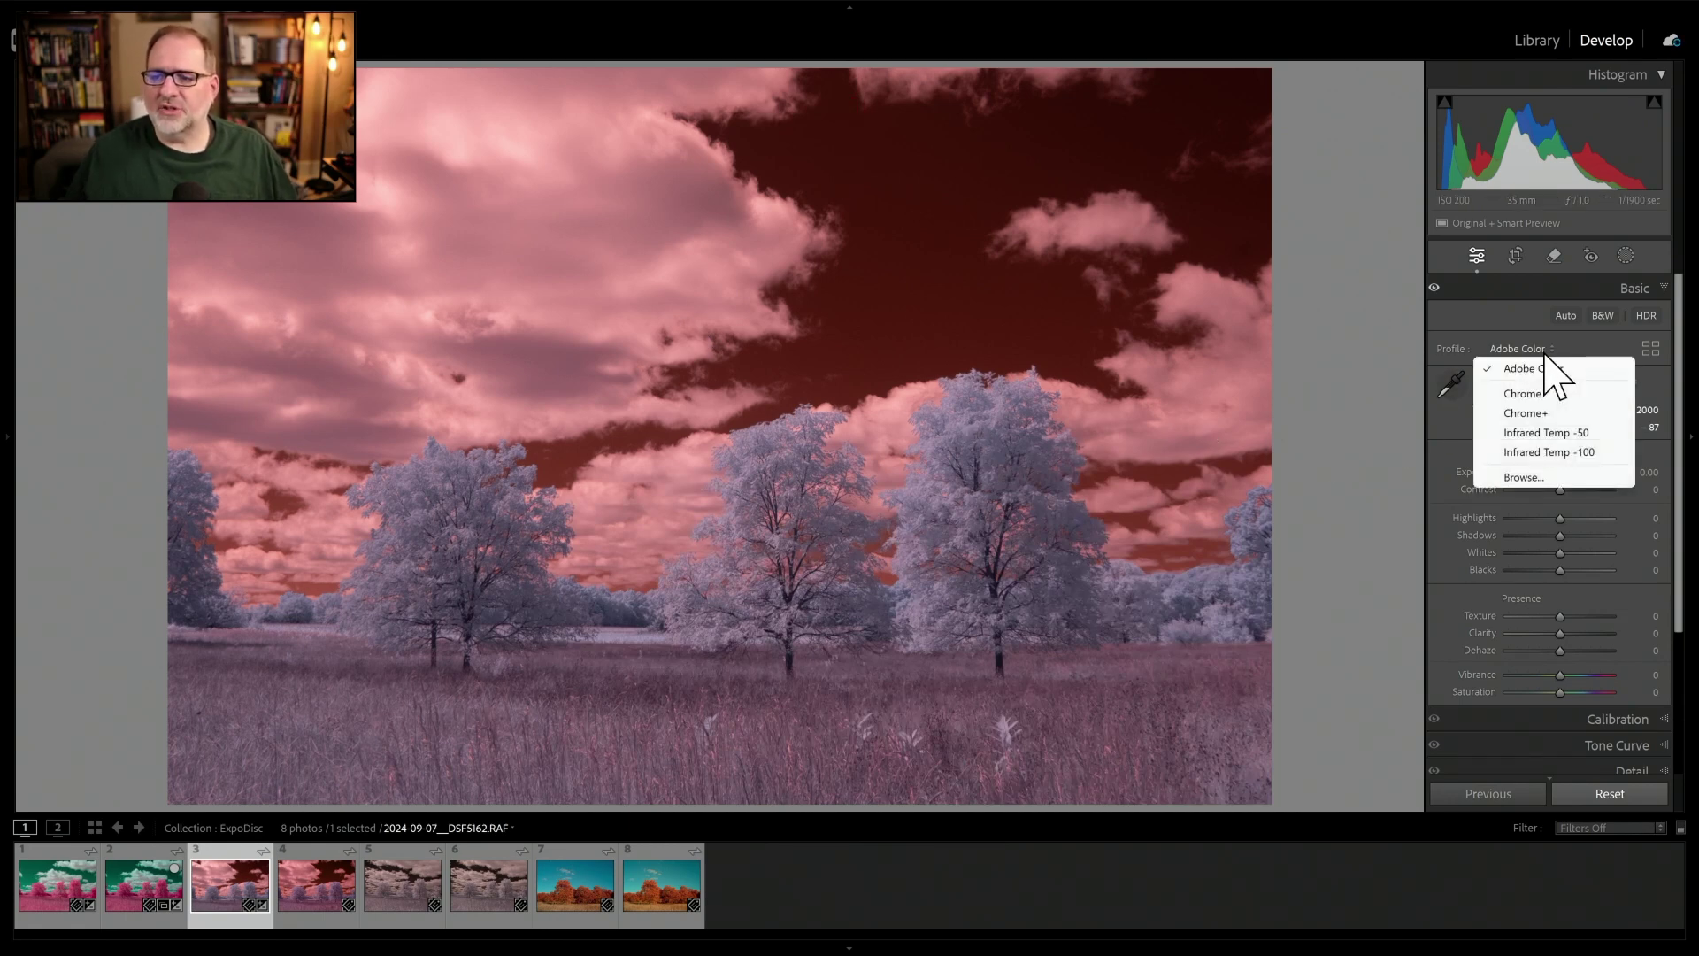
pyautogui.click(1577, 453)
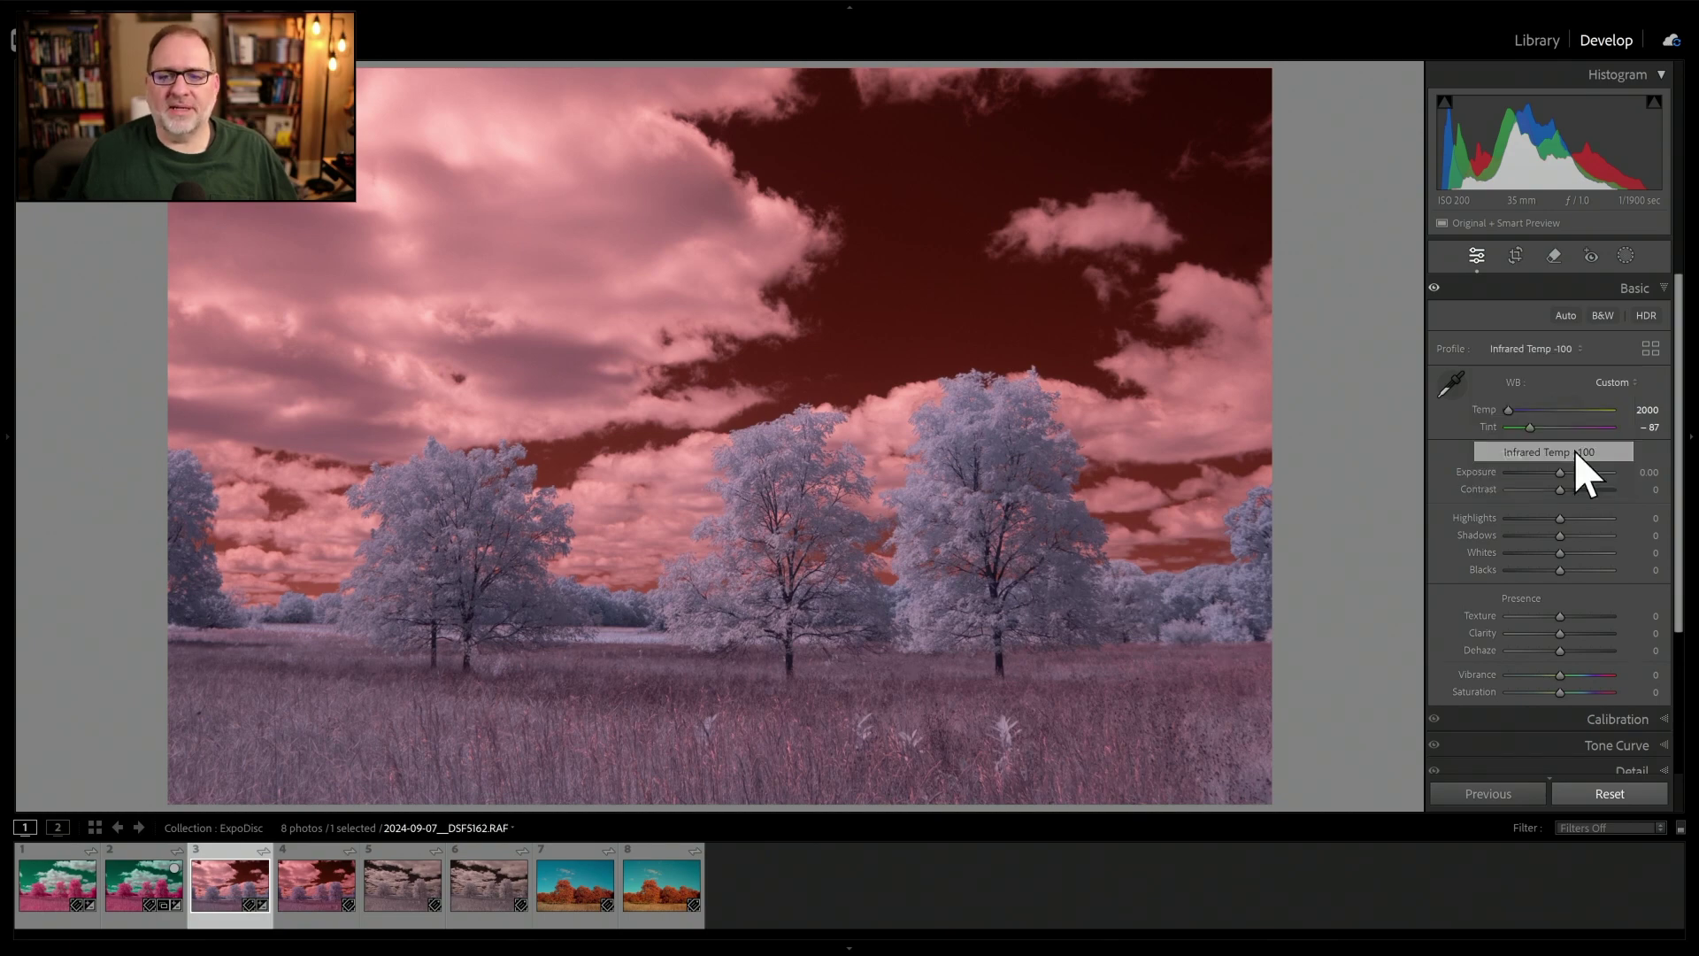
pyautogui.click(1455, 387)
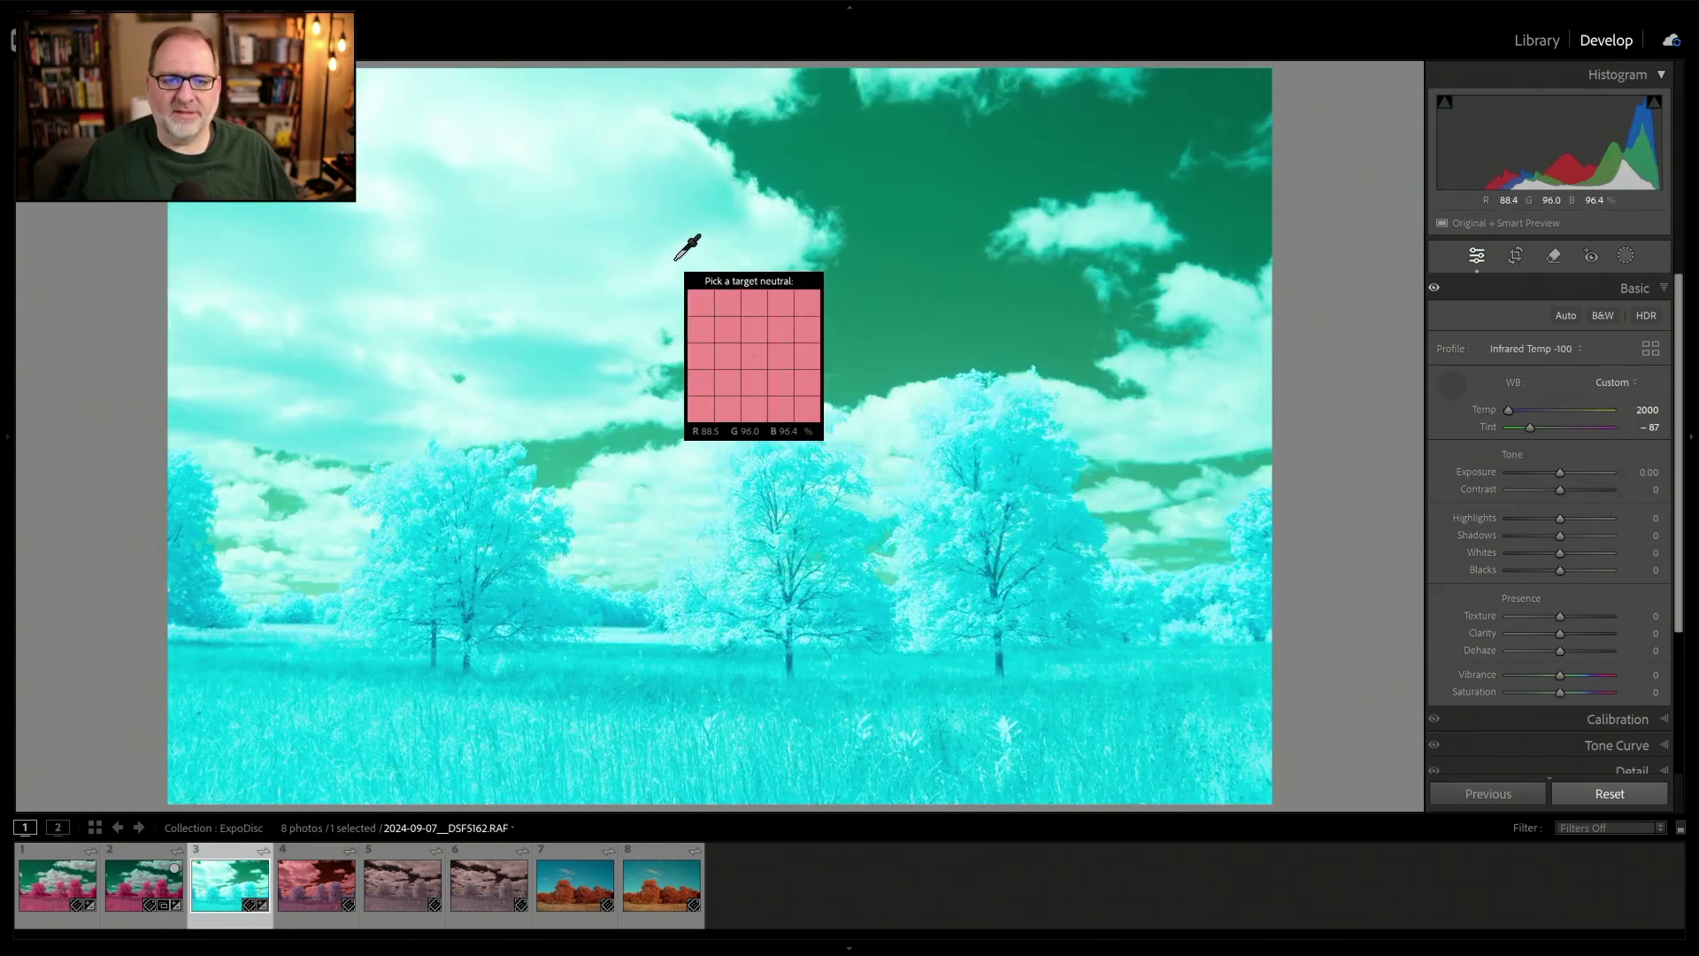
pyautogui.click(682, 245)
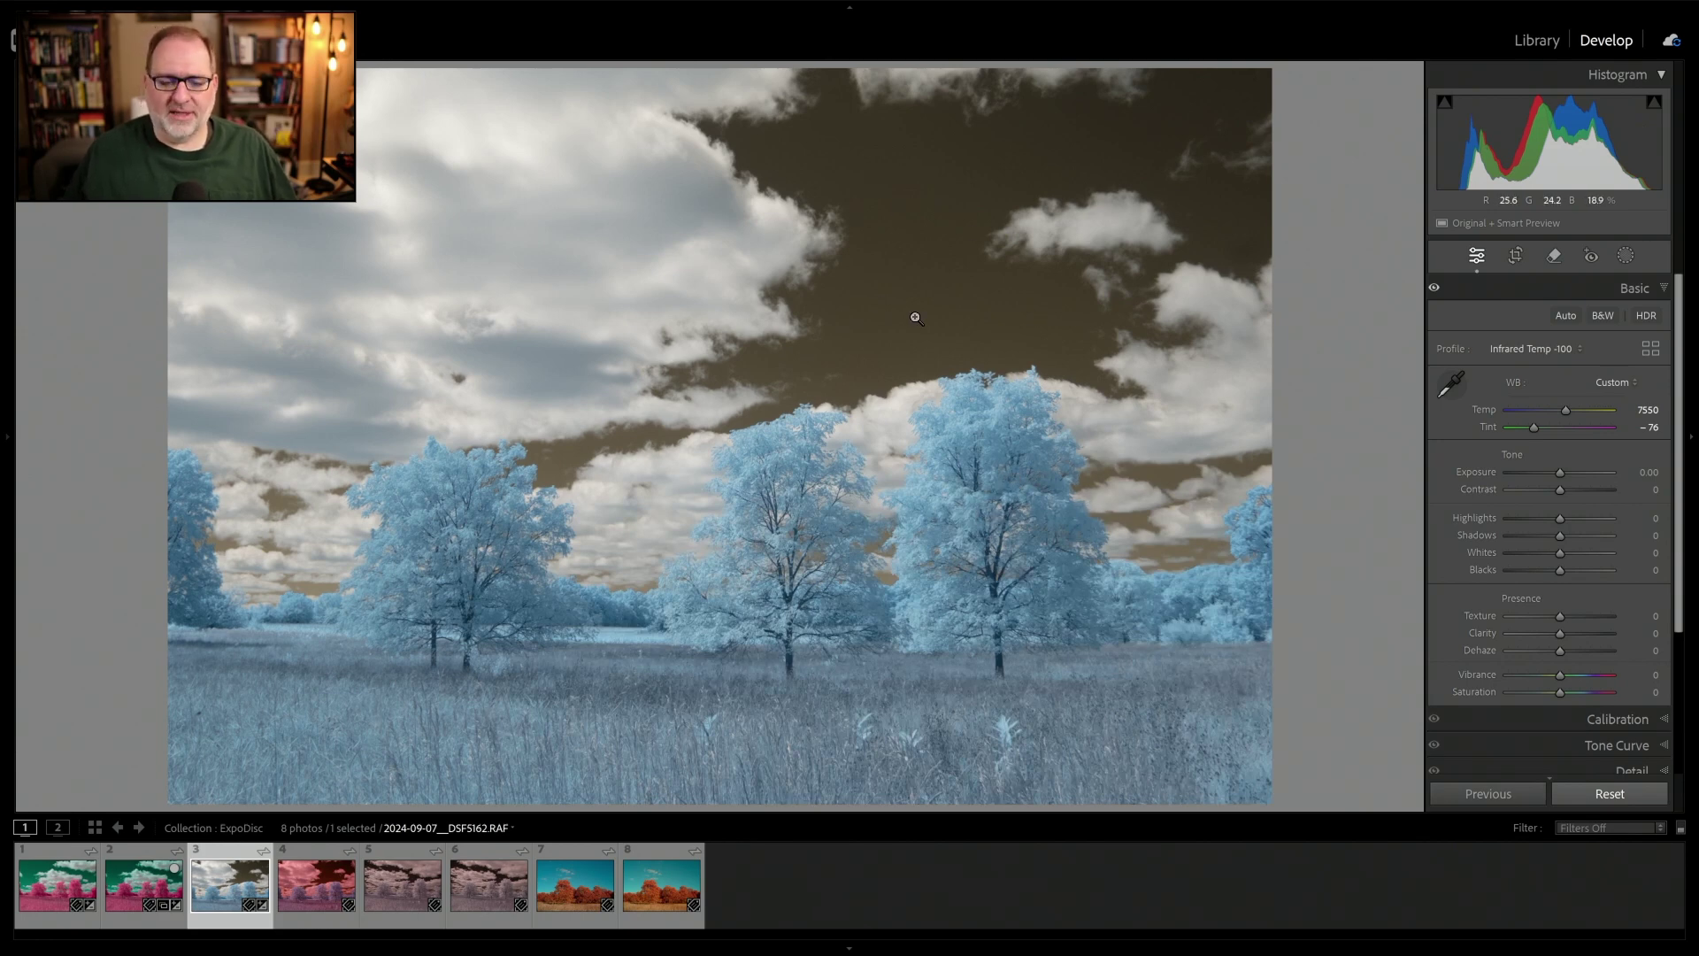
# Set the white balance of 2024-09-07__DSF5163.JPG by sampling the large cloud
pyautogui.click(321, 898)
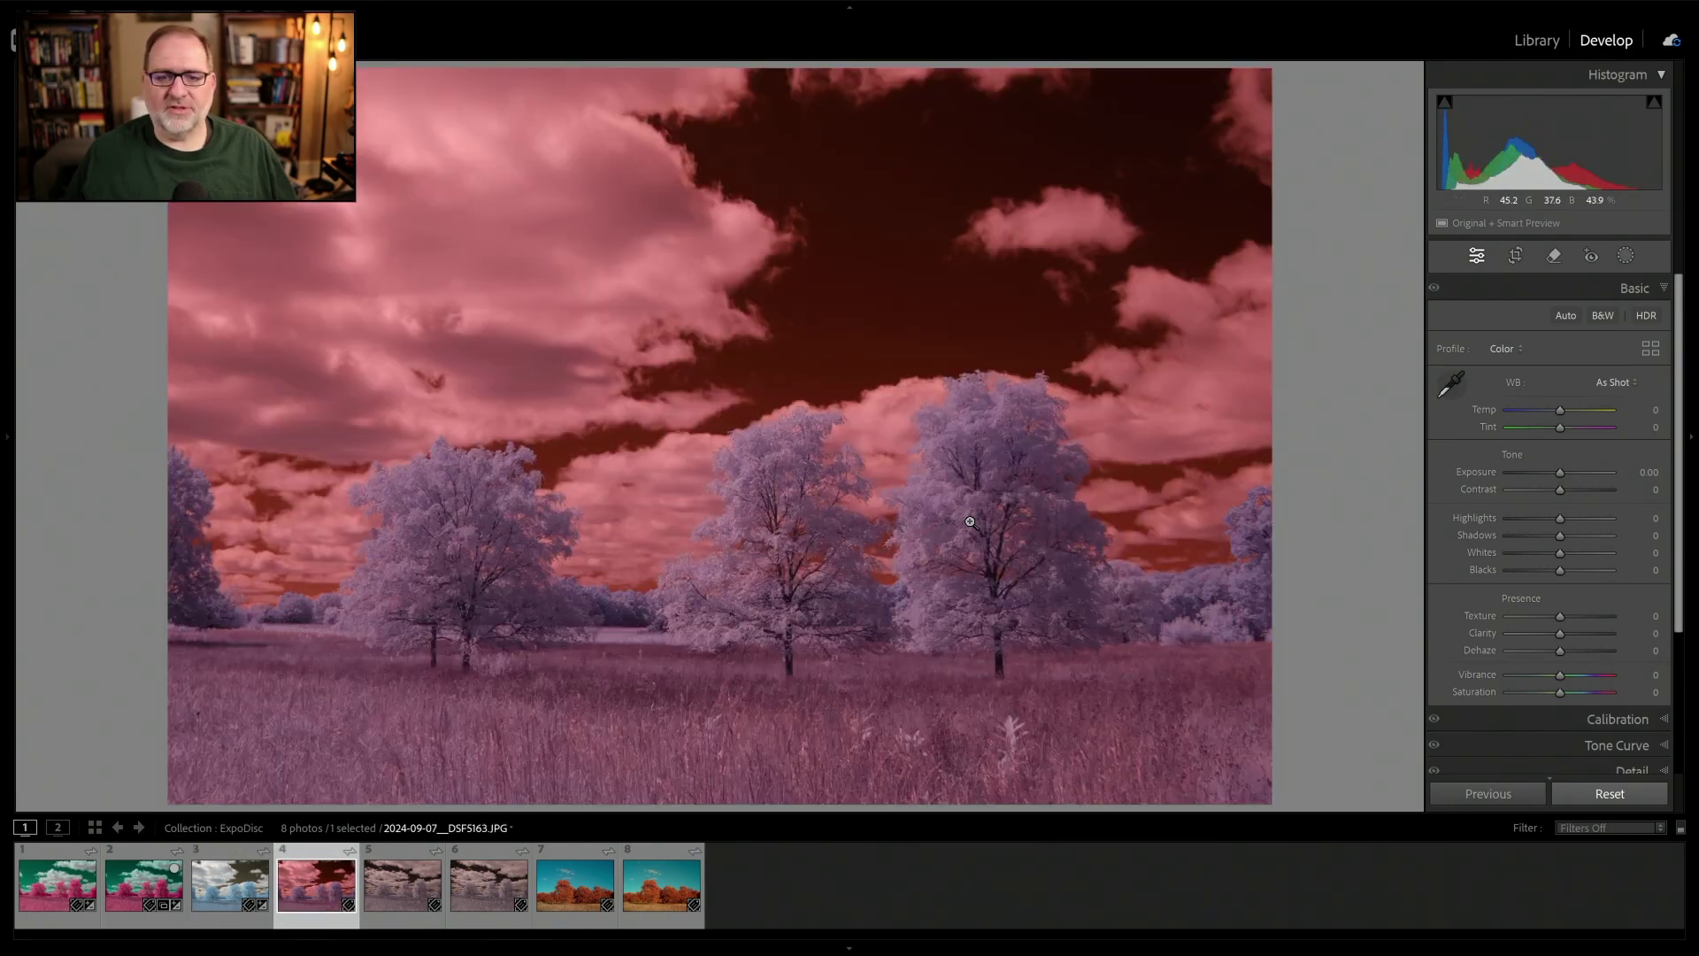
pyautogui.click(1456, 390)
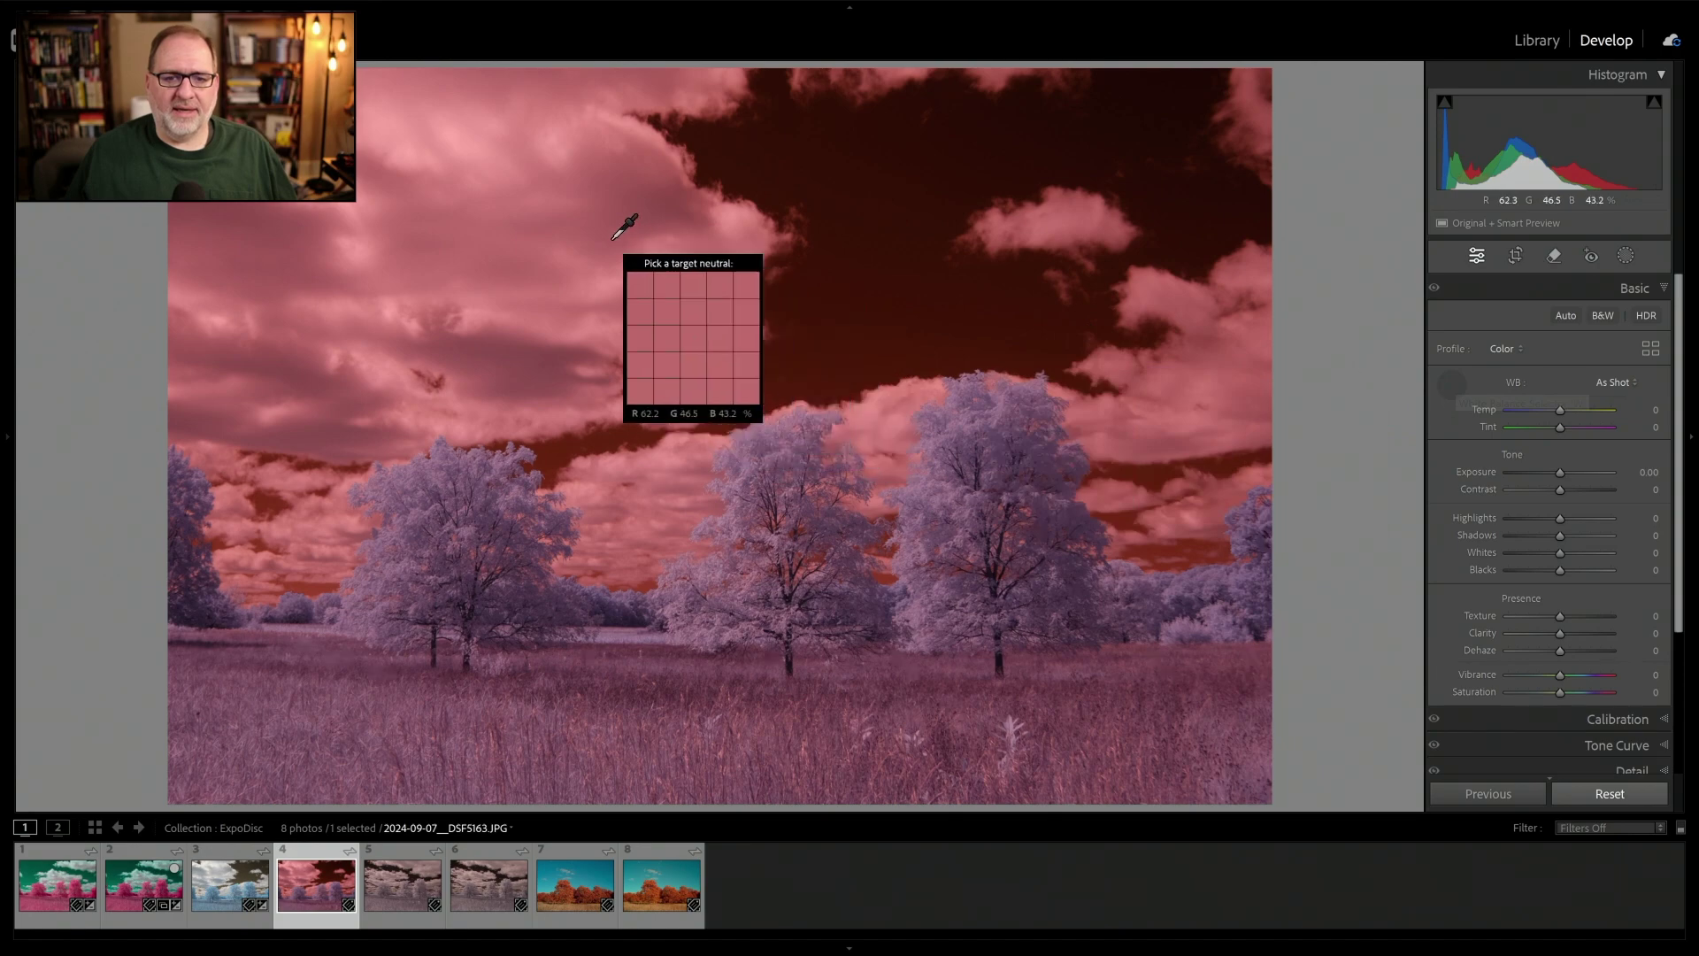
pyautogui.click(622, 241)
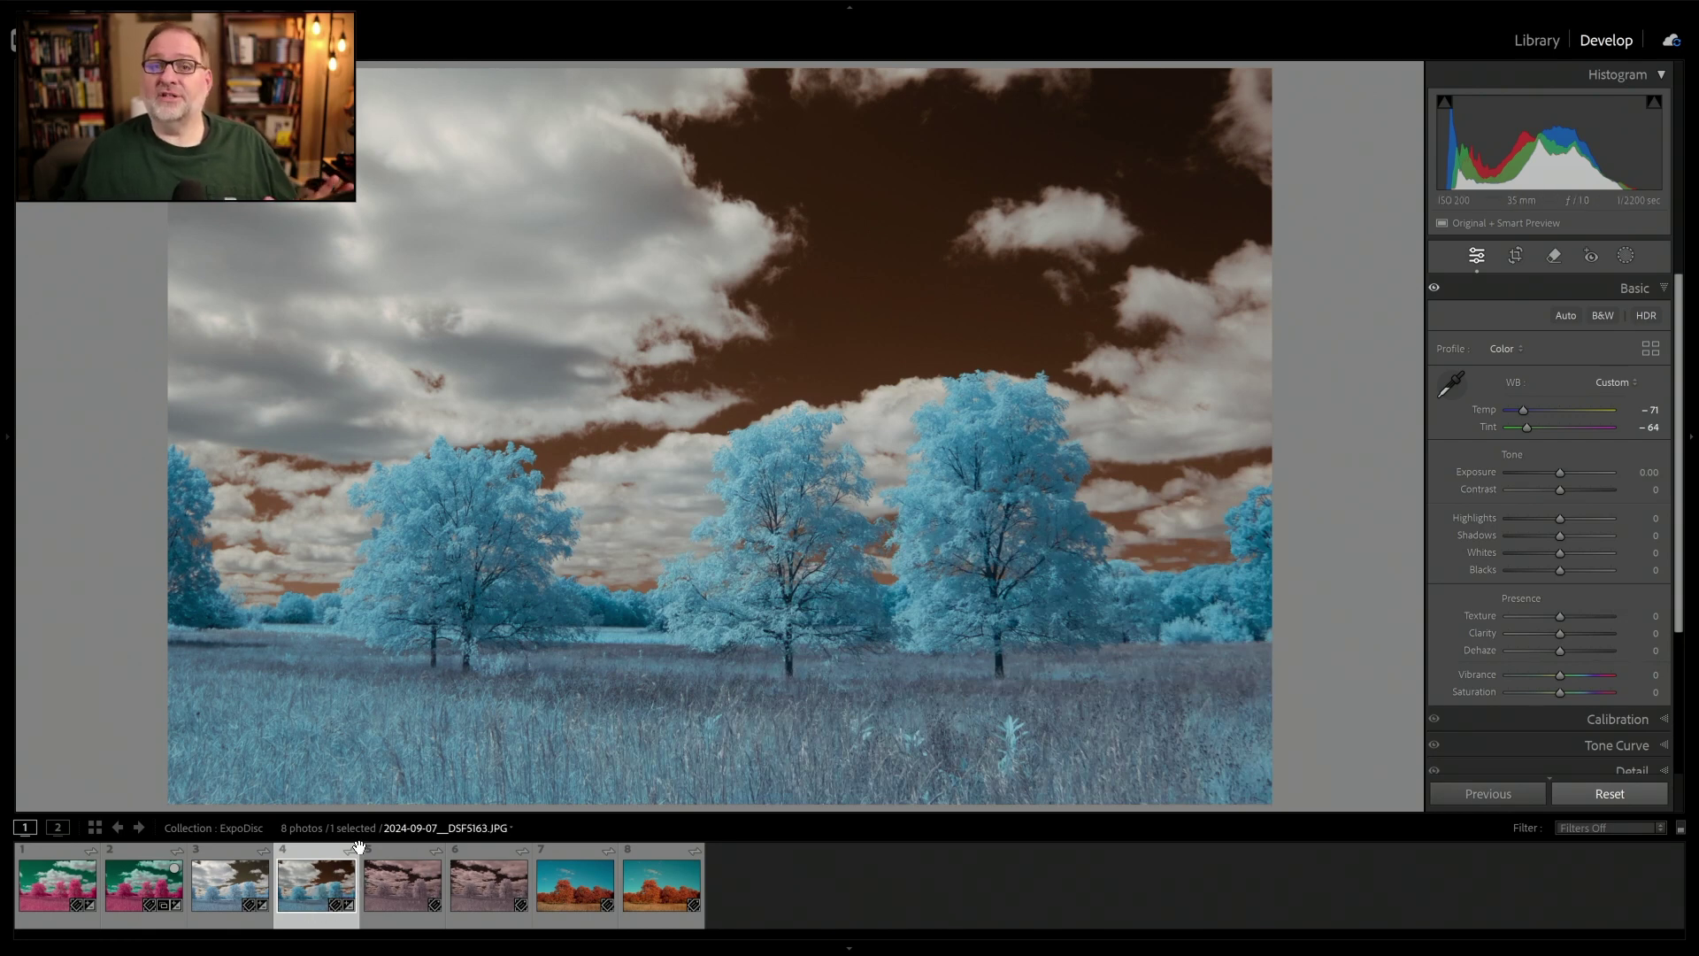
# Compare the white-balanced 590 nm raw photo 2024-09-07__DSF5162.RAF side by side with its JPEG counterpart
pyautogui.click(232, 885)
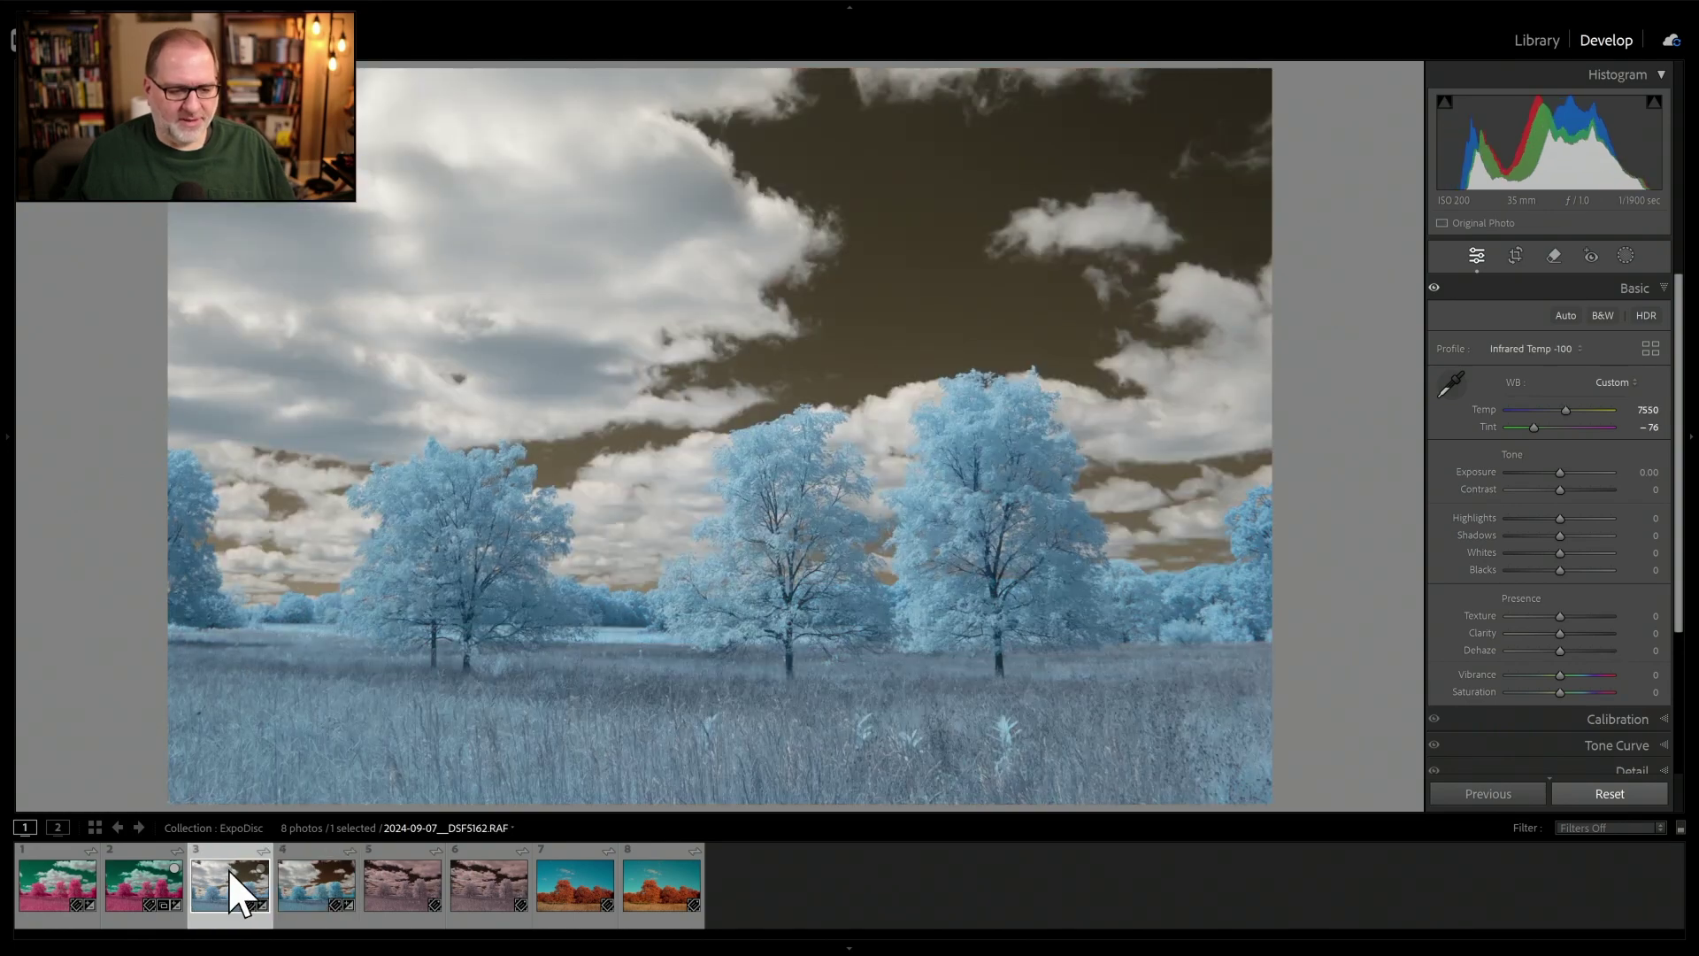
pyautogui.keyDown('ctrl'); pyautogui.click(316, 885); pyautogui.keyUp('ctrl')
pyautogui.press('c')
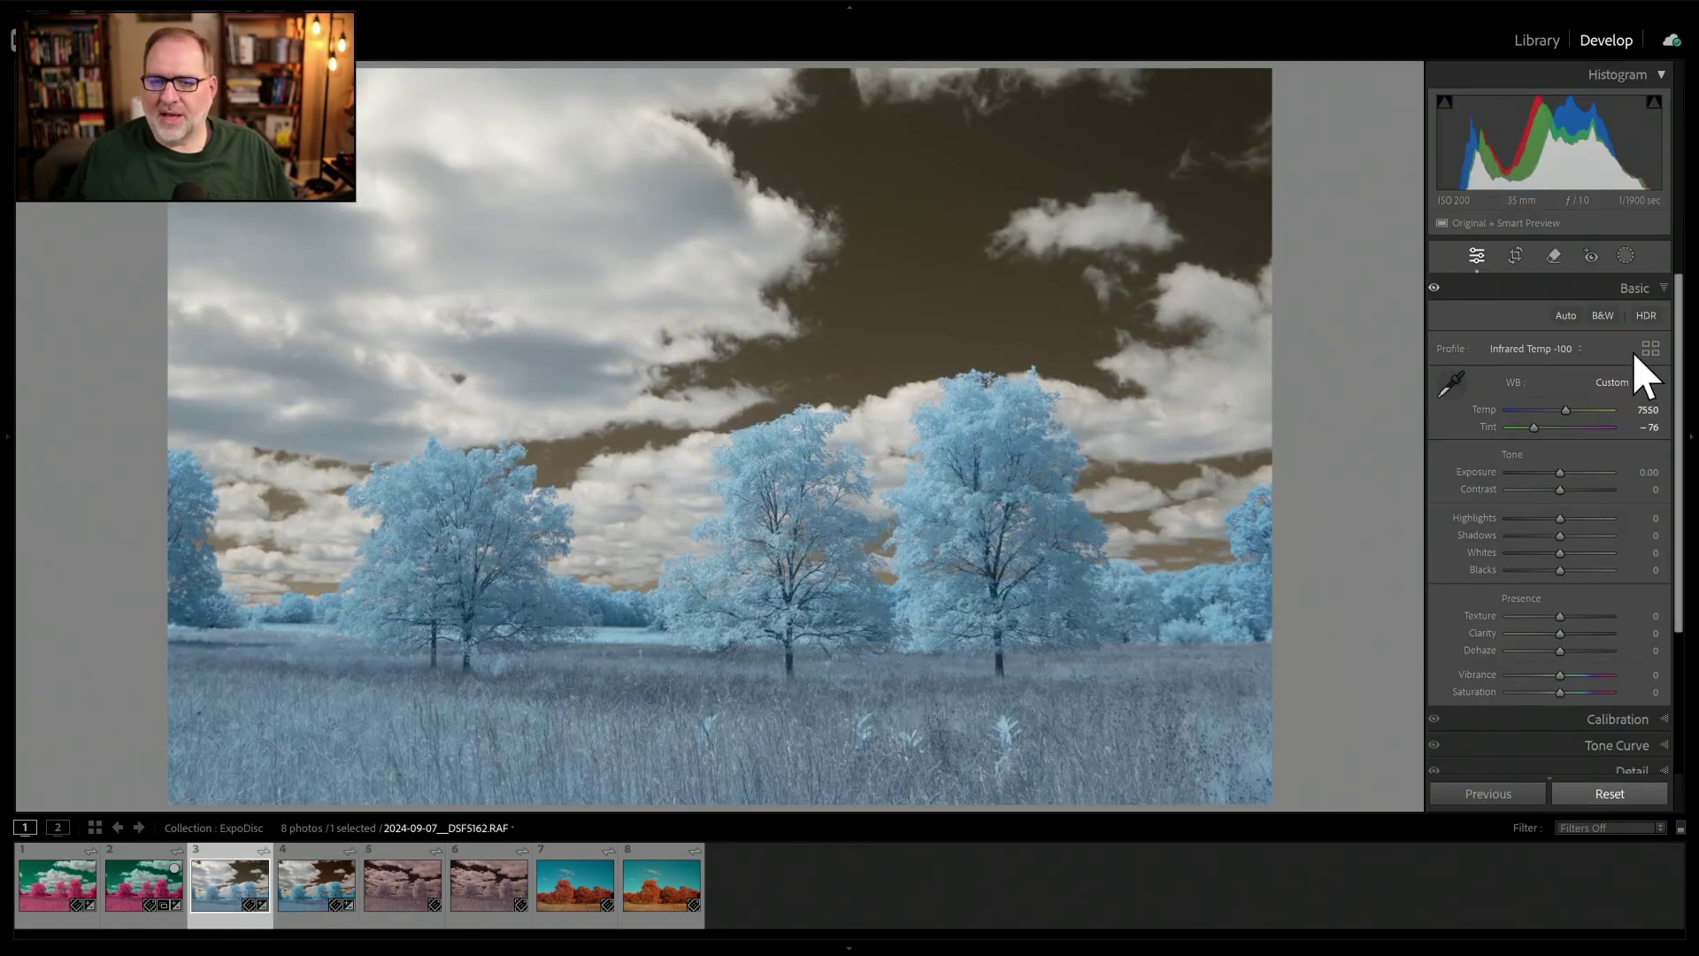
# Apply the X-T20 -100 Swap profile from the IR Color Swap -100 group to 2024-09-07__DSF5162.RAF
pyautogui.click(1648, 348)
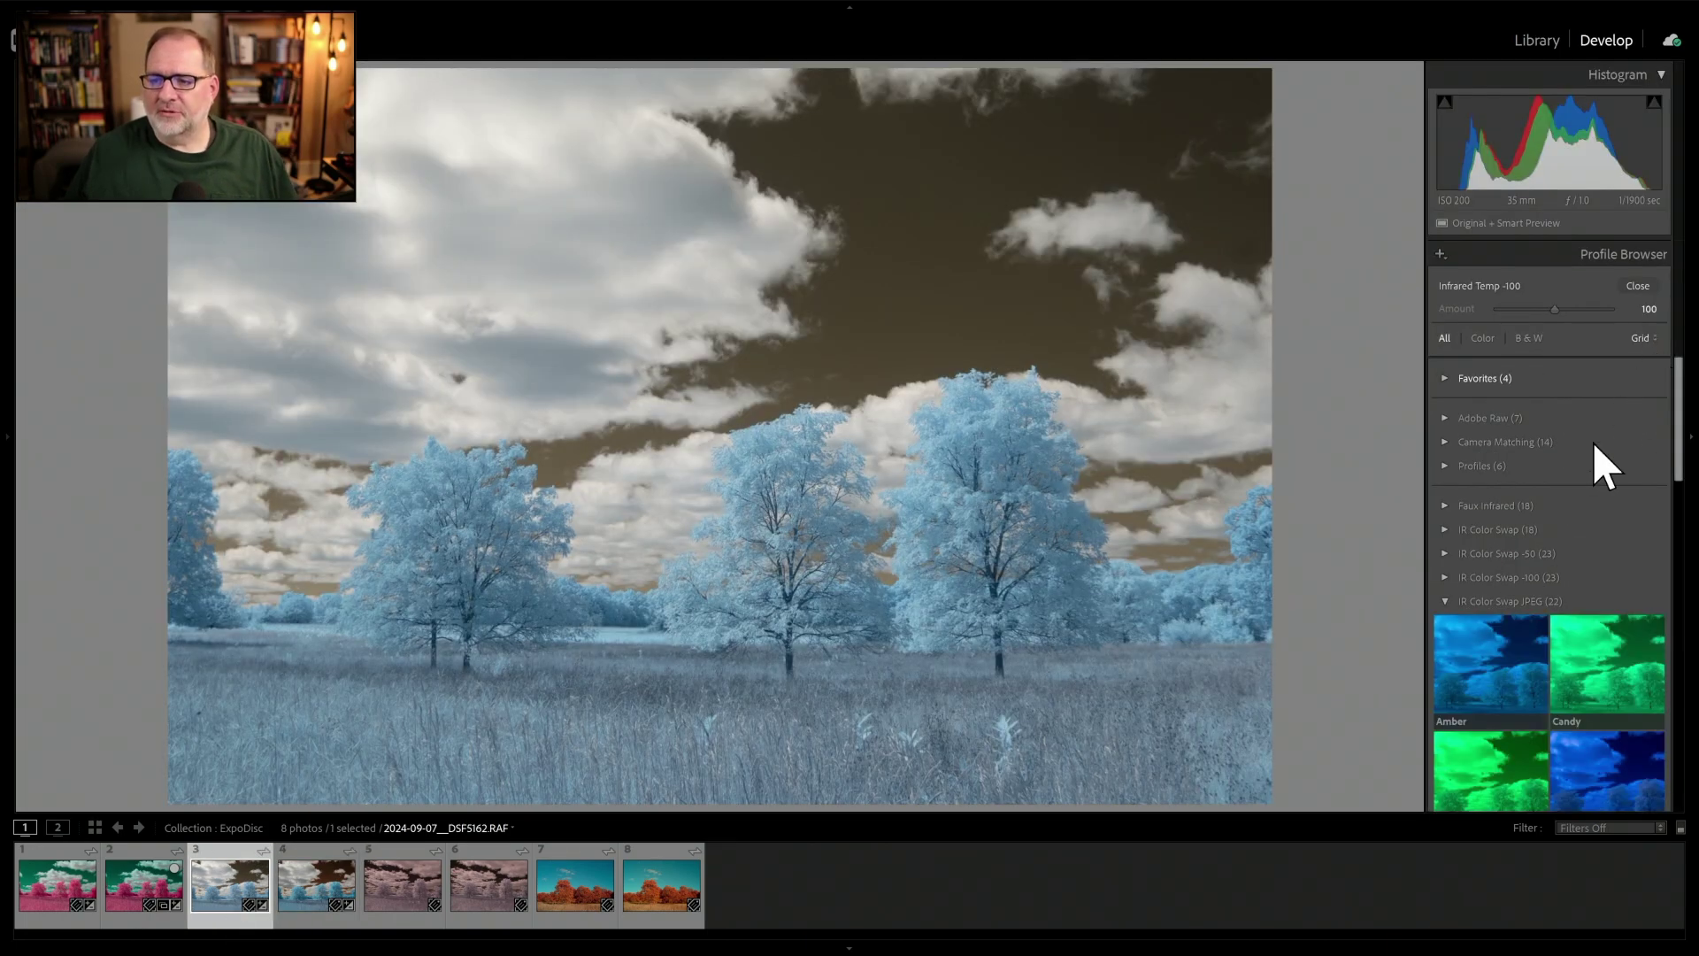
pyautogui.click(1539, 580)
pyautogui.click(1538, 578)
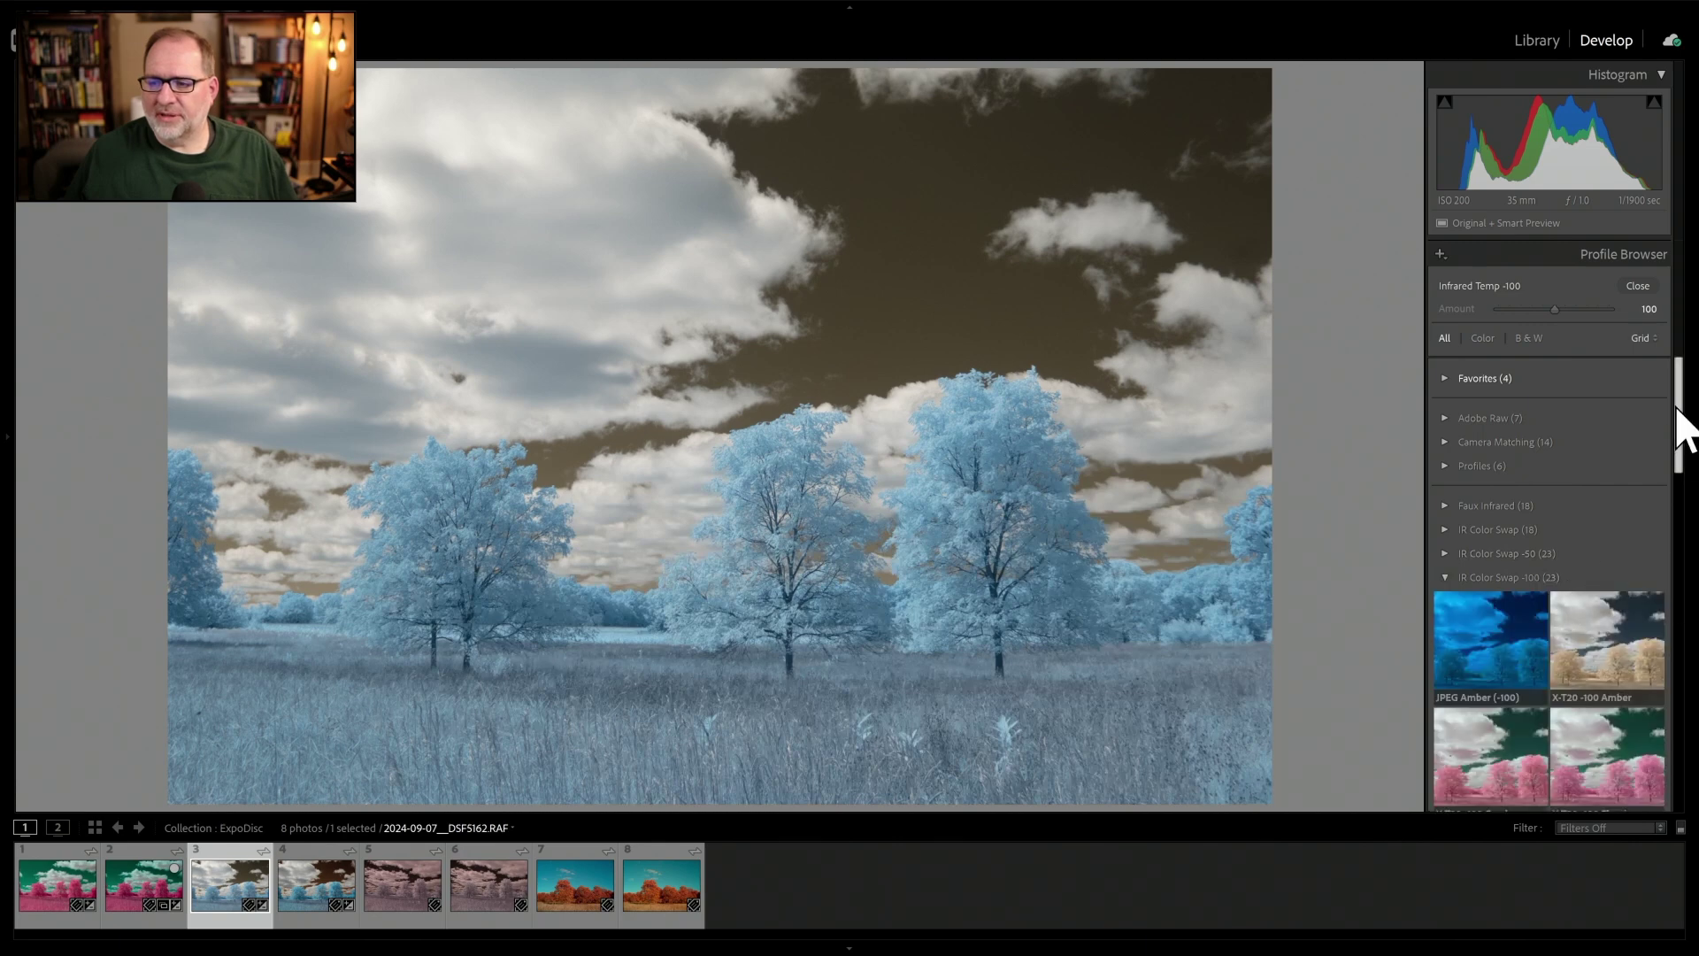
pyautogui.moveTo(1680, 414); pyautogui.dragTo(1680, 732)
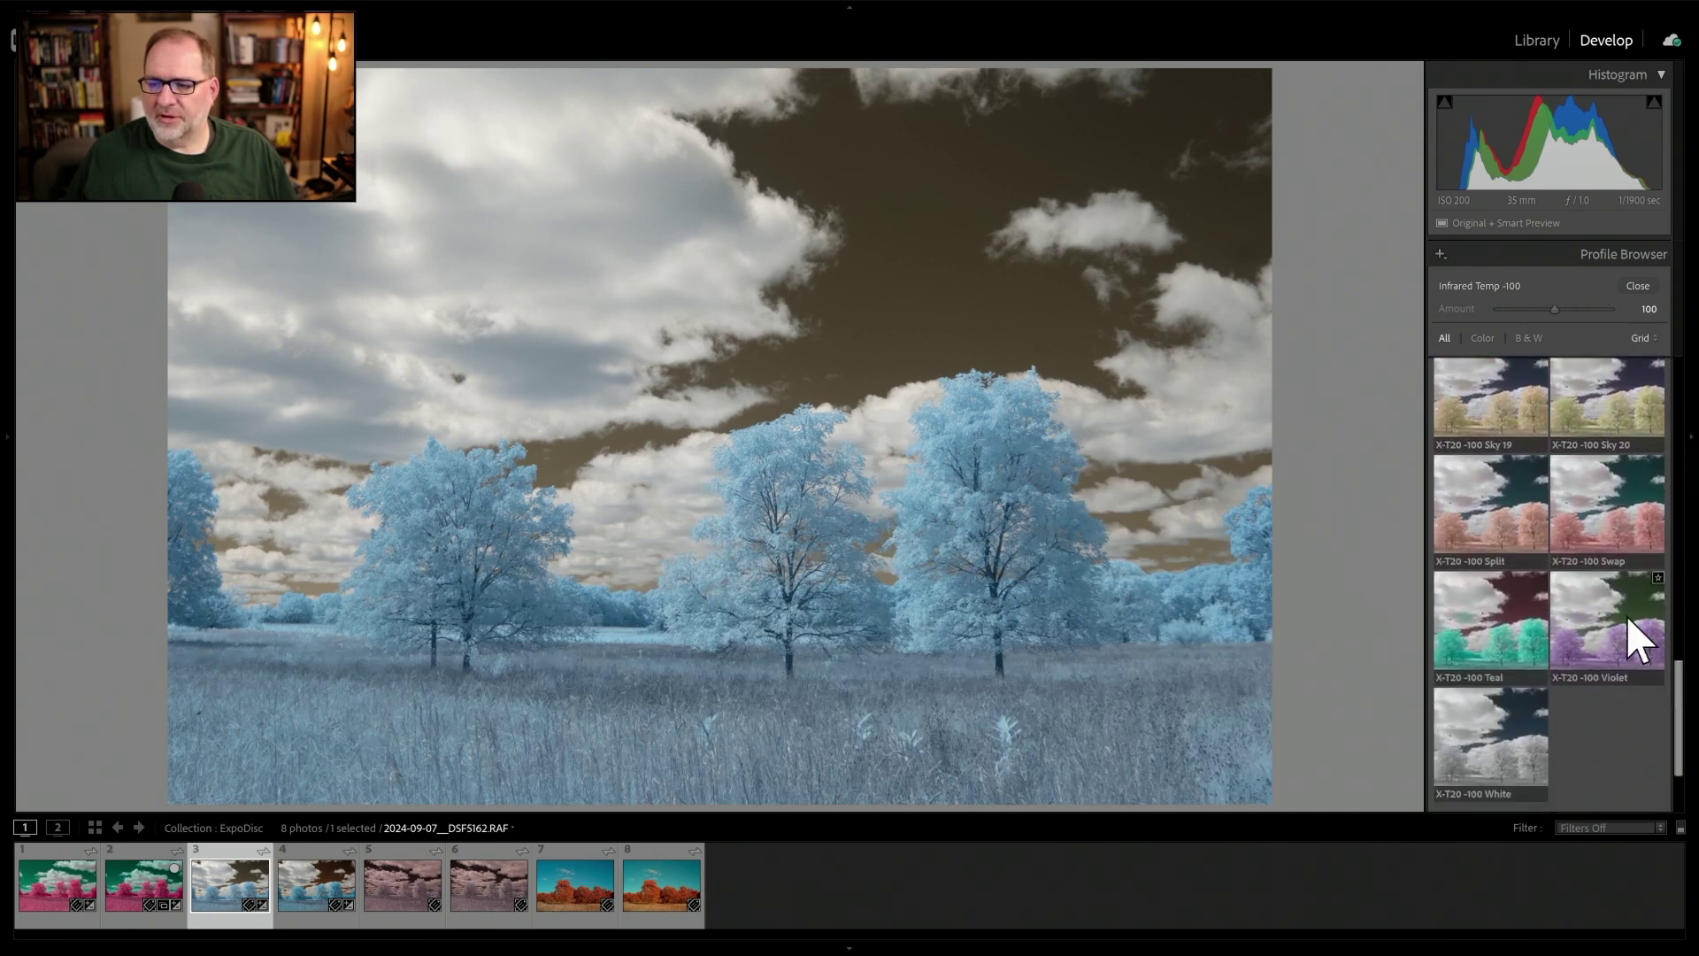
pyautogui.click(1621, 511)
pyautogui.click(1637, 286)
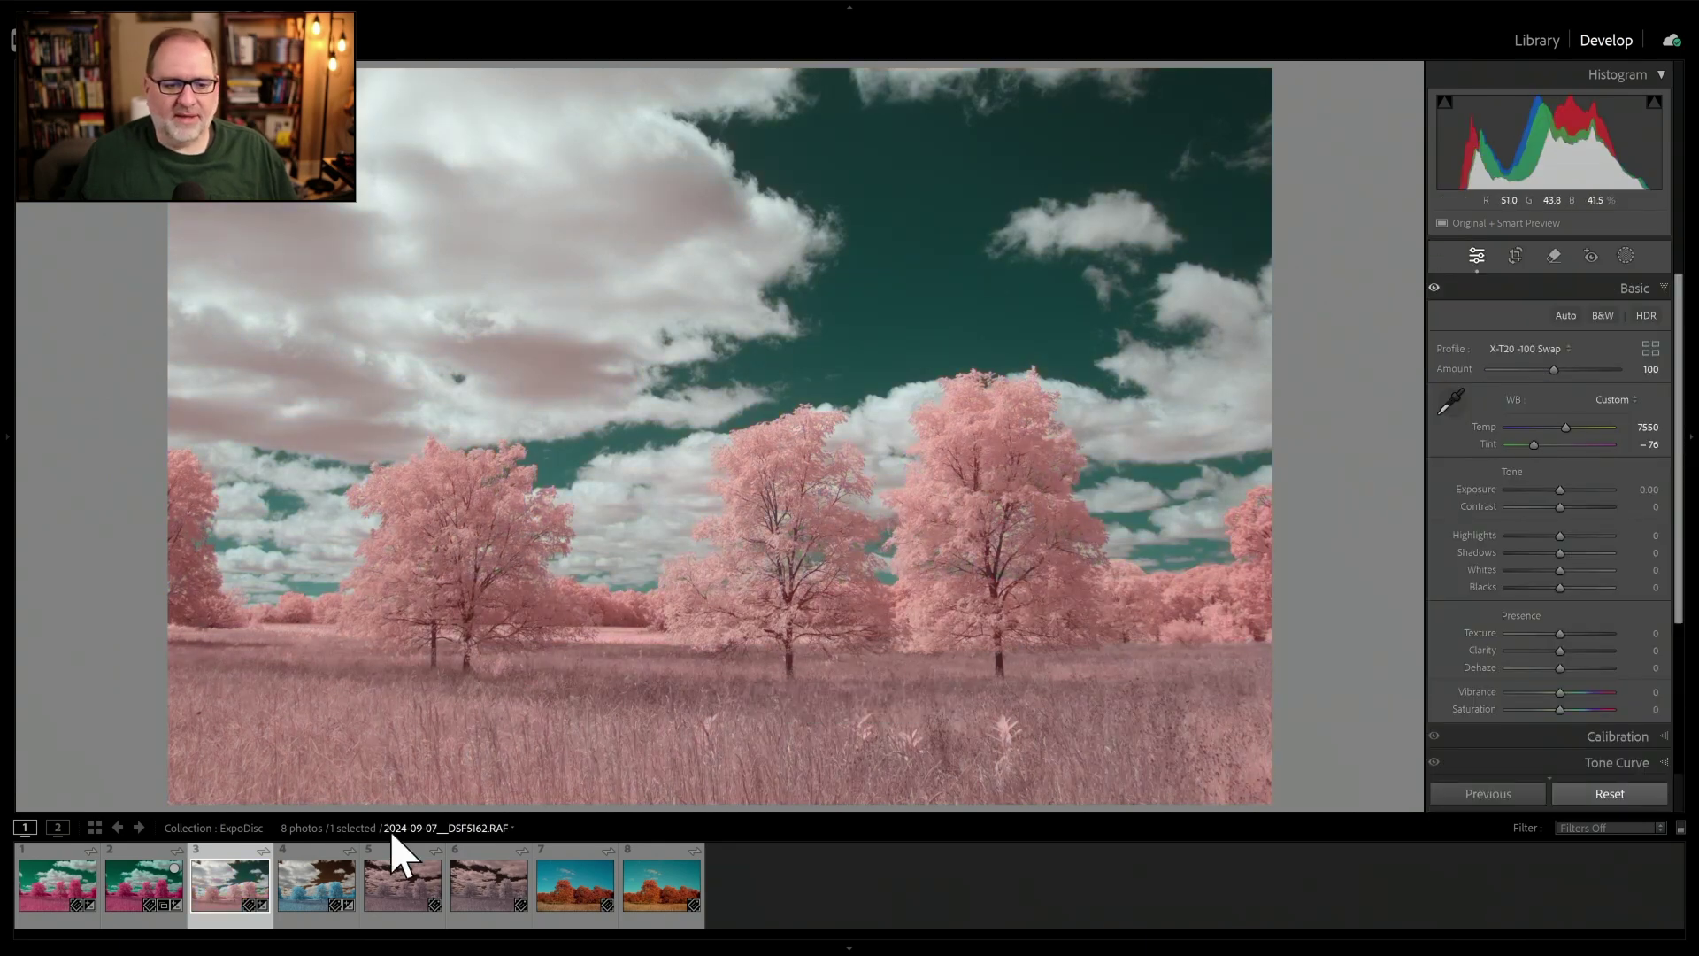
# Apply the Swap profile from the IR Color Swap JPEG group to 2024-09-07__DSF5163.JPG and compare it side by side with the raw photo
pyautogui.click(322, 892)
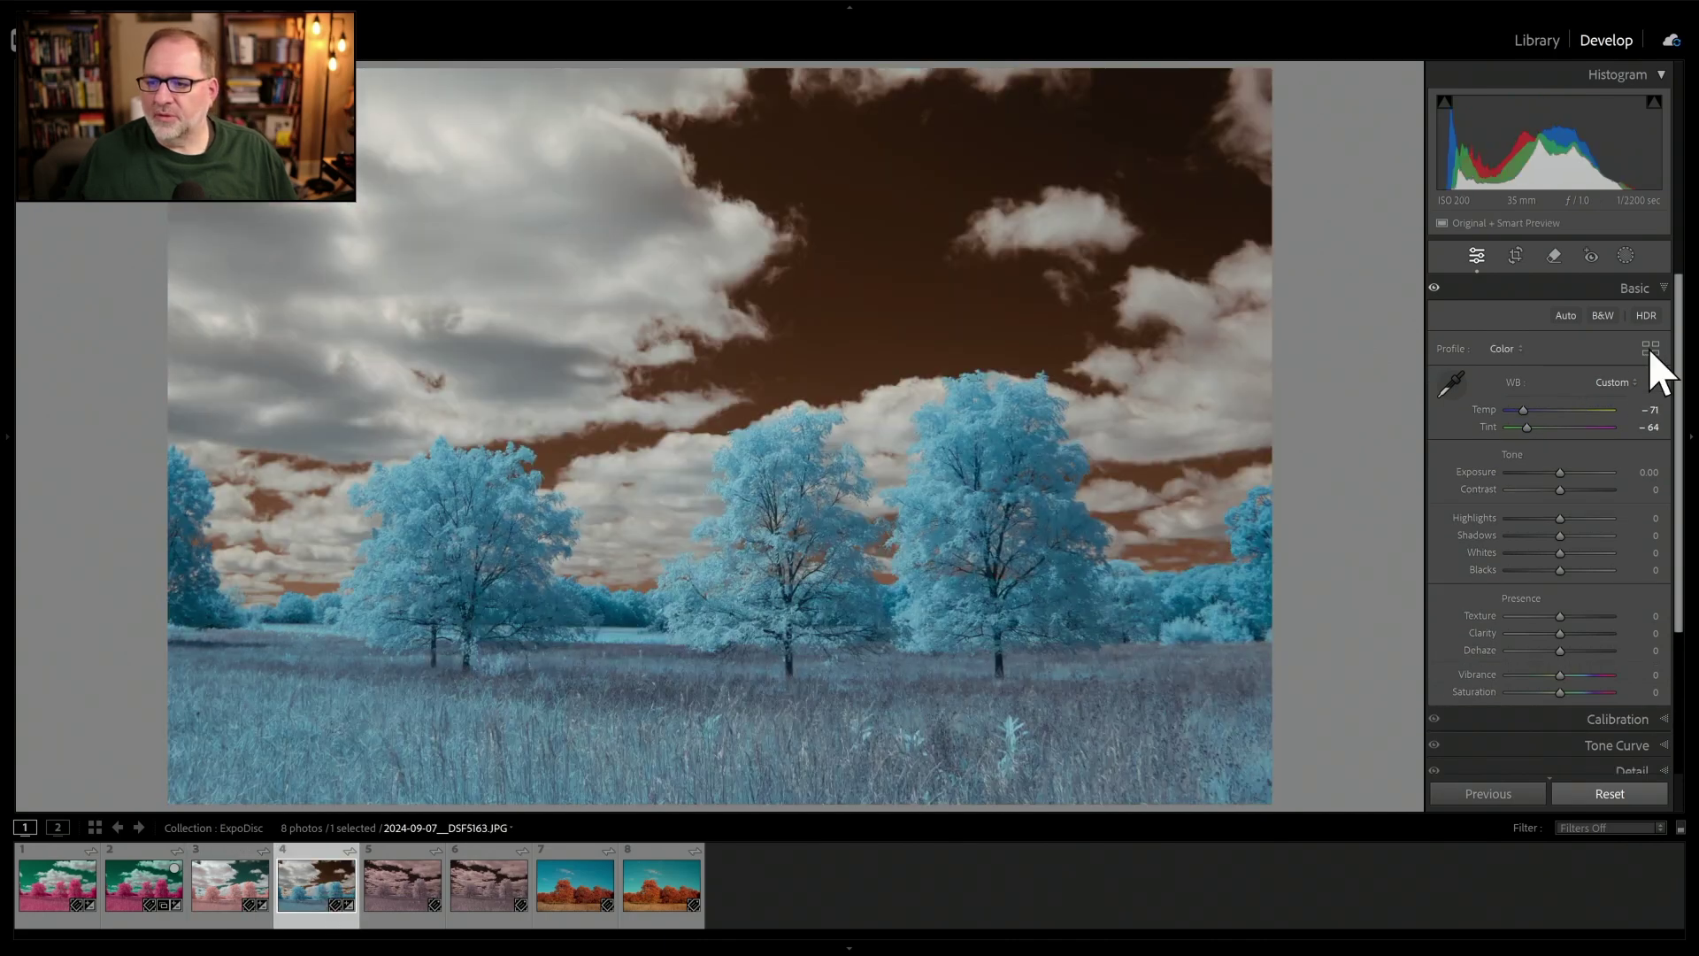
pyautogui.click(1651, 348)
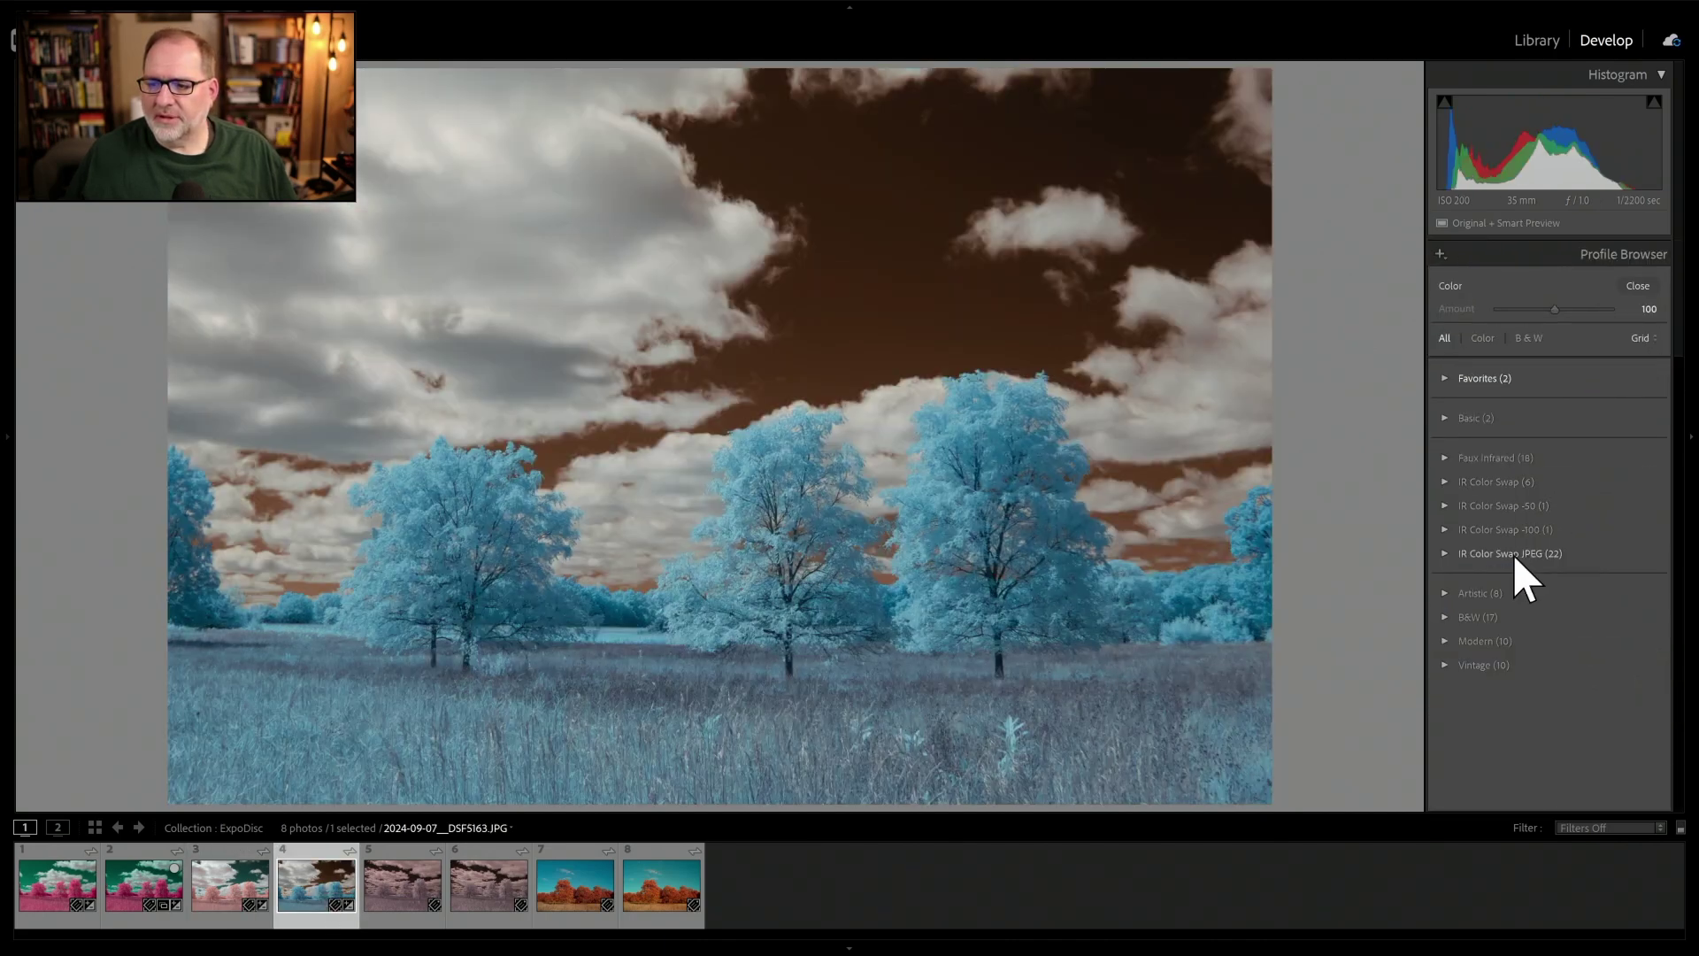
pyautogui.moveTo(1681, 447); pyautogui.dragTo(1680, 676)
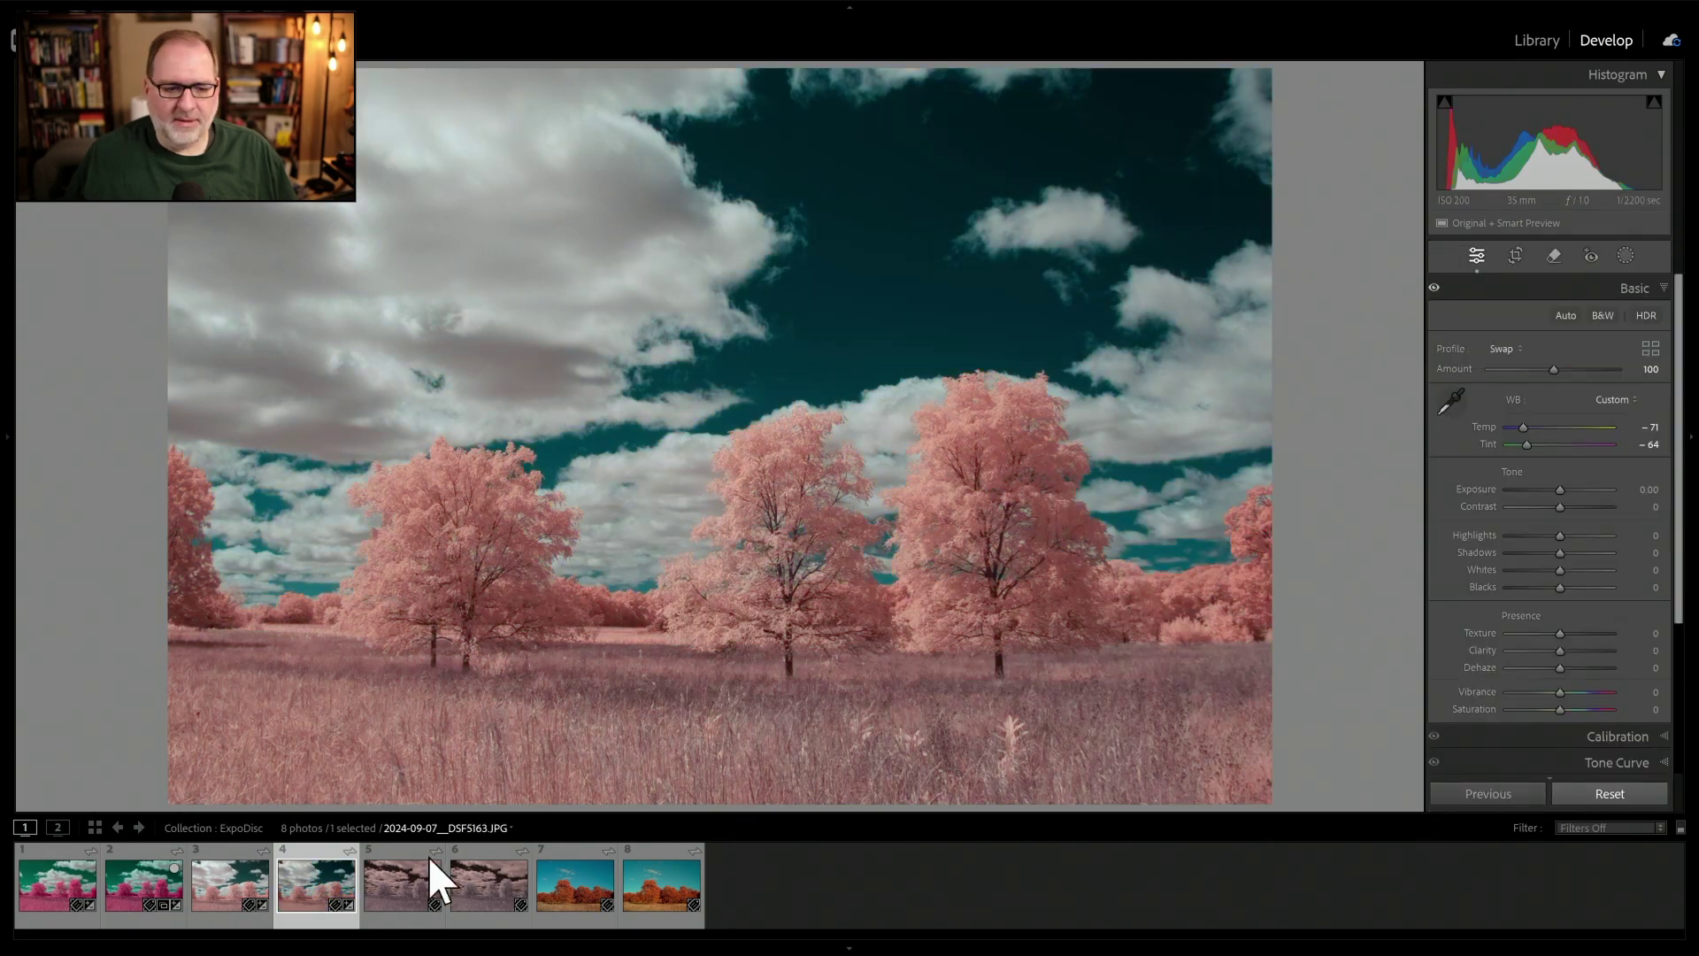
pyautogui.click(241, 902)
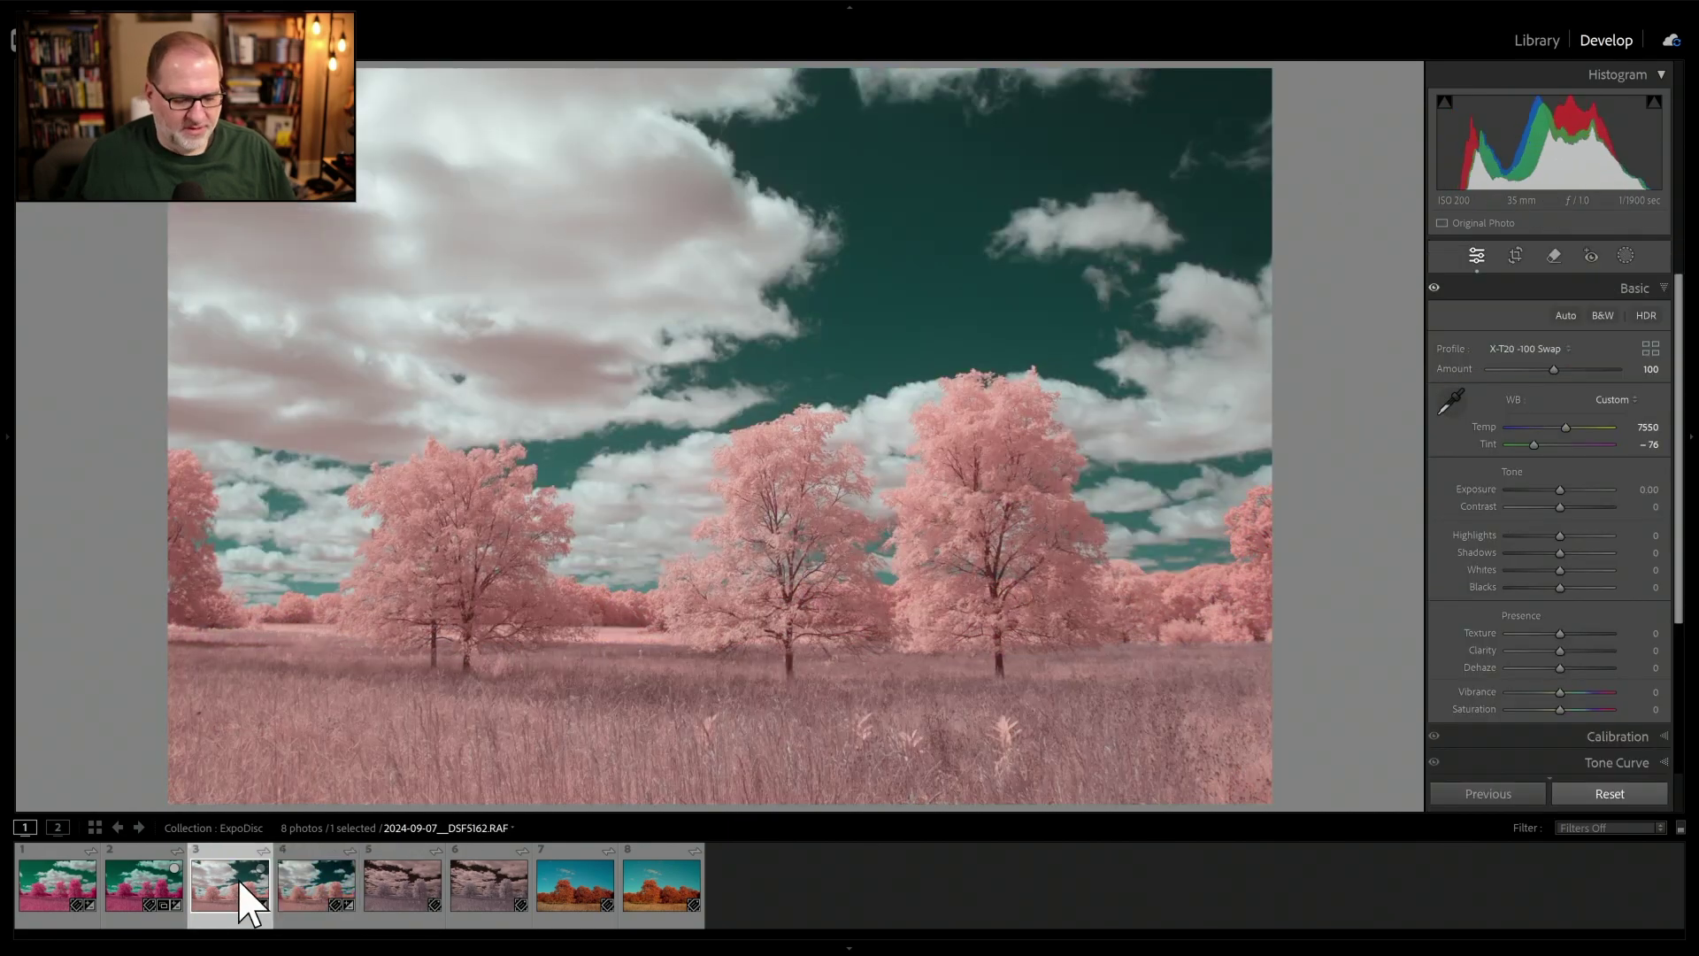
pyautogui.press('c')
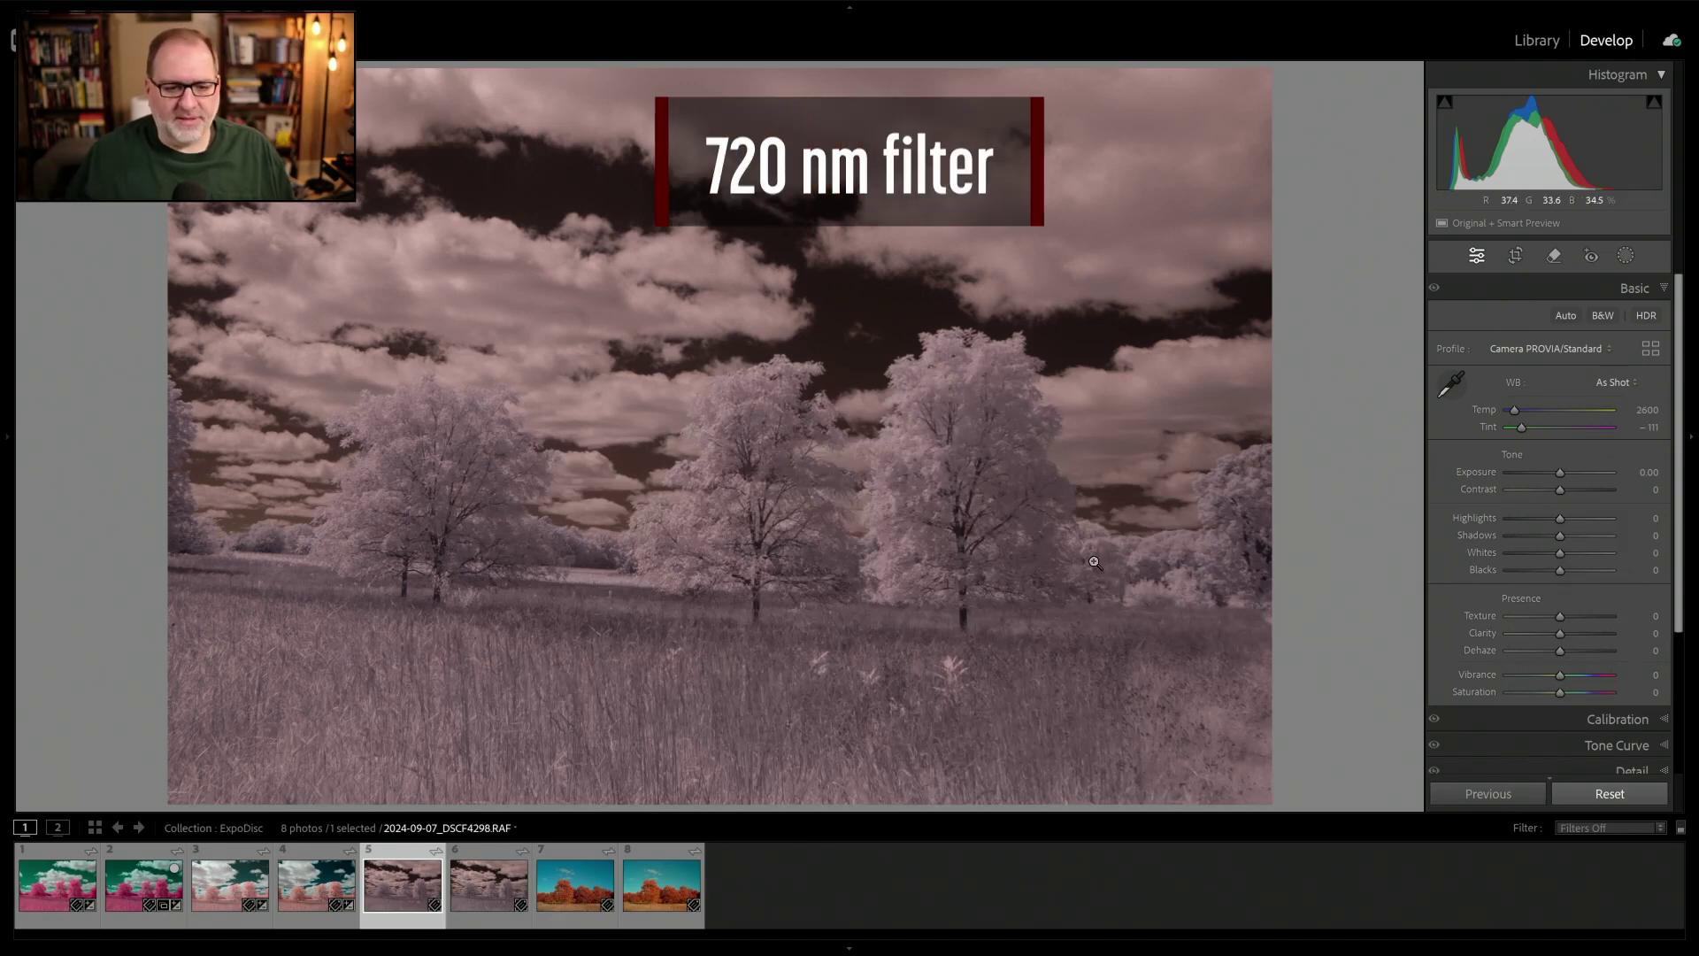
# Try setting the white balance of 2024-09-07_DSCF4298.RAF by sampling the cloud above the trees under the Camera PROVIA/Standard profile
pyautogui.click(1451, 384)
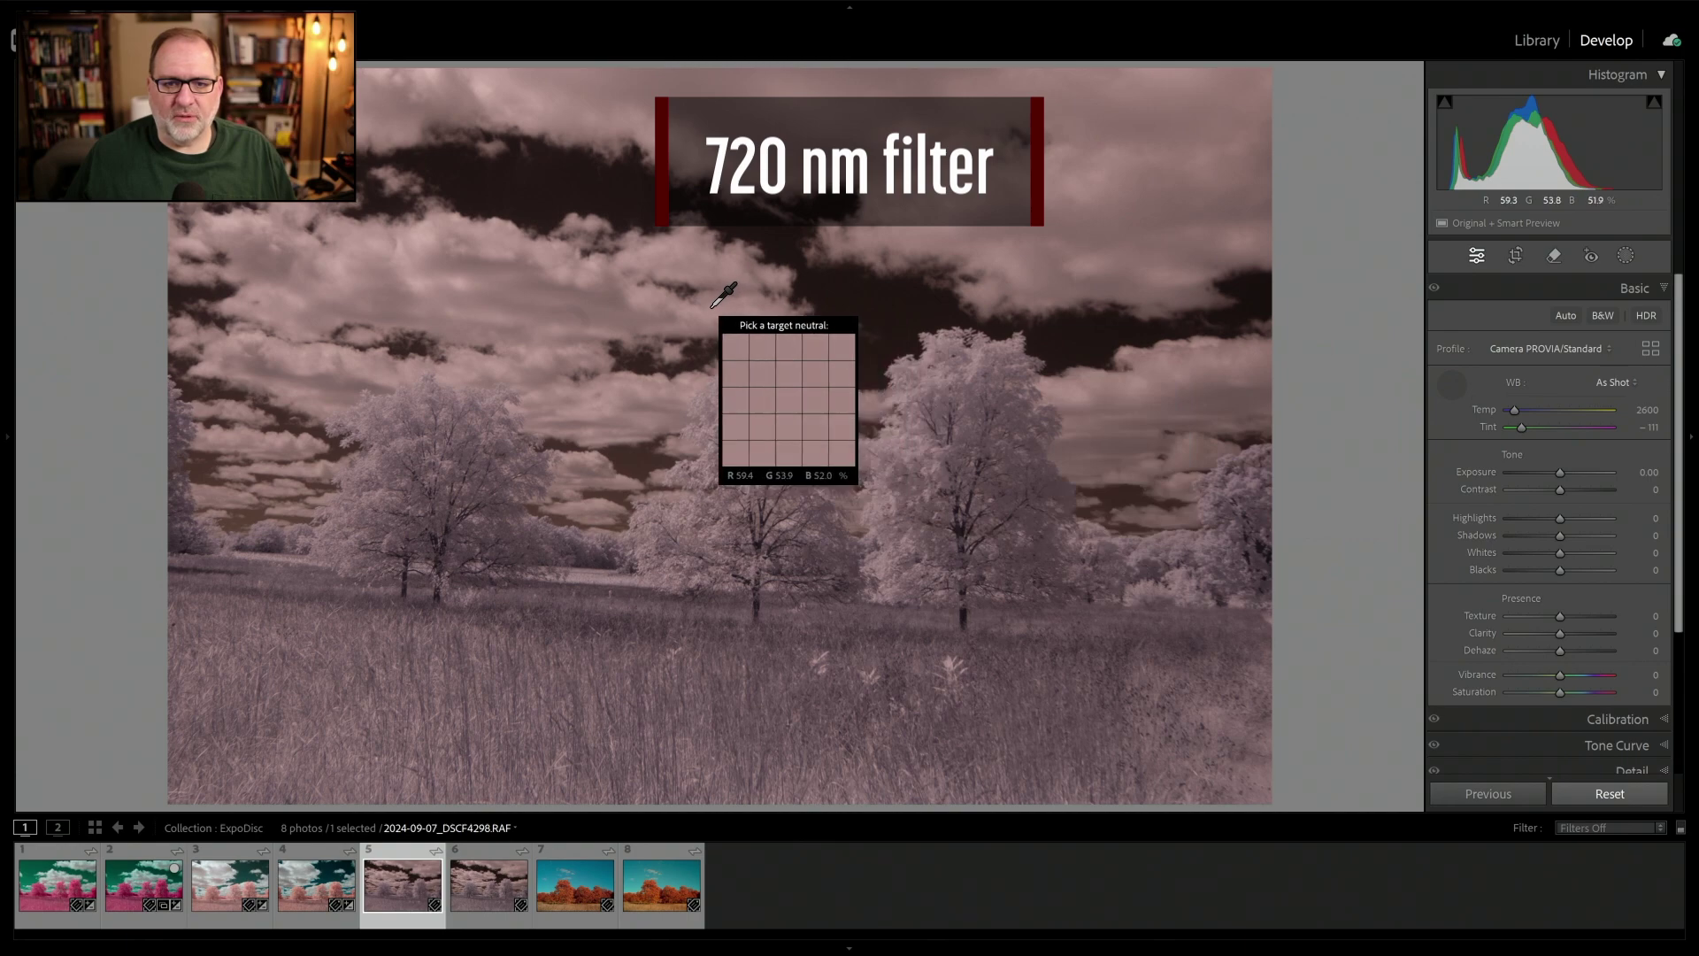
pyautogui.click(664, 312)
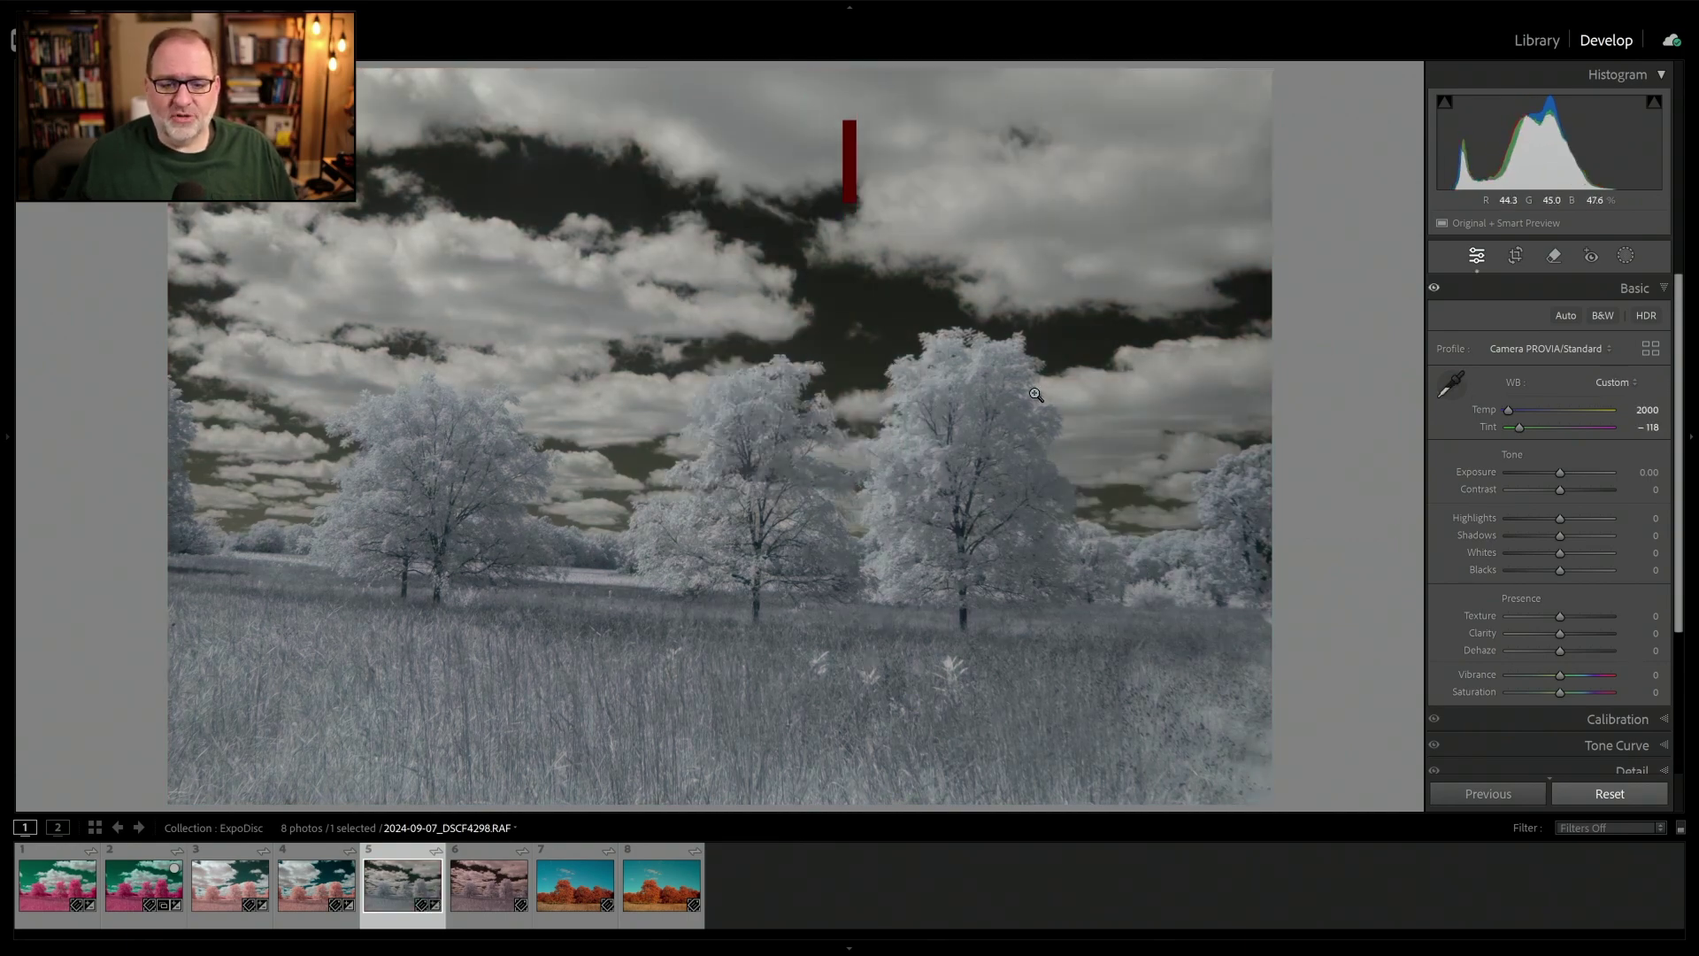
# Apply the Infrared Temp -50 profile to the 720 nm raw photo and set its white balance by sampling the cloud above the trees
pyautogui.click(1590, 348)
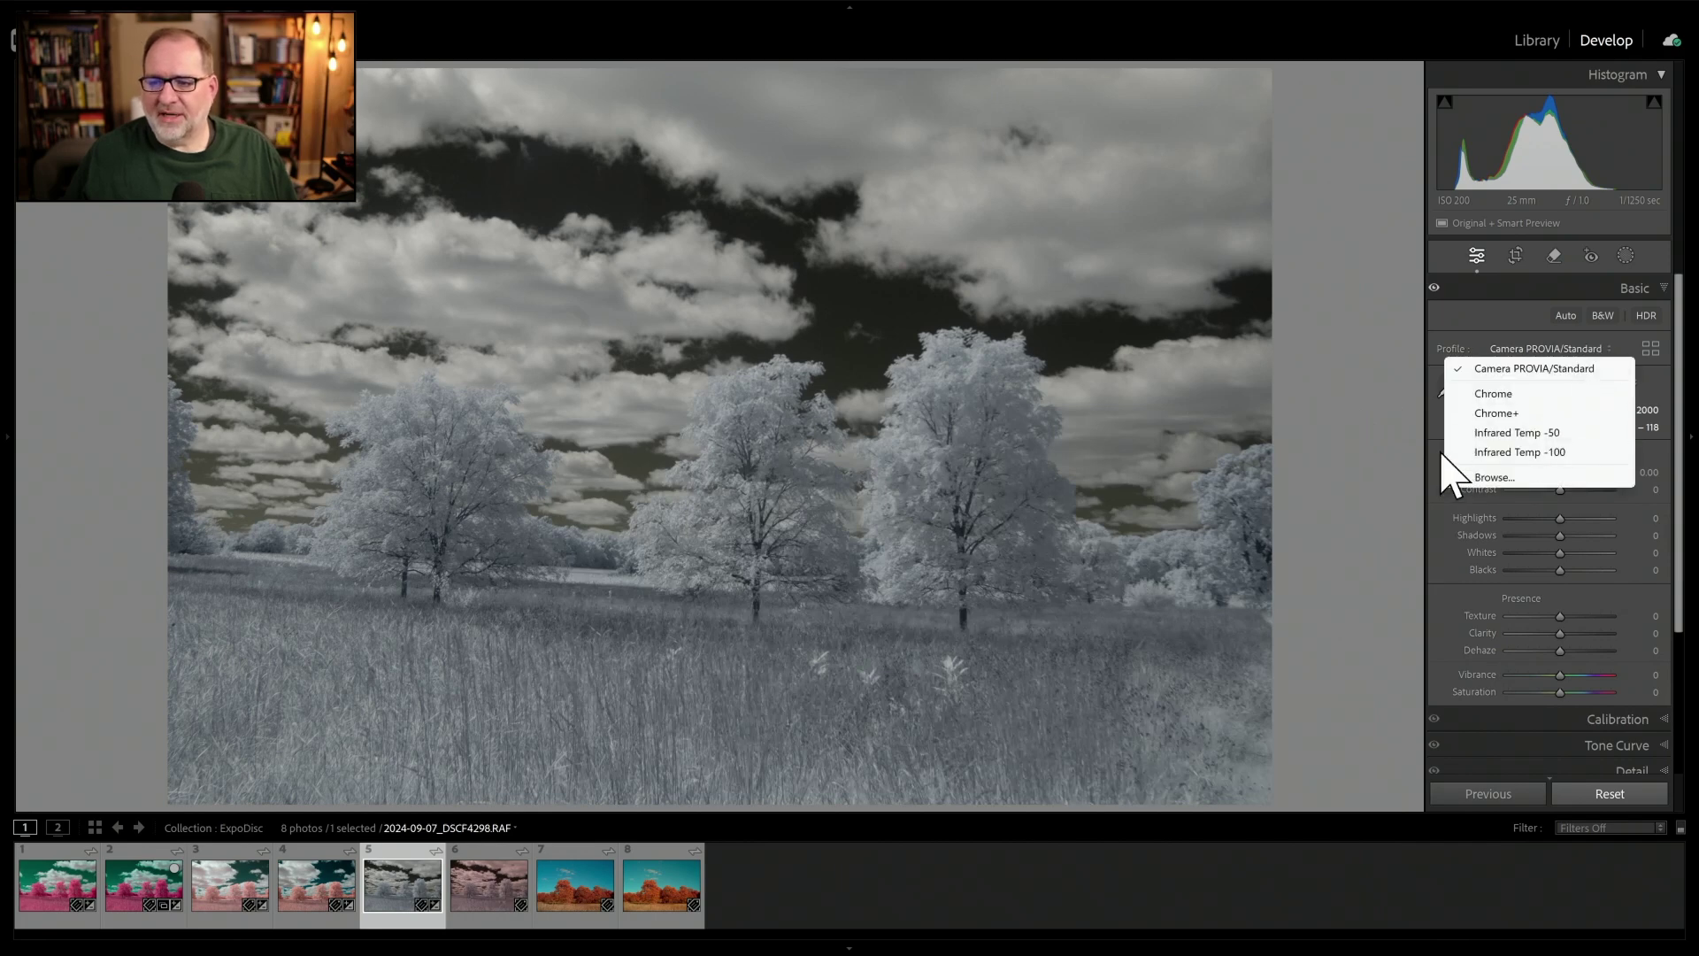
pyautogui.click(1520, 434)
pyautogui.click(1451, 384)
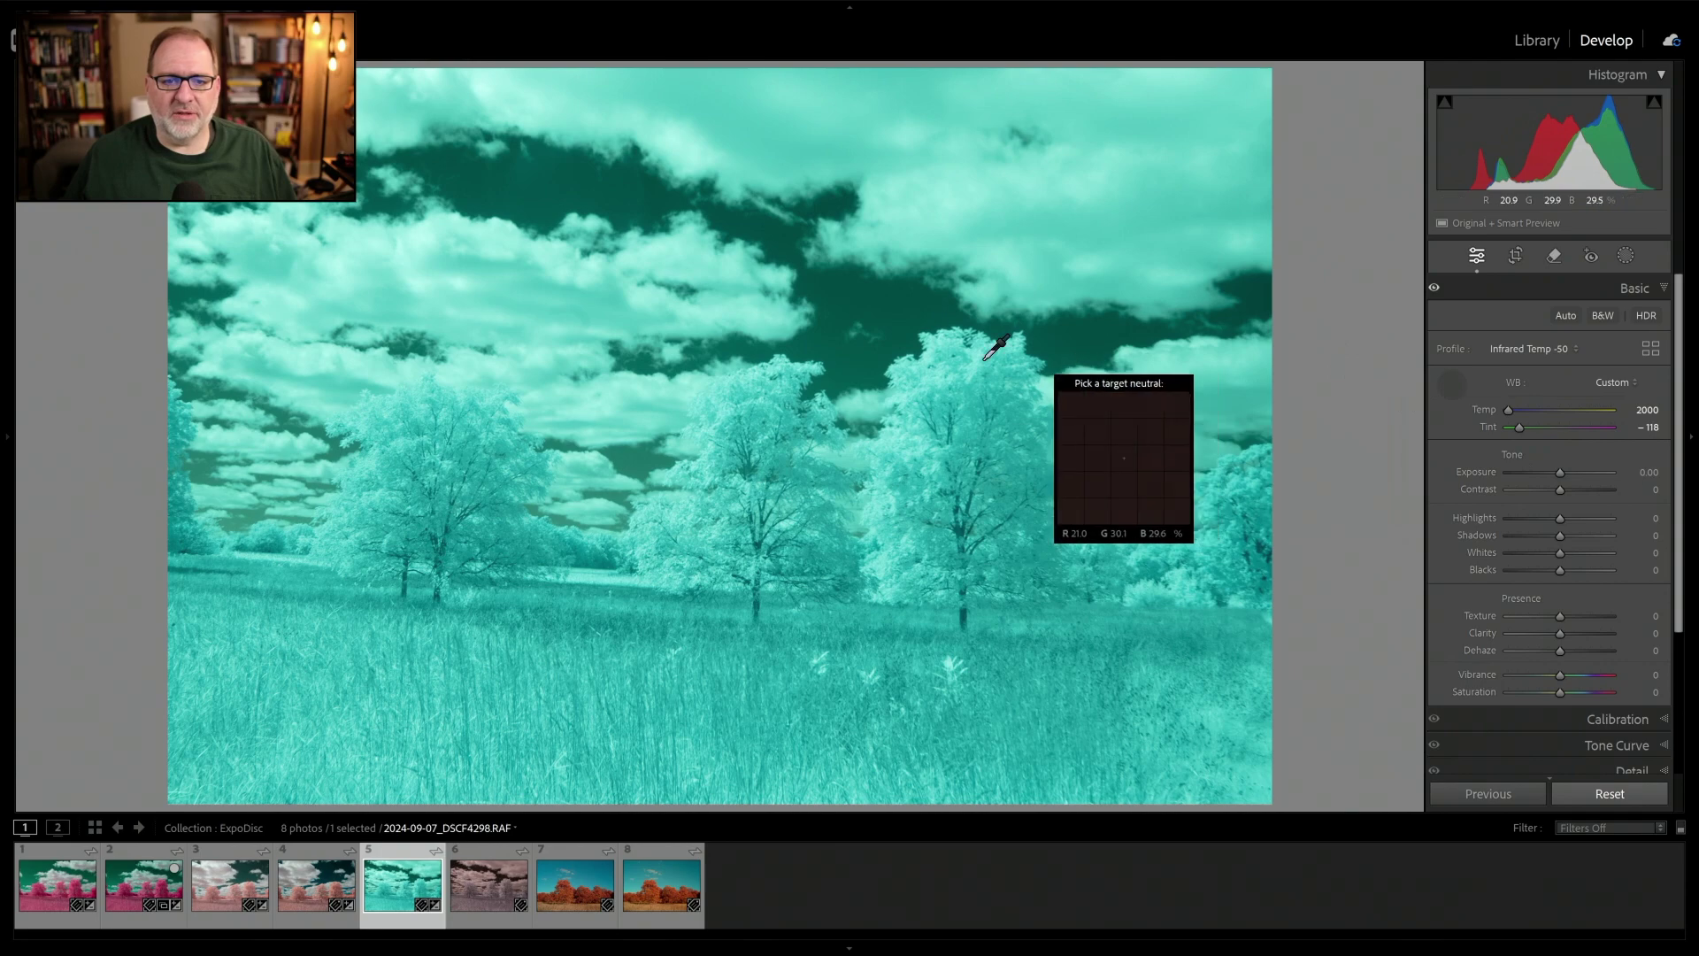
pyautogui.click(617, 315)
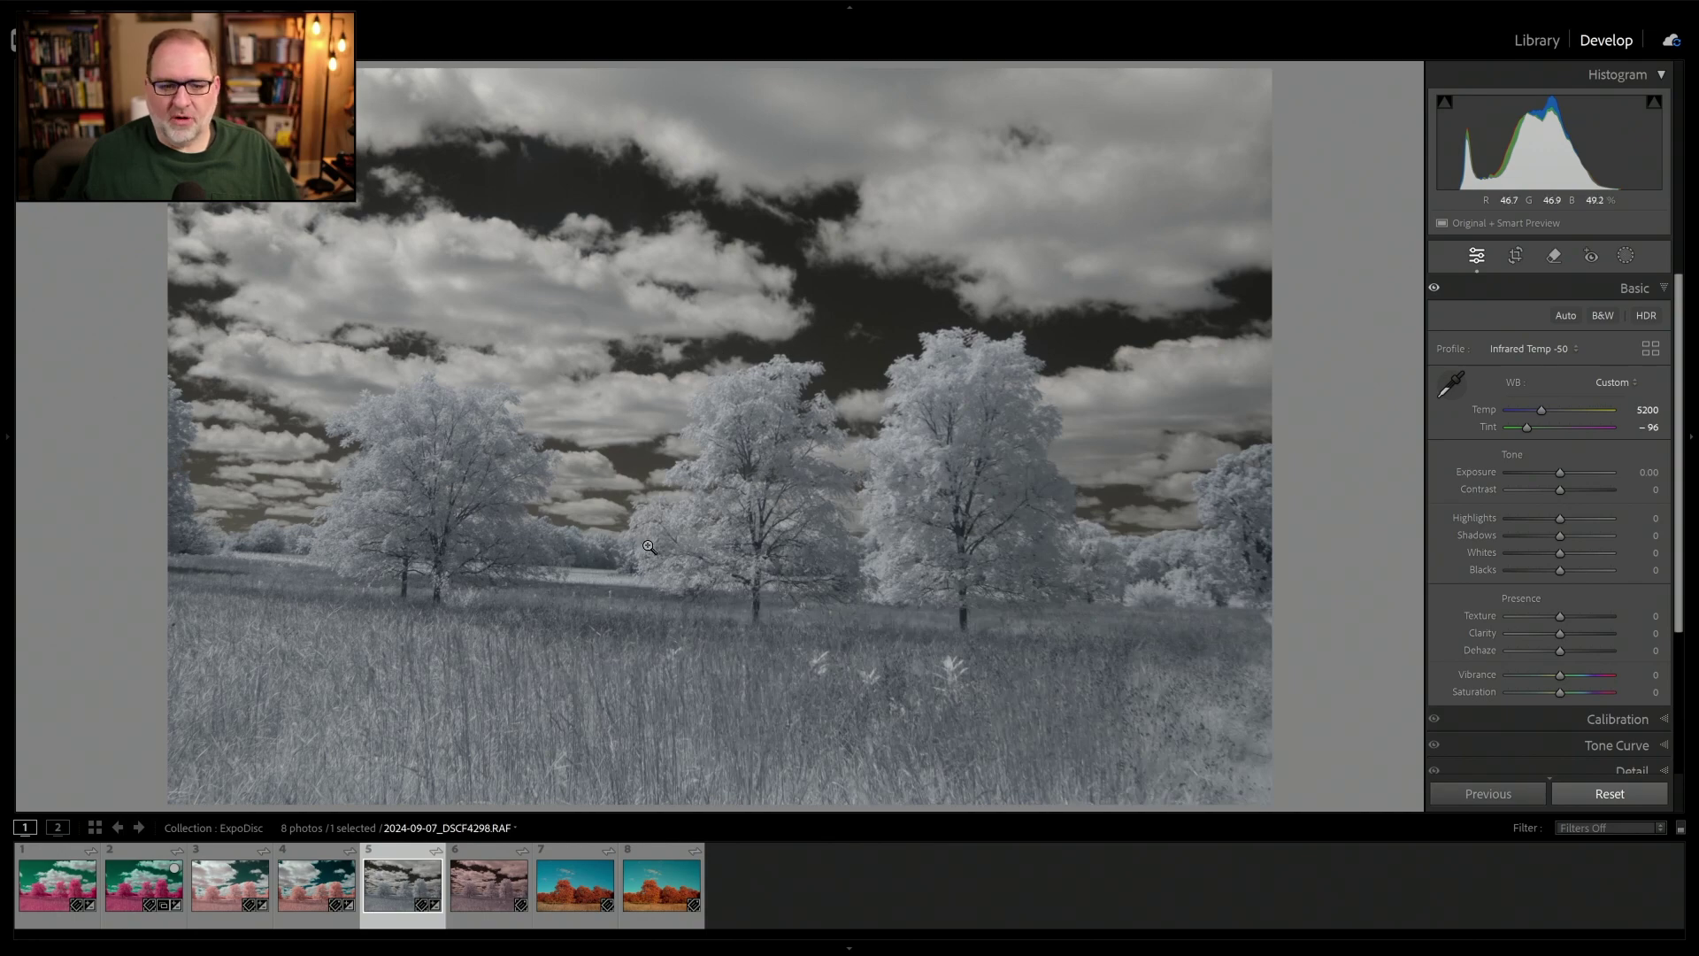
# Set the white balance of 2024-09-07_DSCF4297.JPG by sampling the cloud above the trees
pyautogui.click(482, 878)
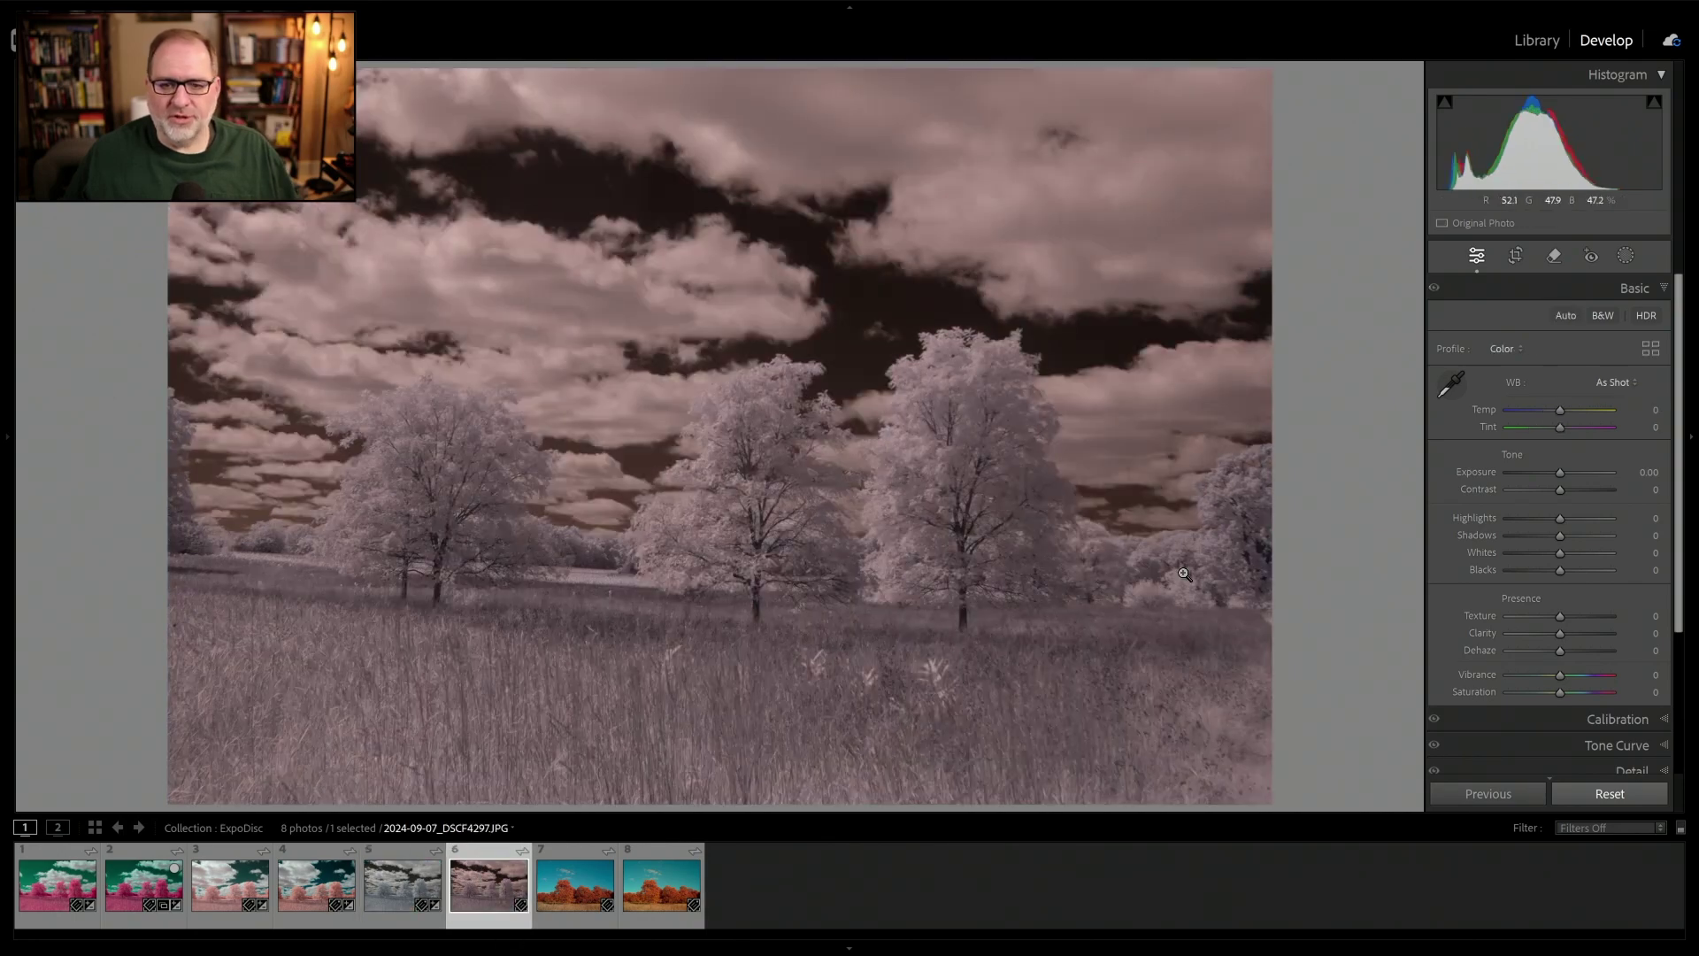
pyautogui.click(1452, 381)
pyautogui.click(643, 309)
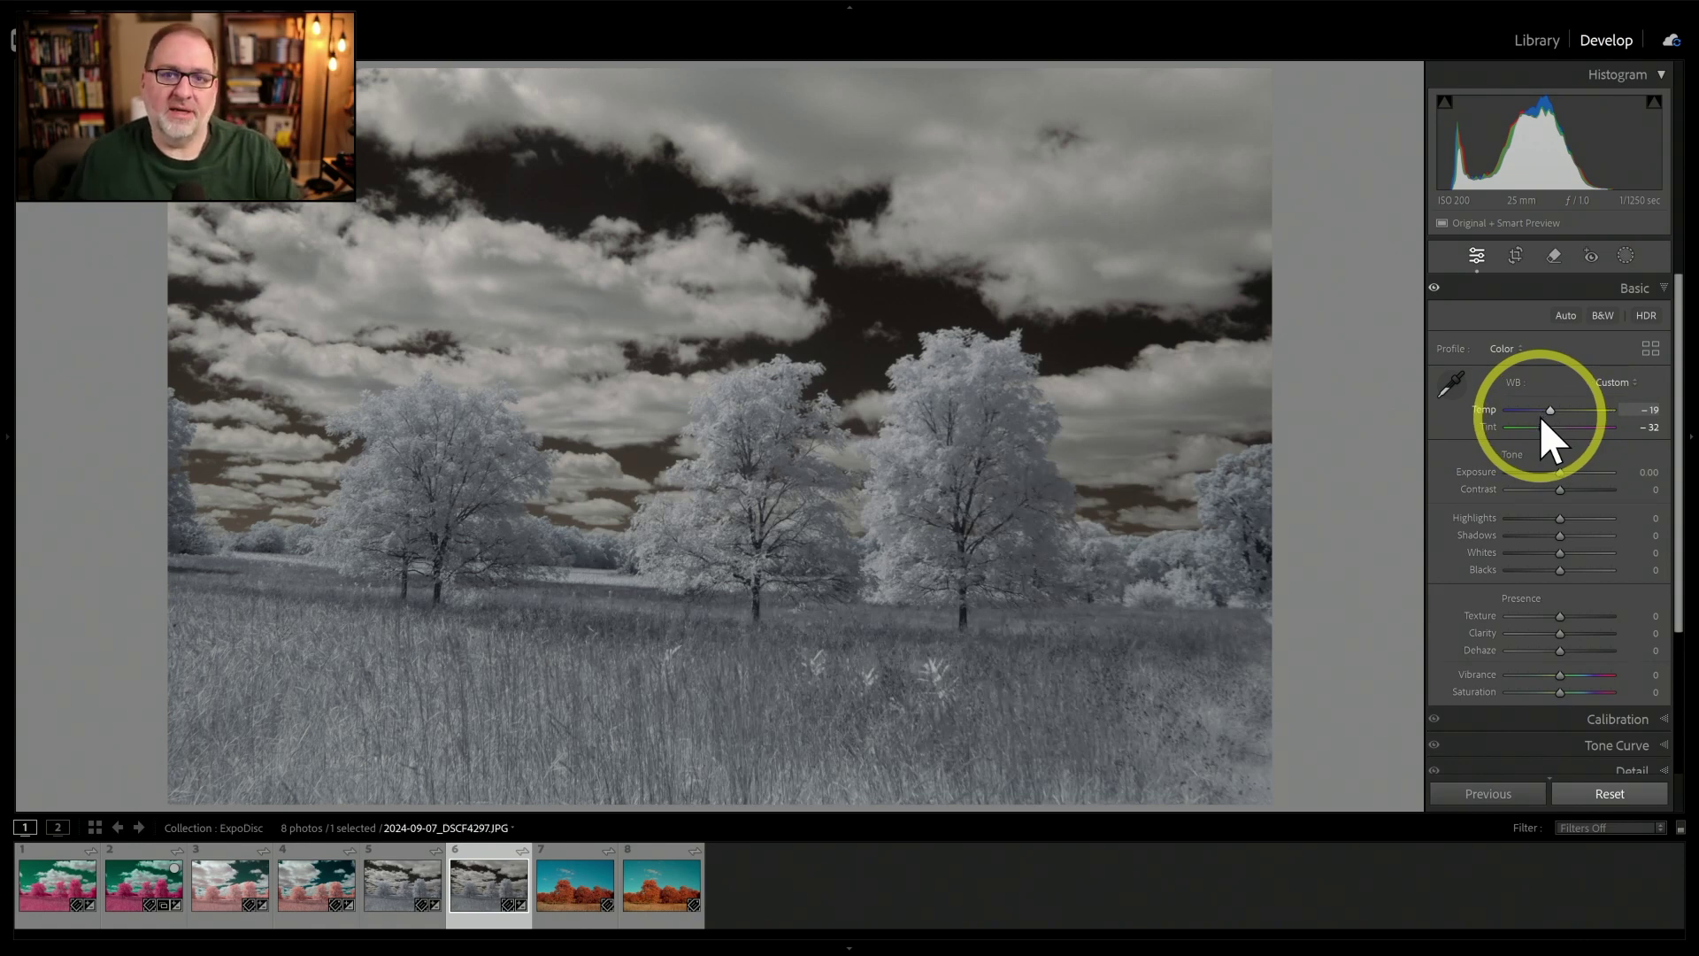
# Apply the X-T2 -50 Swap profile from the IR Color Swap -50 group to 2024-09-07_DSCF4298.RAF
pyautogui.click(417, 891)
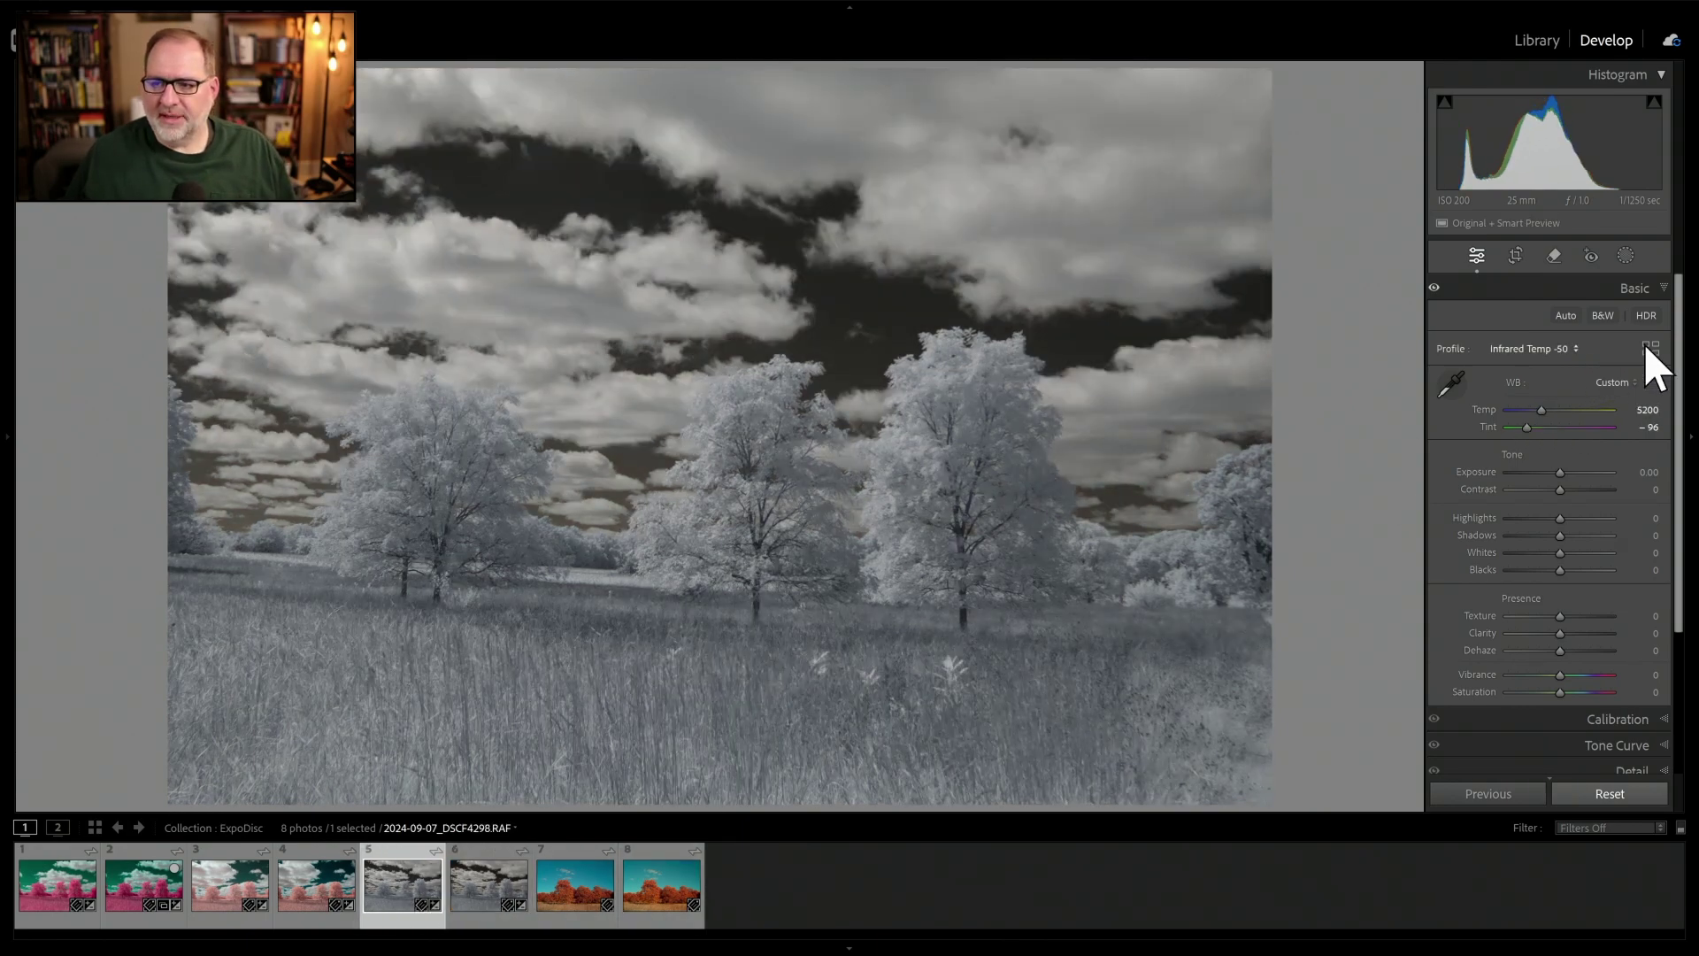
pyautogui.click(1651, 350)
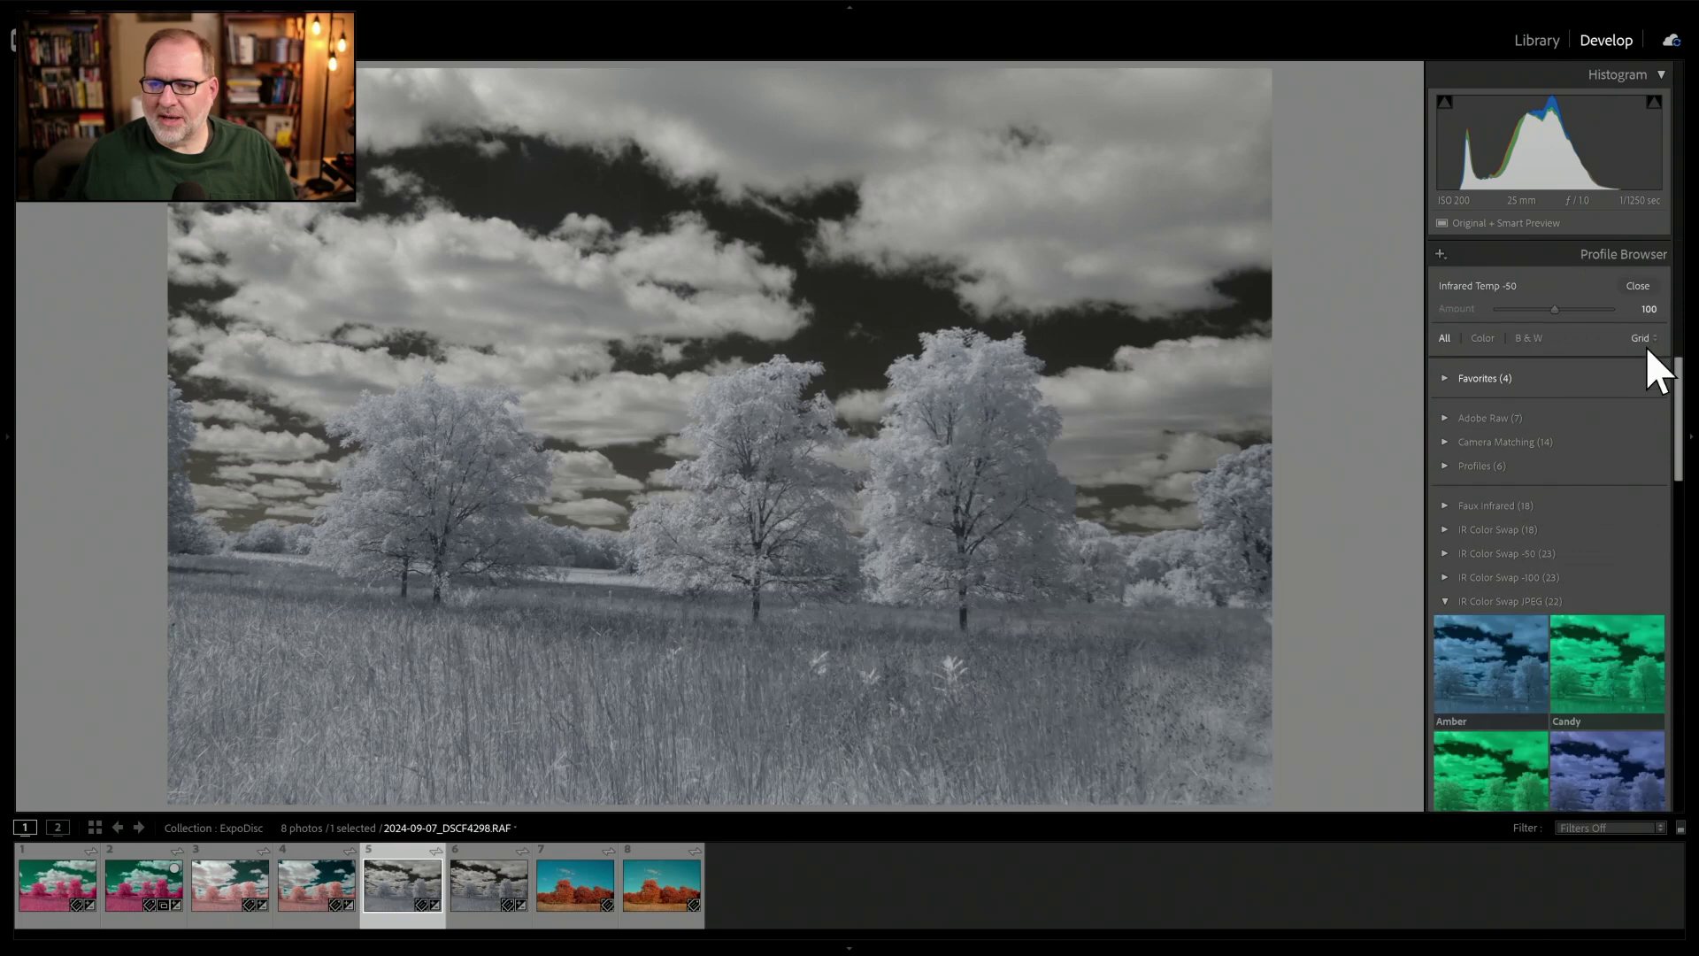
pyautogui.click(1528, 552)
pyautogui.moveTo(1687, 390); pyautogui.dragTo(1685, 588)
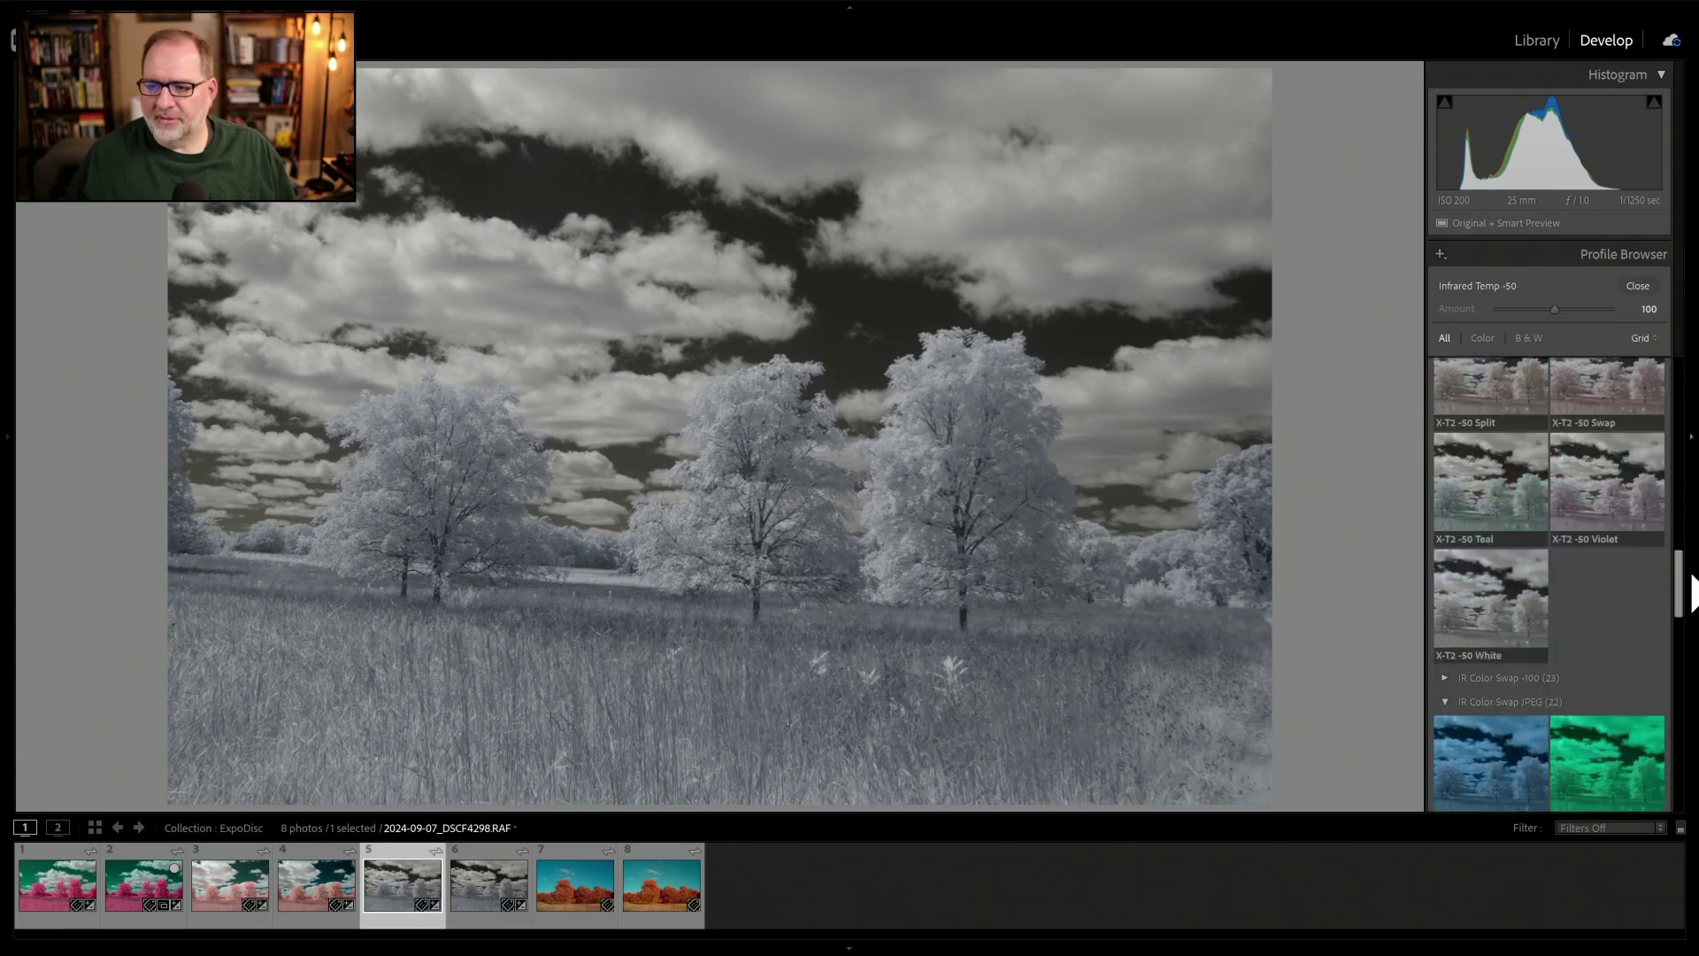
pyautogui.click(1645, 421)
pyautogui.click(1637, 287)
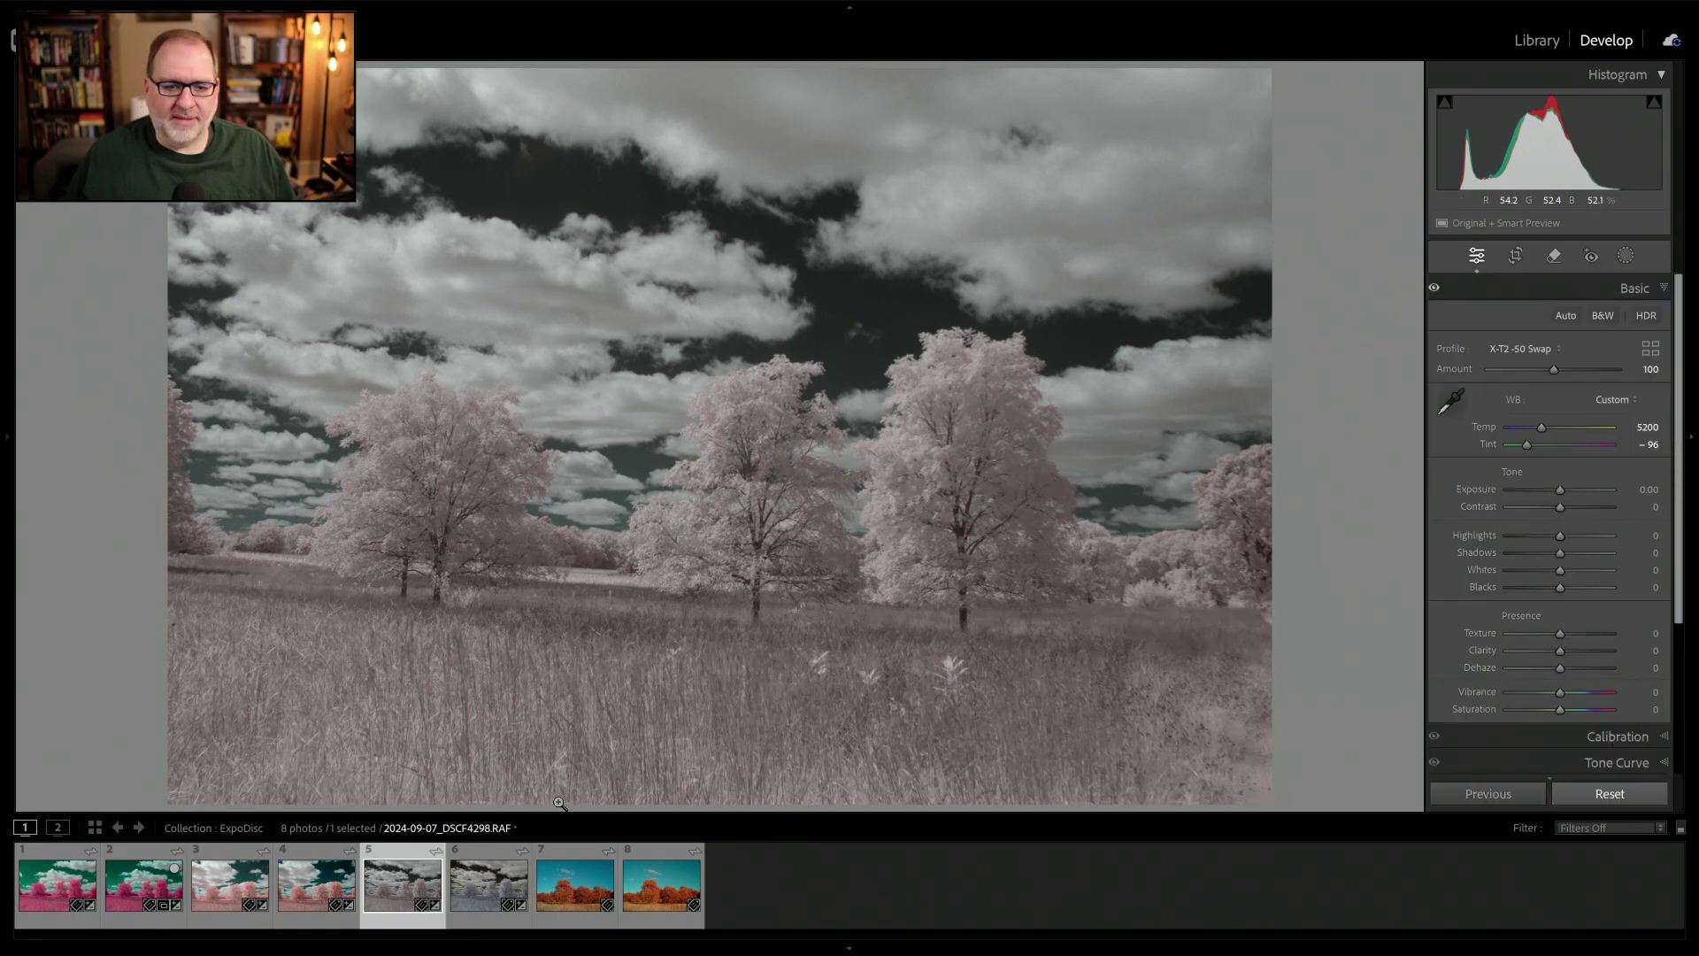
# Apply the Swap profile from the IR Color Swap JPEG group to 2024-09-07_DSCF4297.JPG and compare it side by side with the raw photo
pyautogui.click(487, 895)
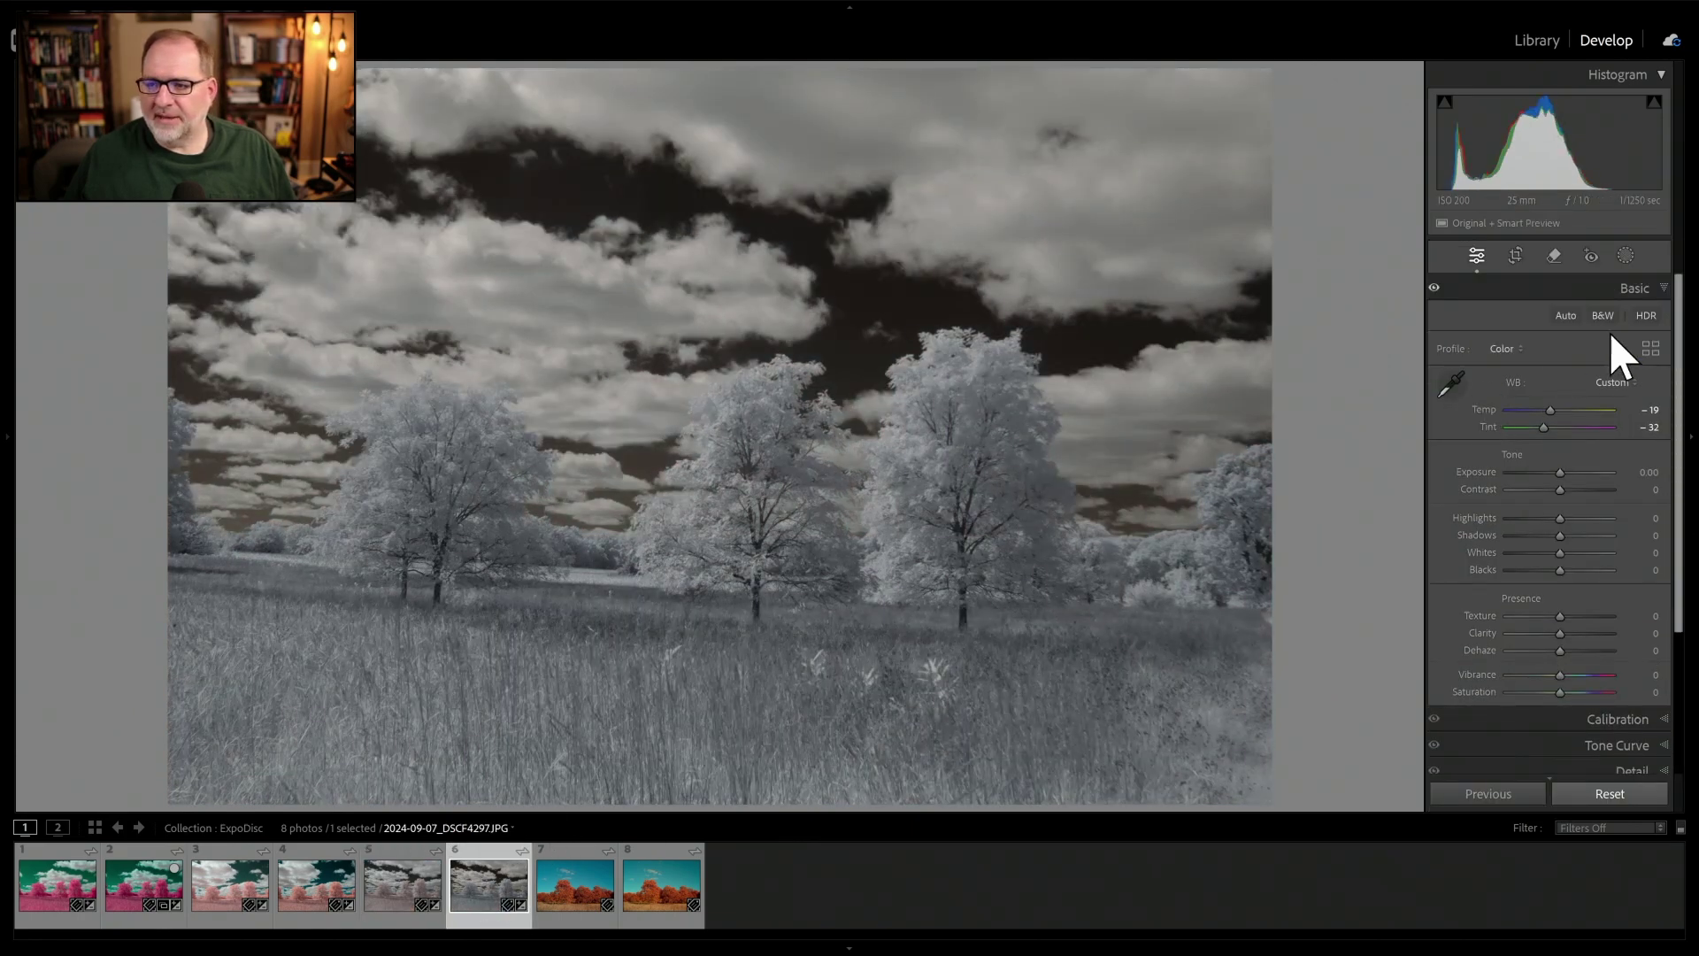
pyautogui.click(1649, 347)
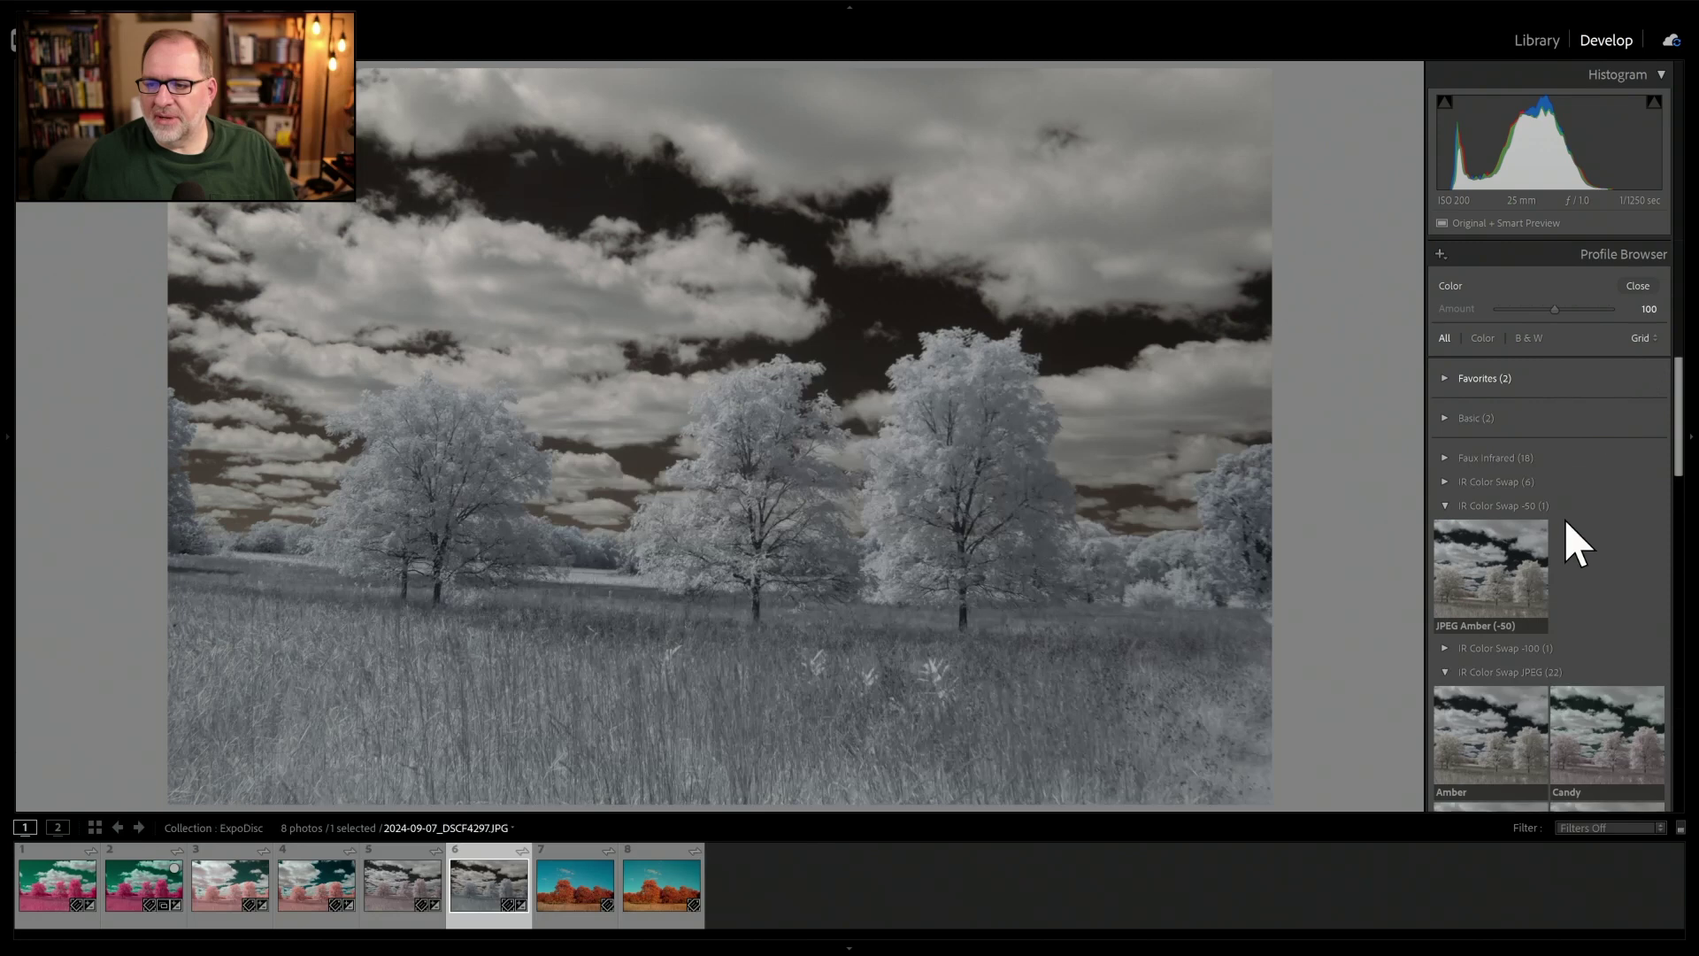
pyautogui.scroll(-2, 1684, 443)
pyautogui.moveTo(1686, 442); pyautogui.dragTo(1684, 676)
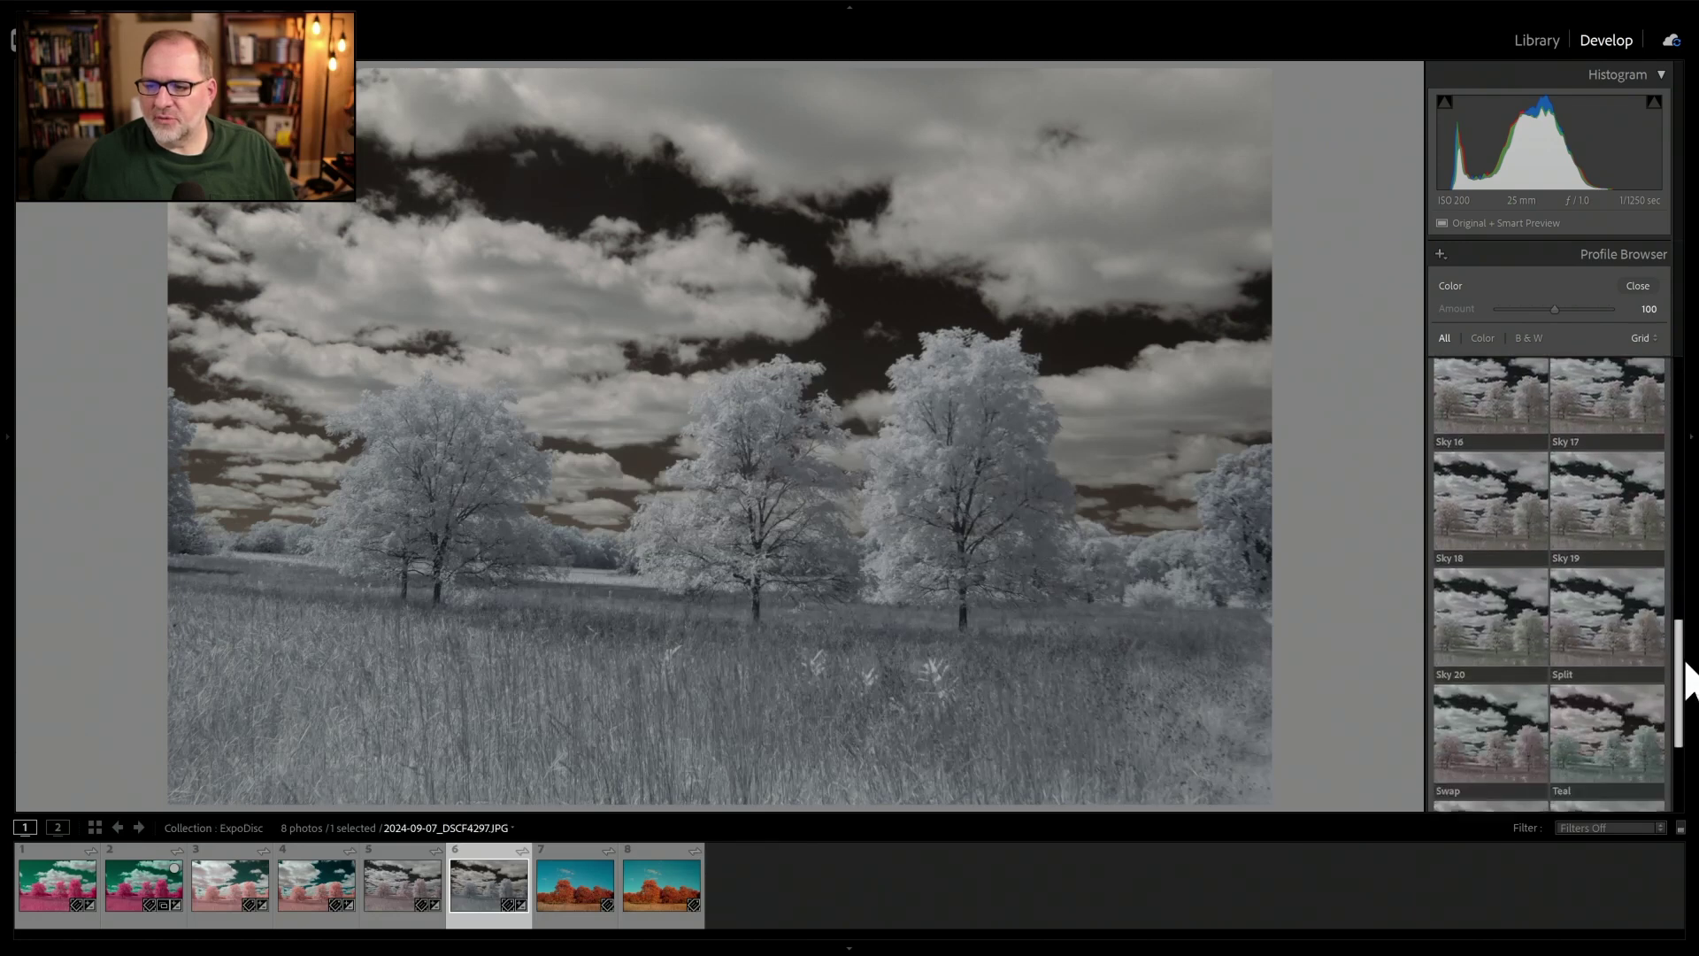
pyautogui.press('c')
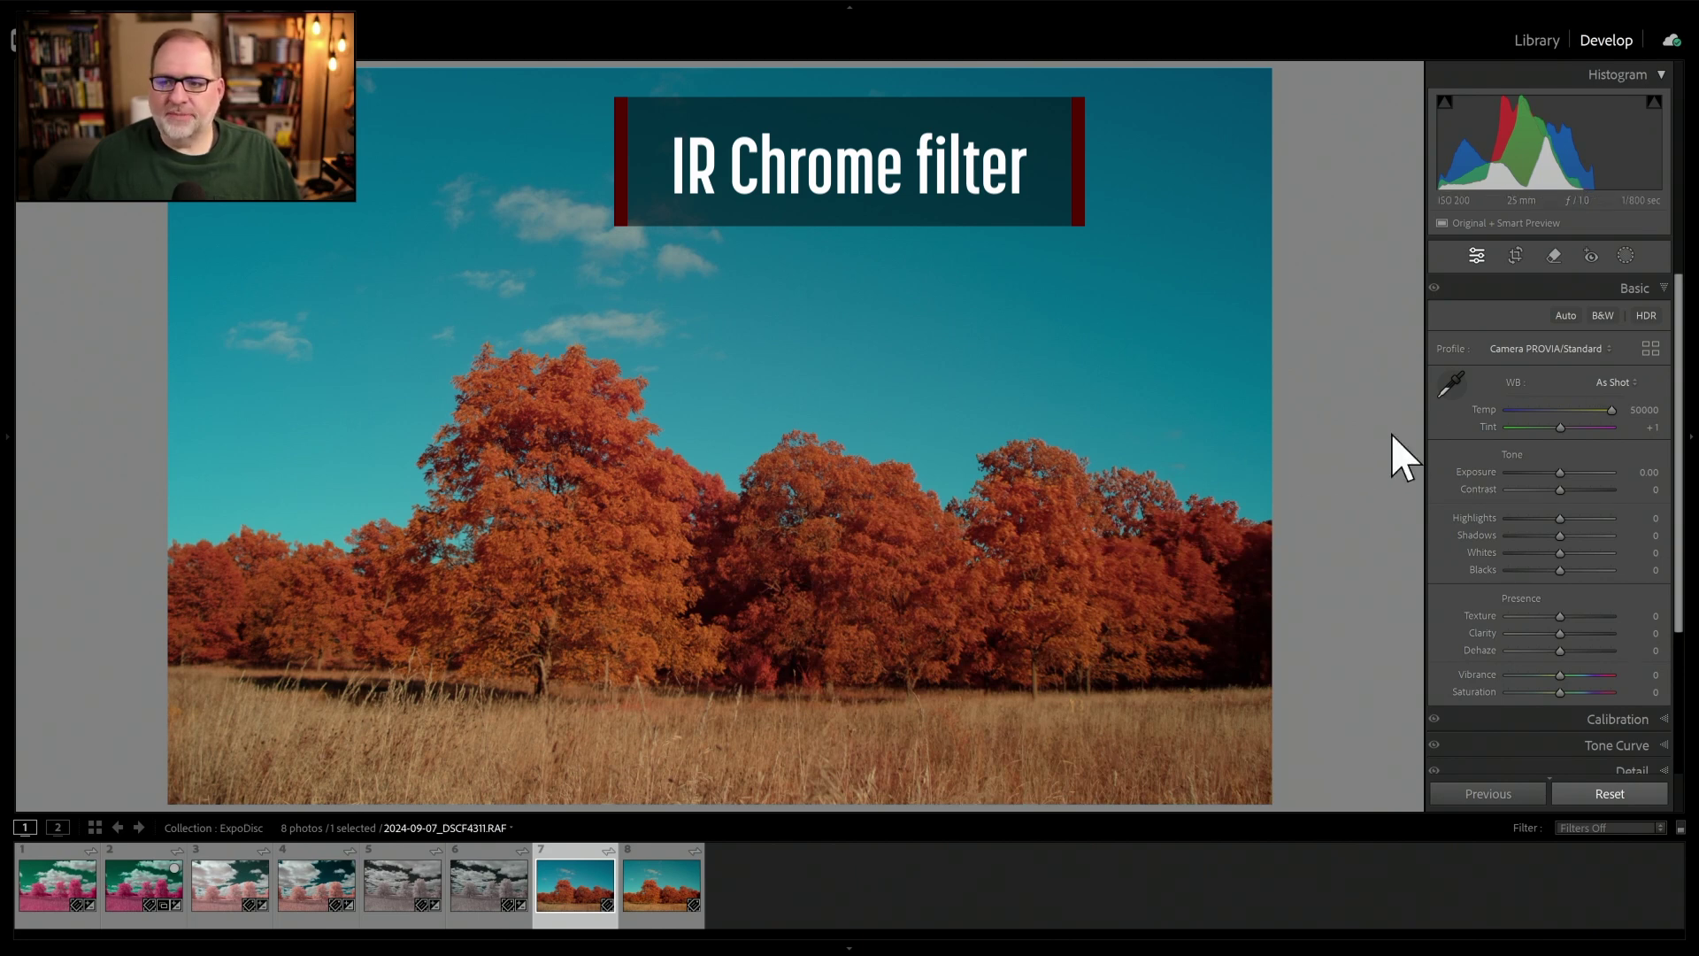
# Try setting the white balance of 2024-09-07_DSCF4311.RAF by sampling the small cloud under the Camera PROVIA/Standard profile
pyautogui.click(1451, 386)
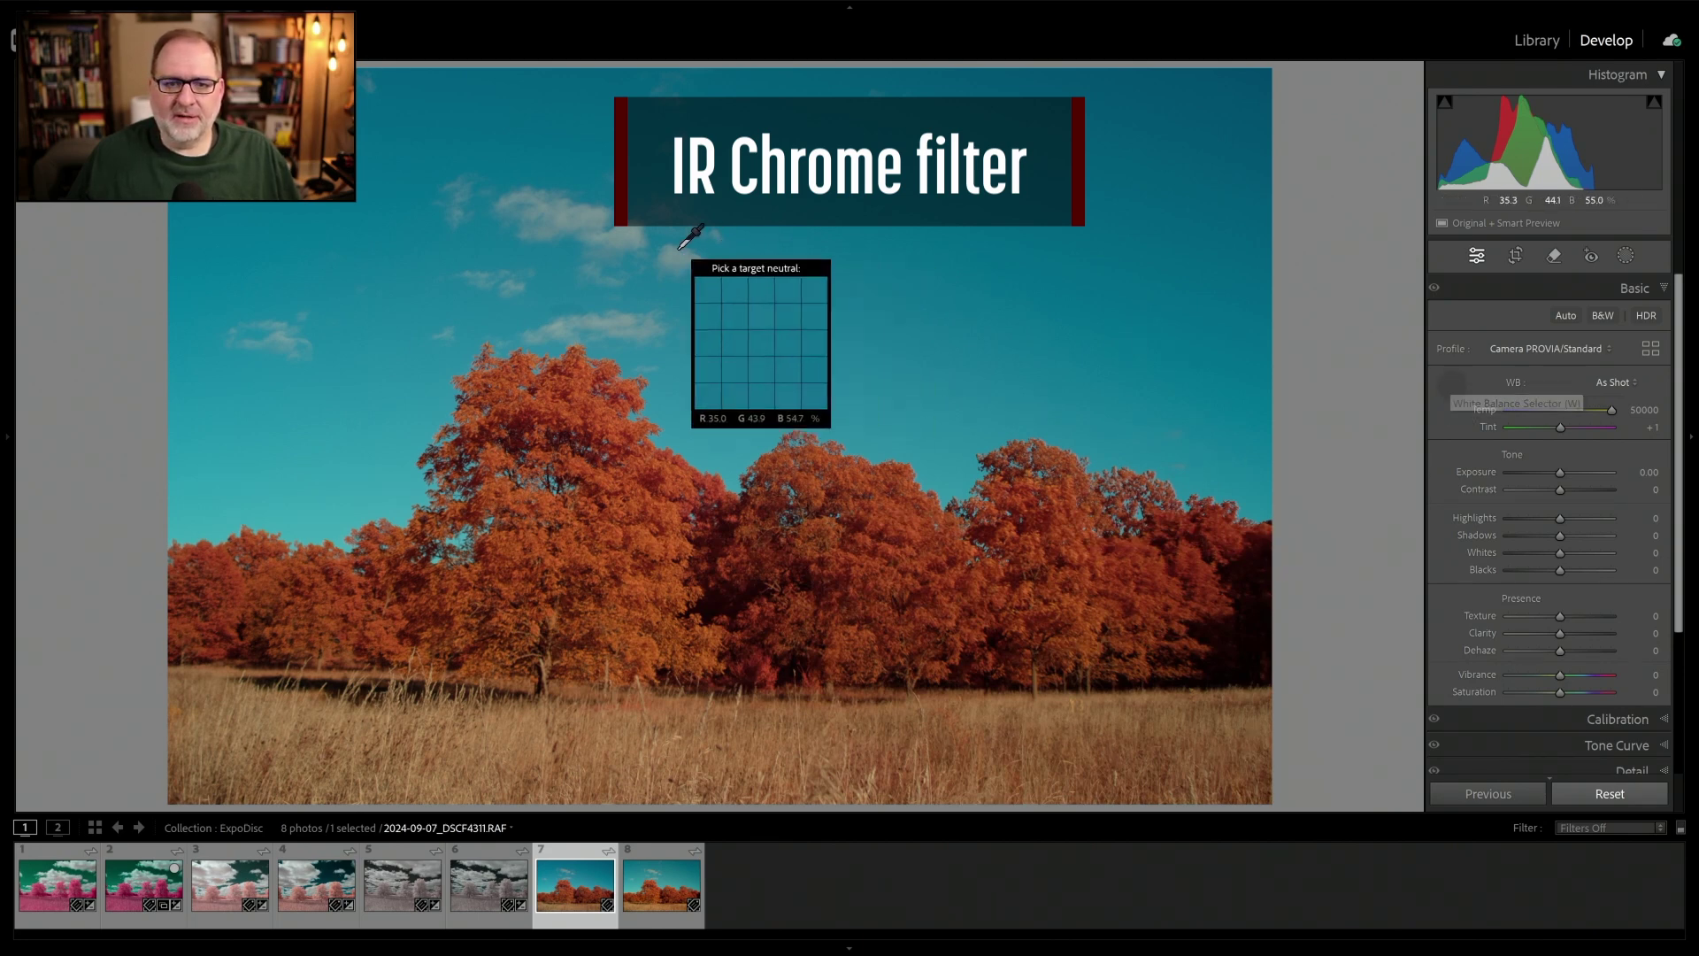
pyautogui.click(634, 240)
pyautogui.click(1624, 411)
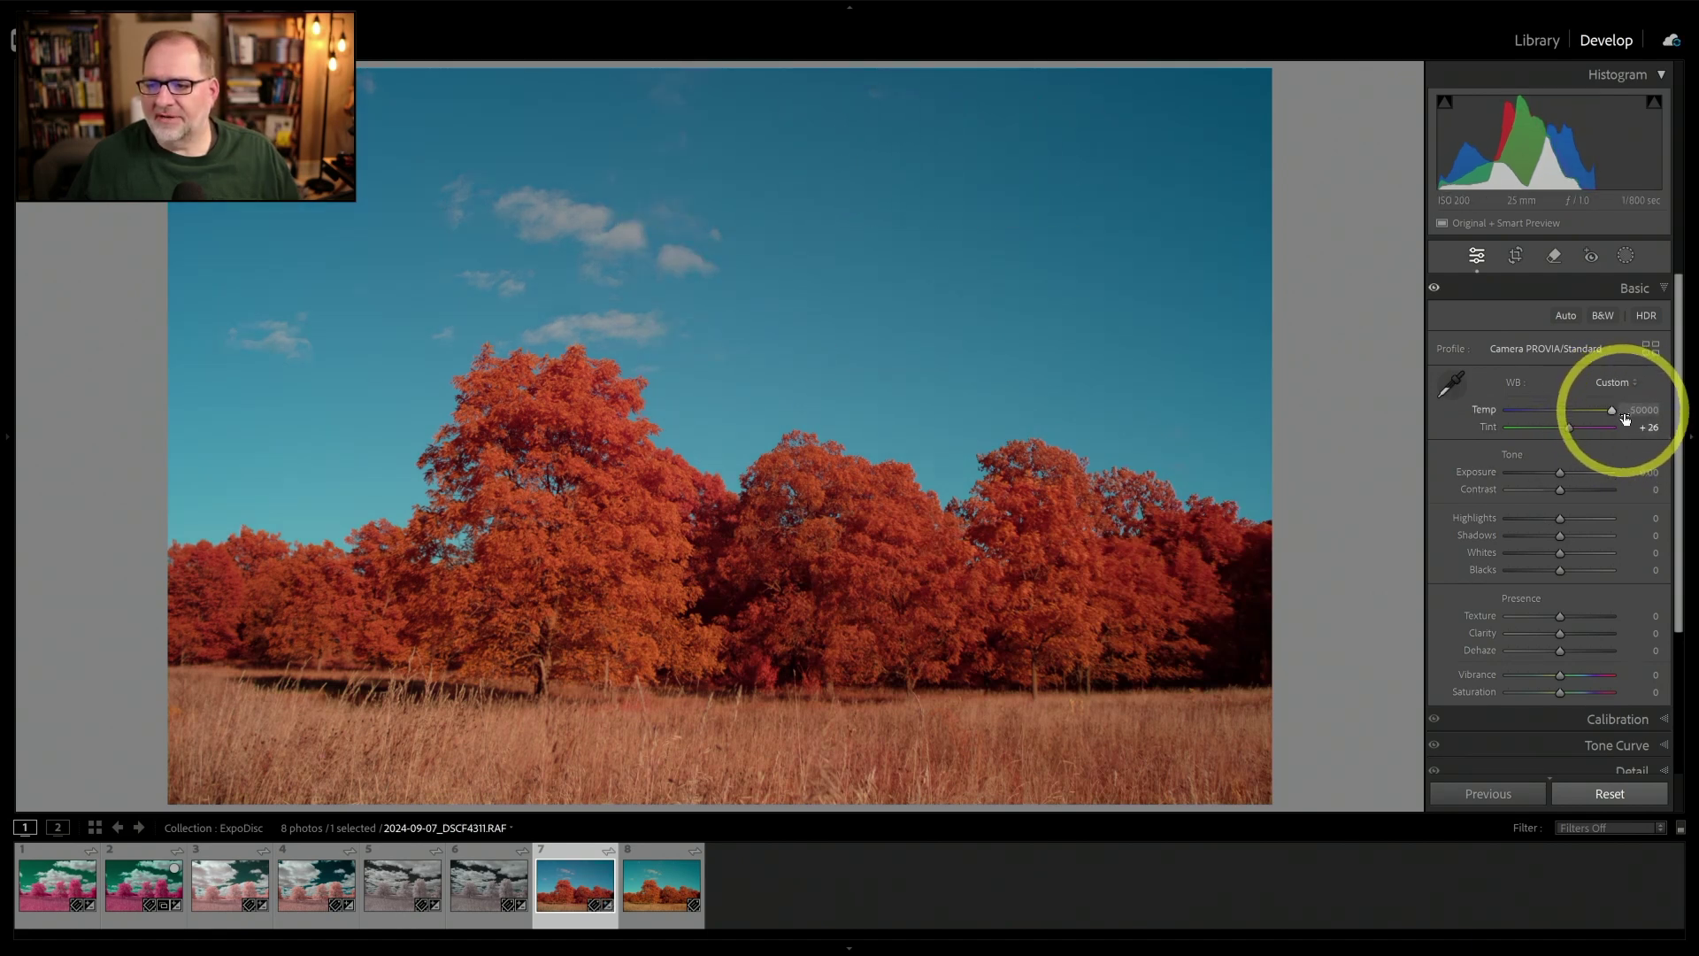
# Apply the Chrome profile to the IR Chrome raw photo and set its white balance by sampling the small cloud
pyautogui.click(1585, 350)
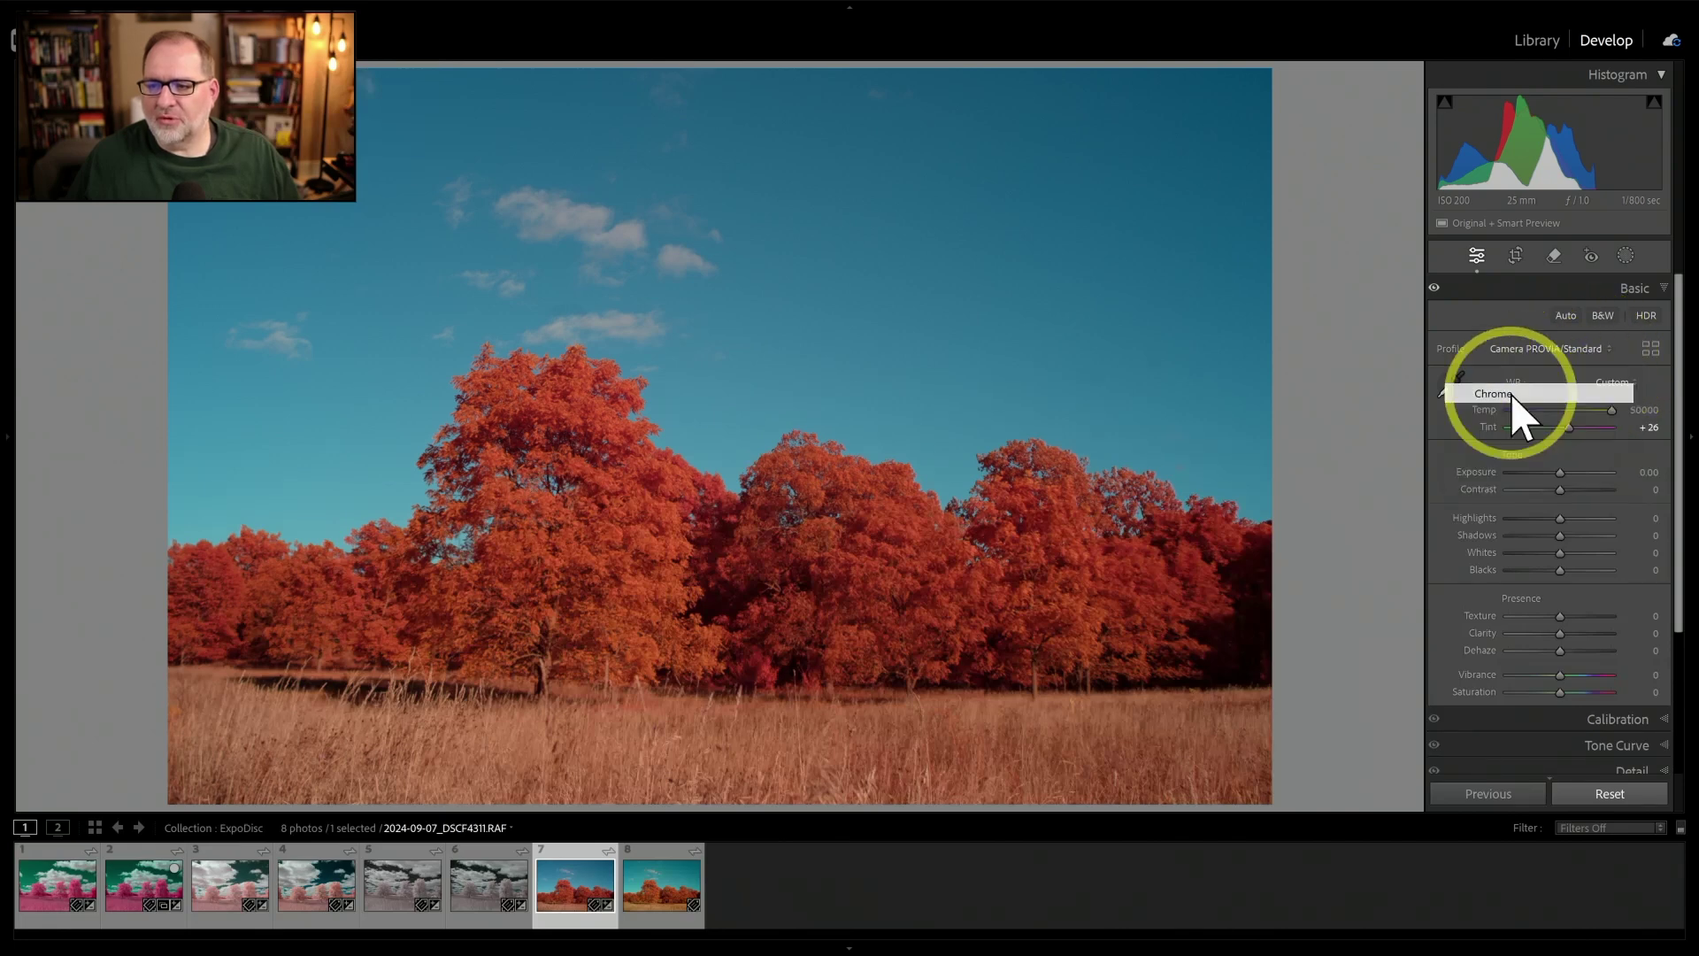
pyautogui.click(1512, 392)
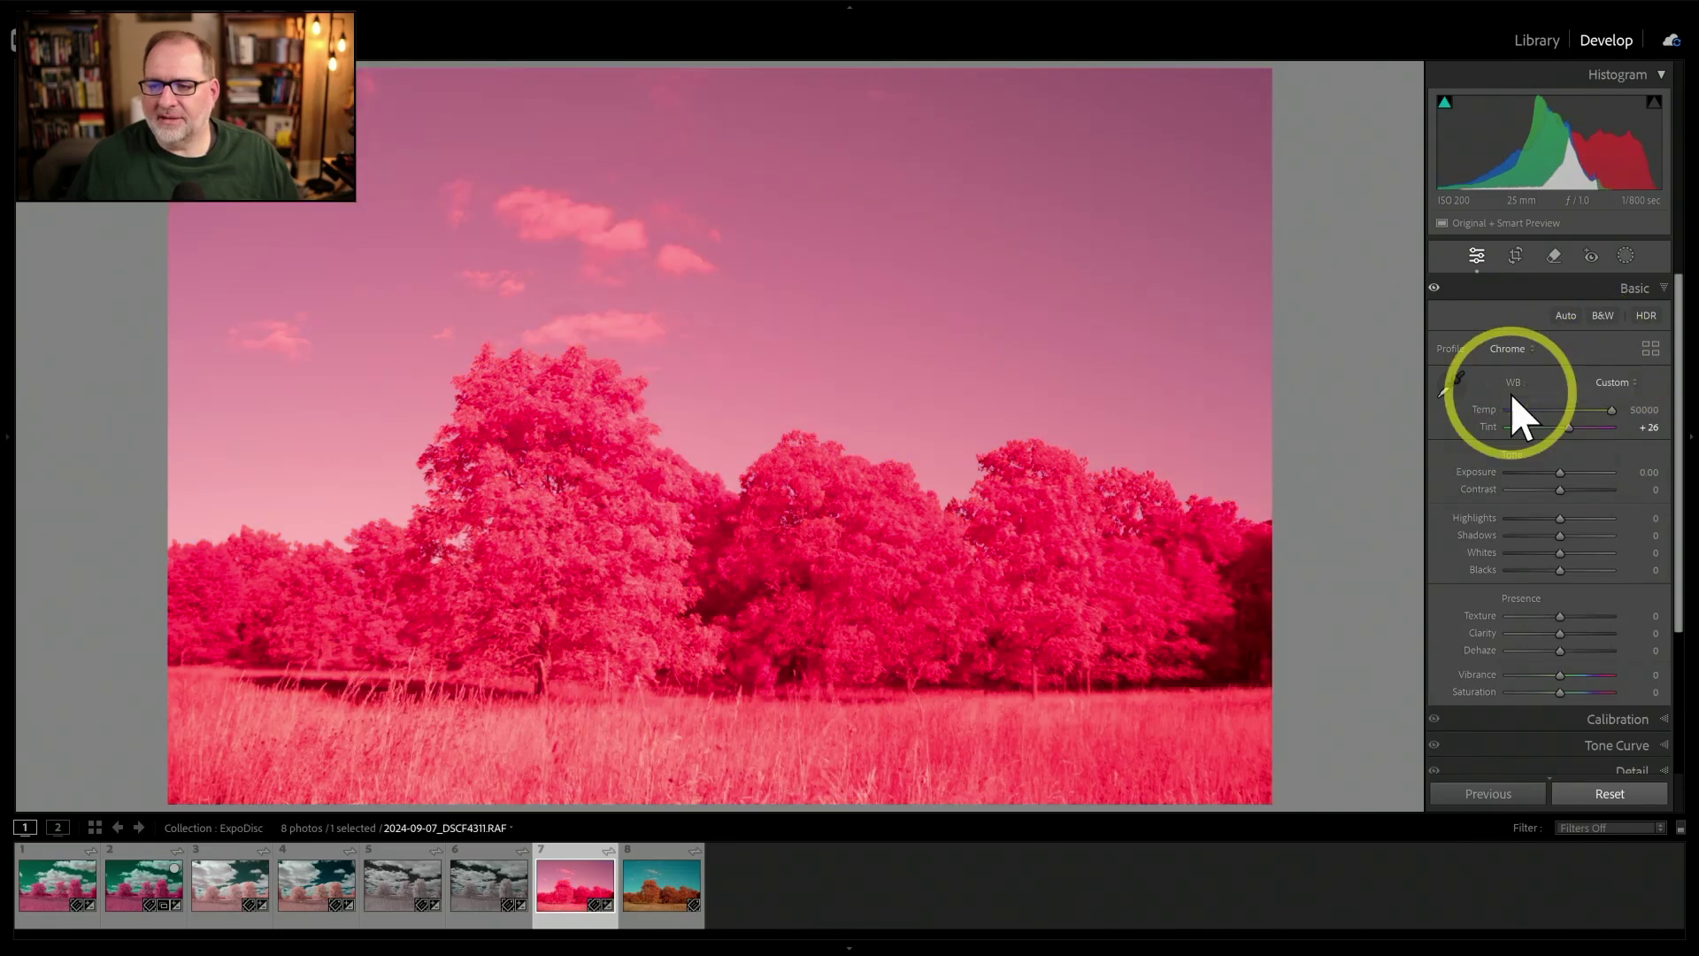
pyautogui.click(1453, 381)
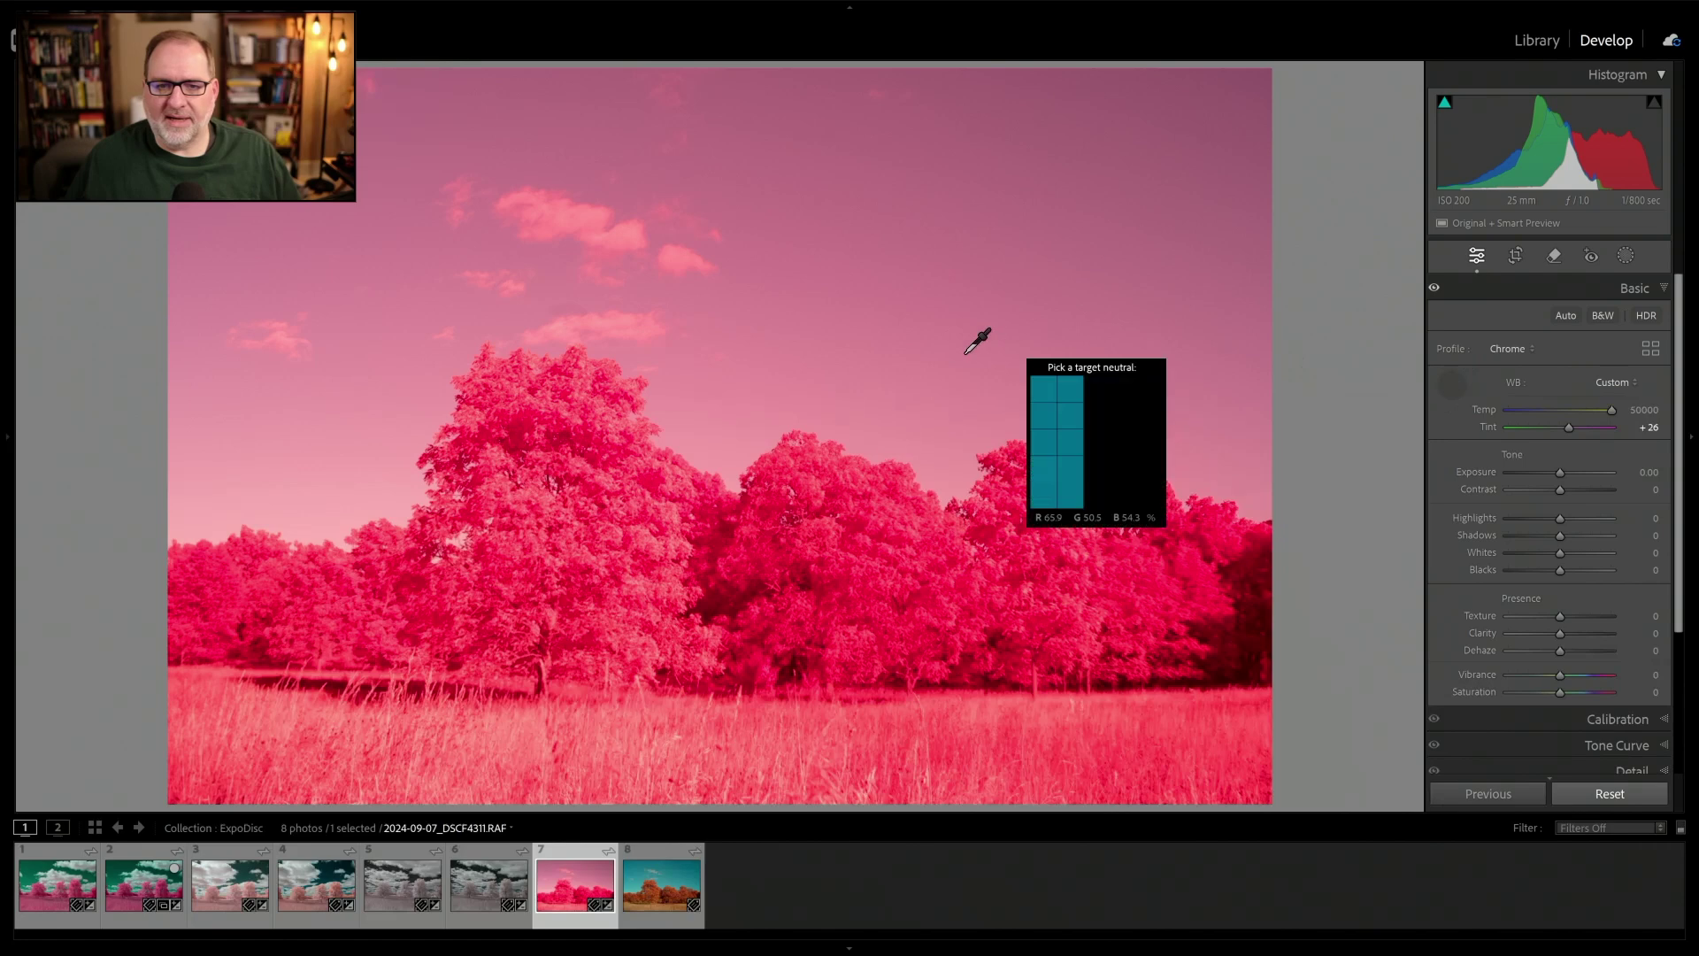
pyautogui.click(618, 237)
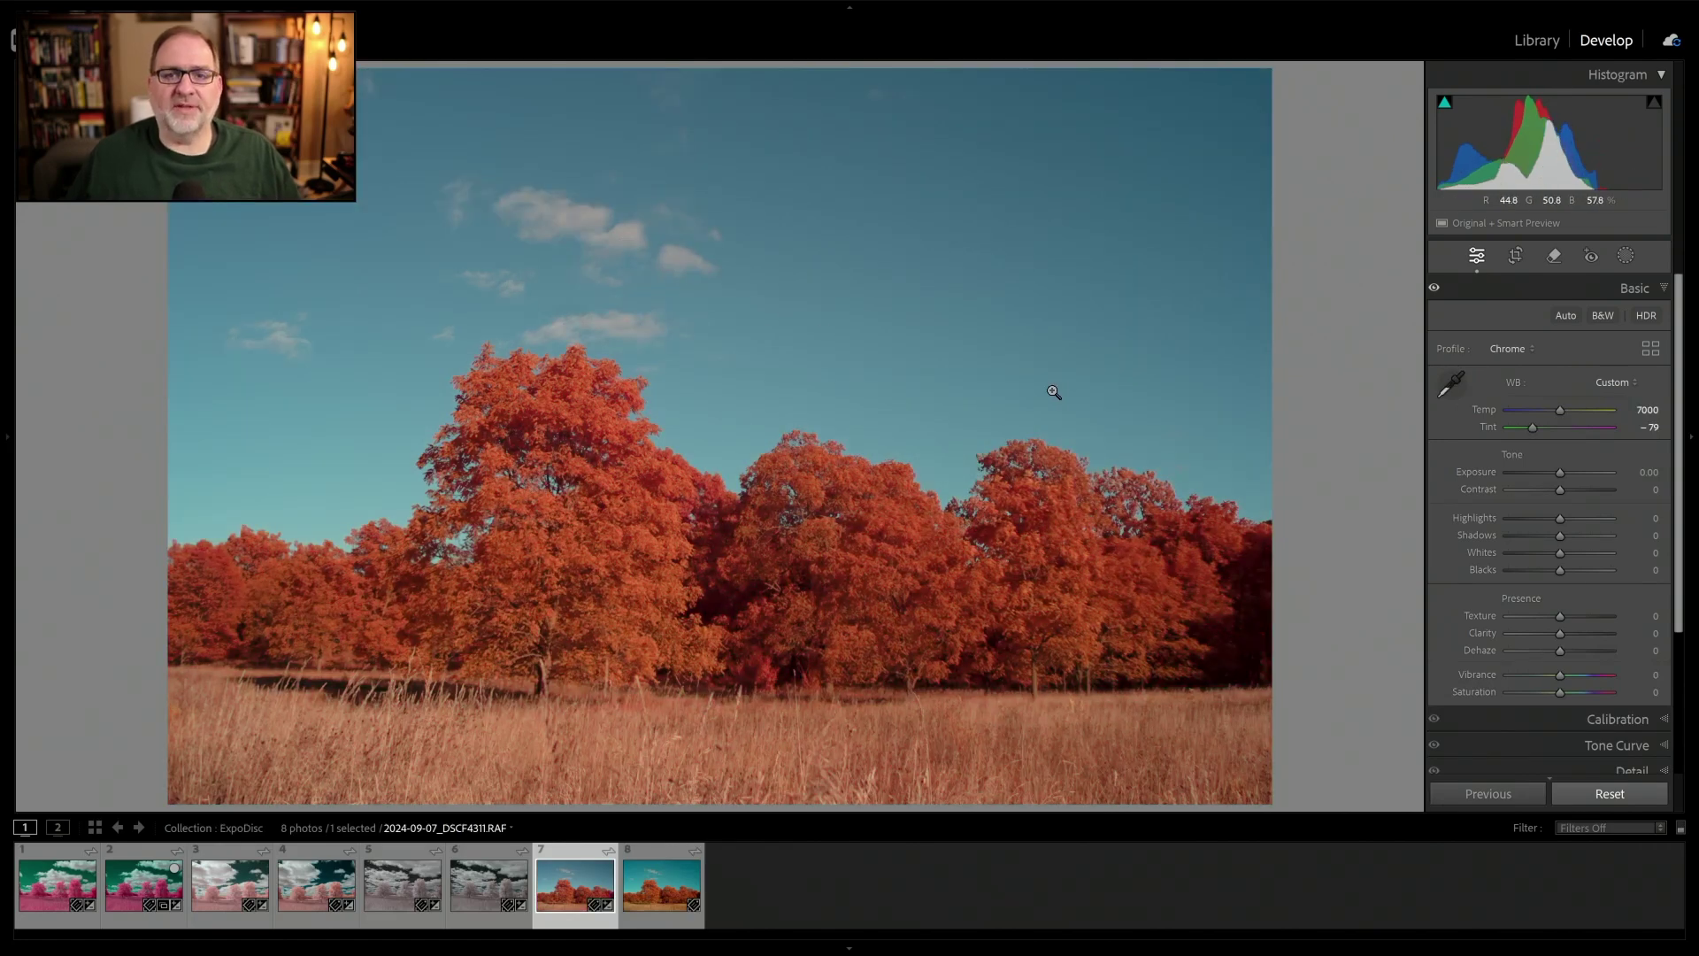
# Set the white balance of 2024-09-07_DSCF4312.JPG by sampling the small cloud and compare it side by side with the IR Chrome raw photo
pyautogui.press('Right')
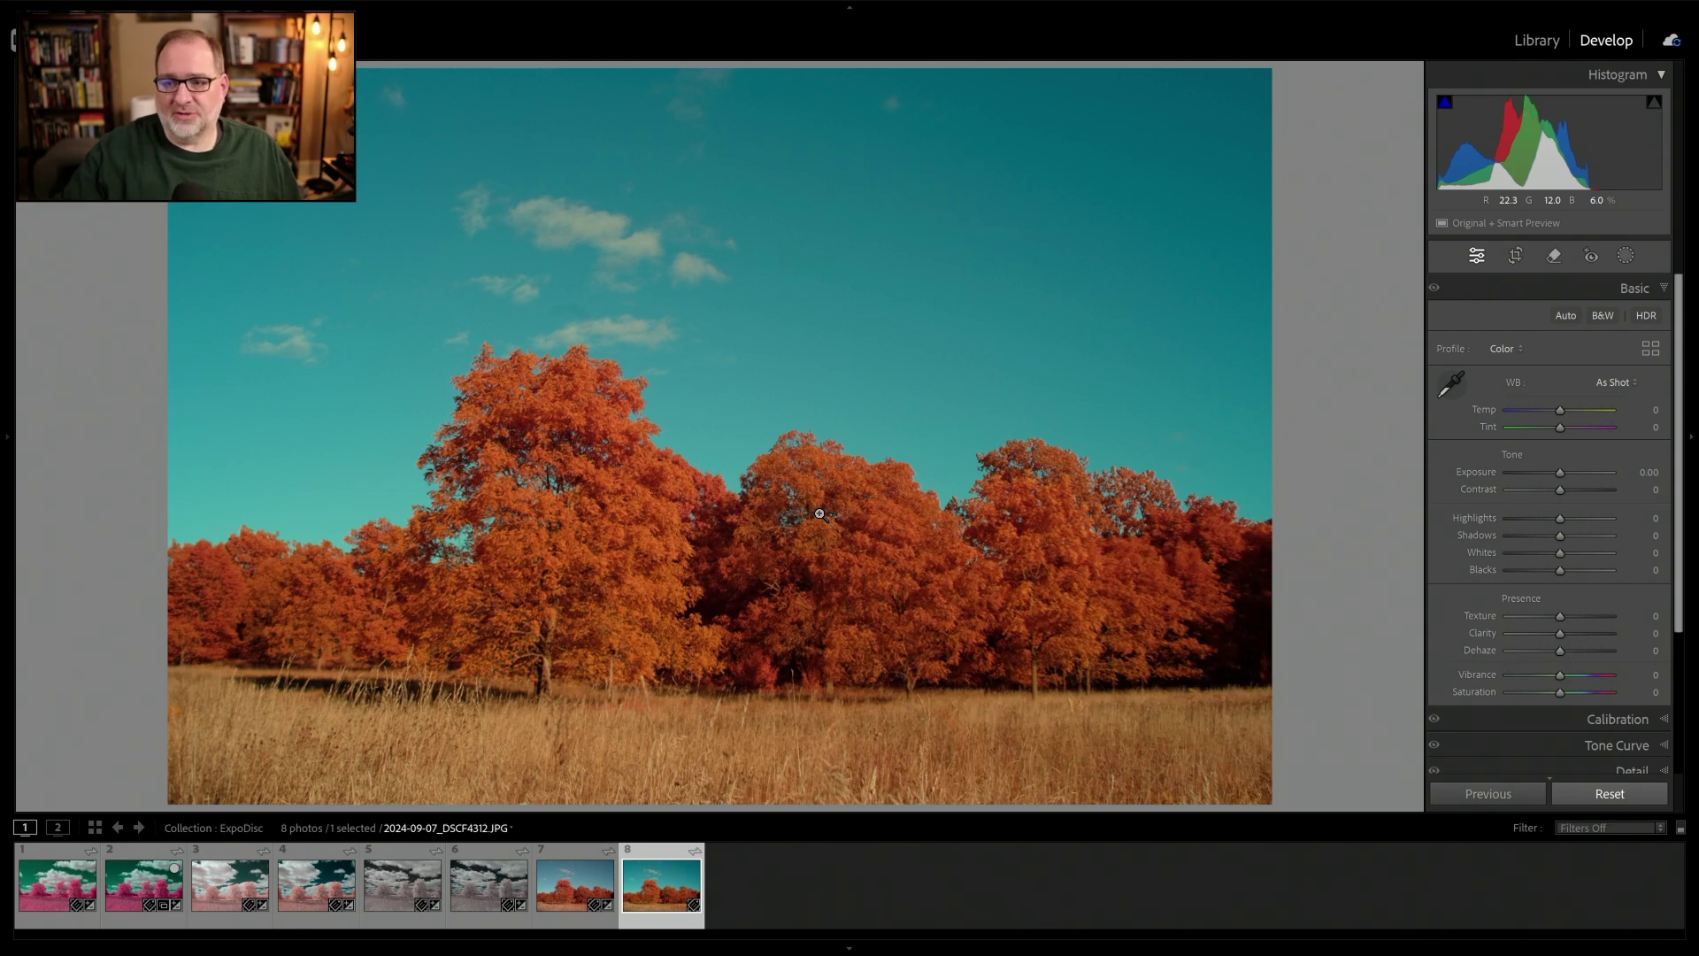
pyautogui.click(1451, 379)
pyautogui.click(641, 248)
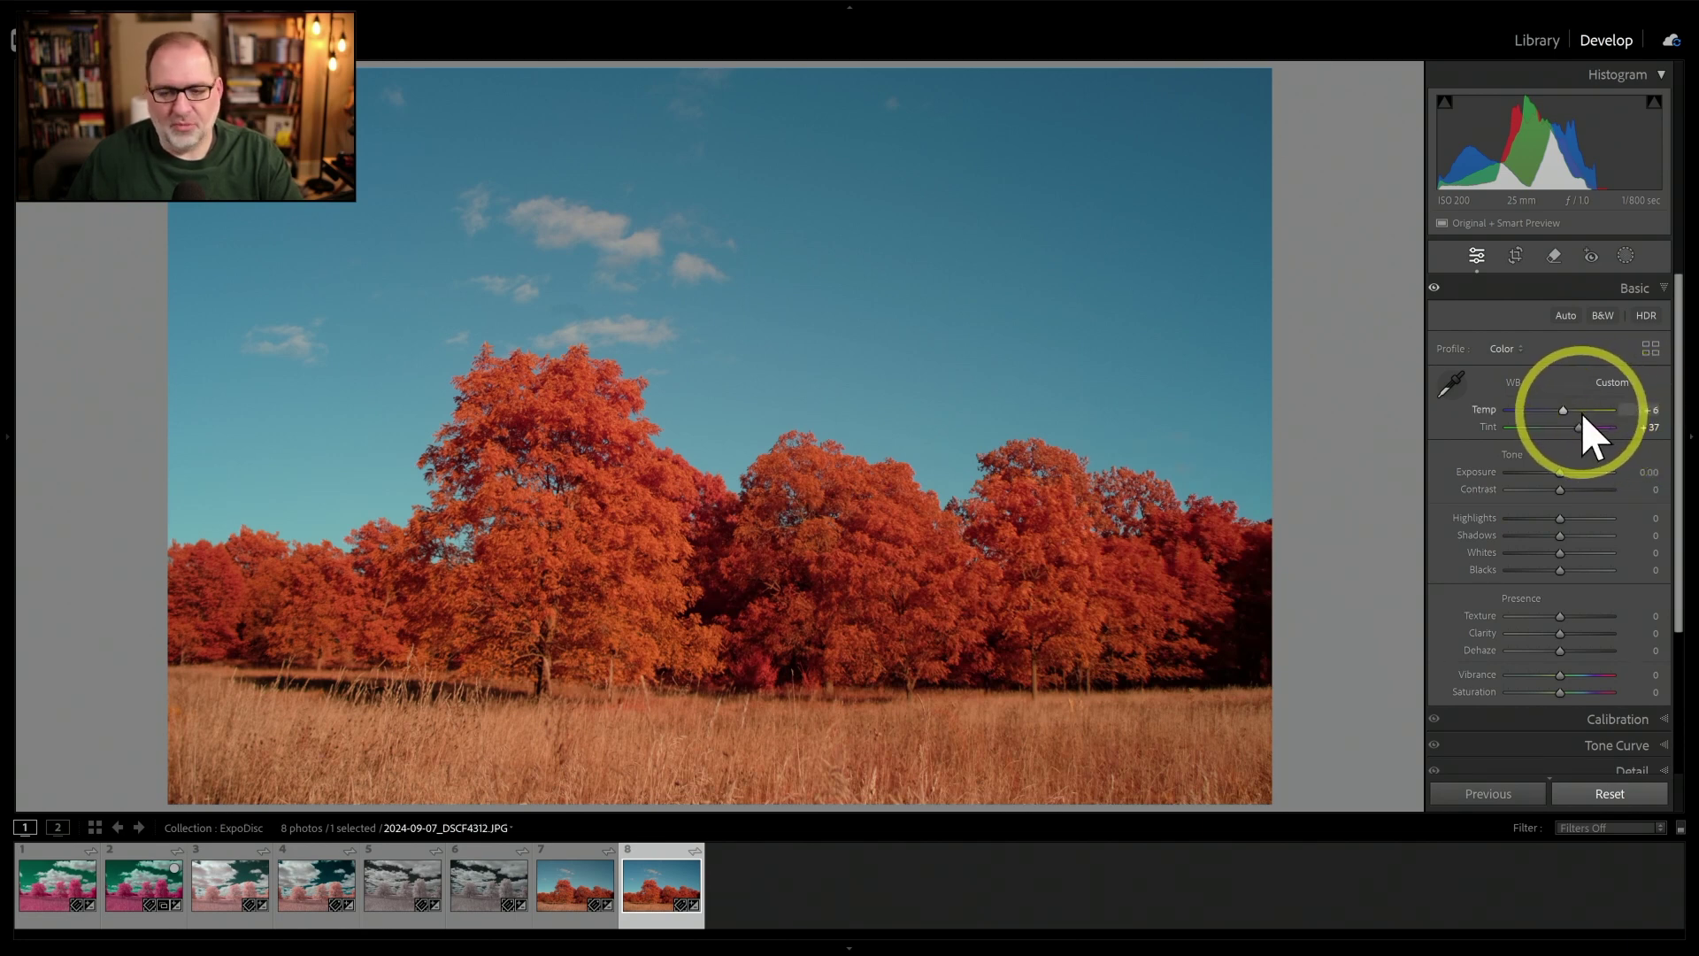
pyautogui.click(574, 877)
pyautogui.press('c')
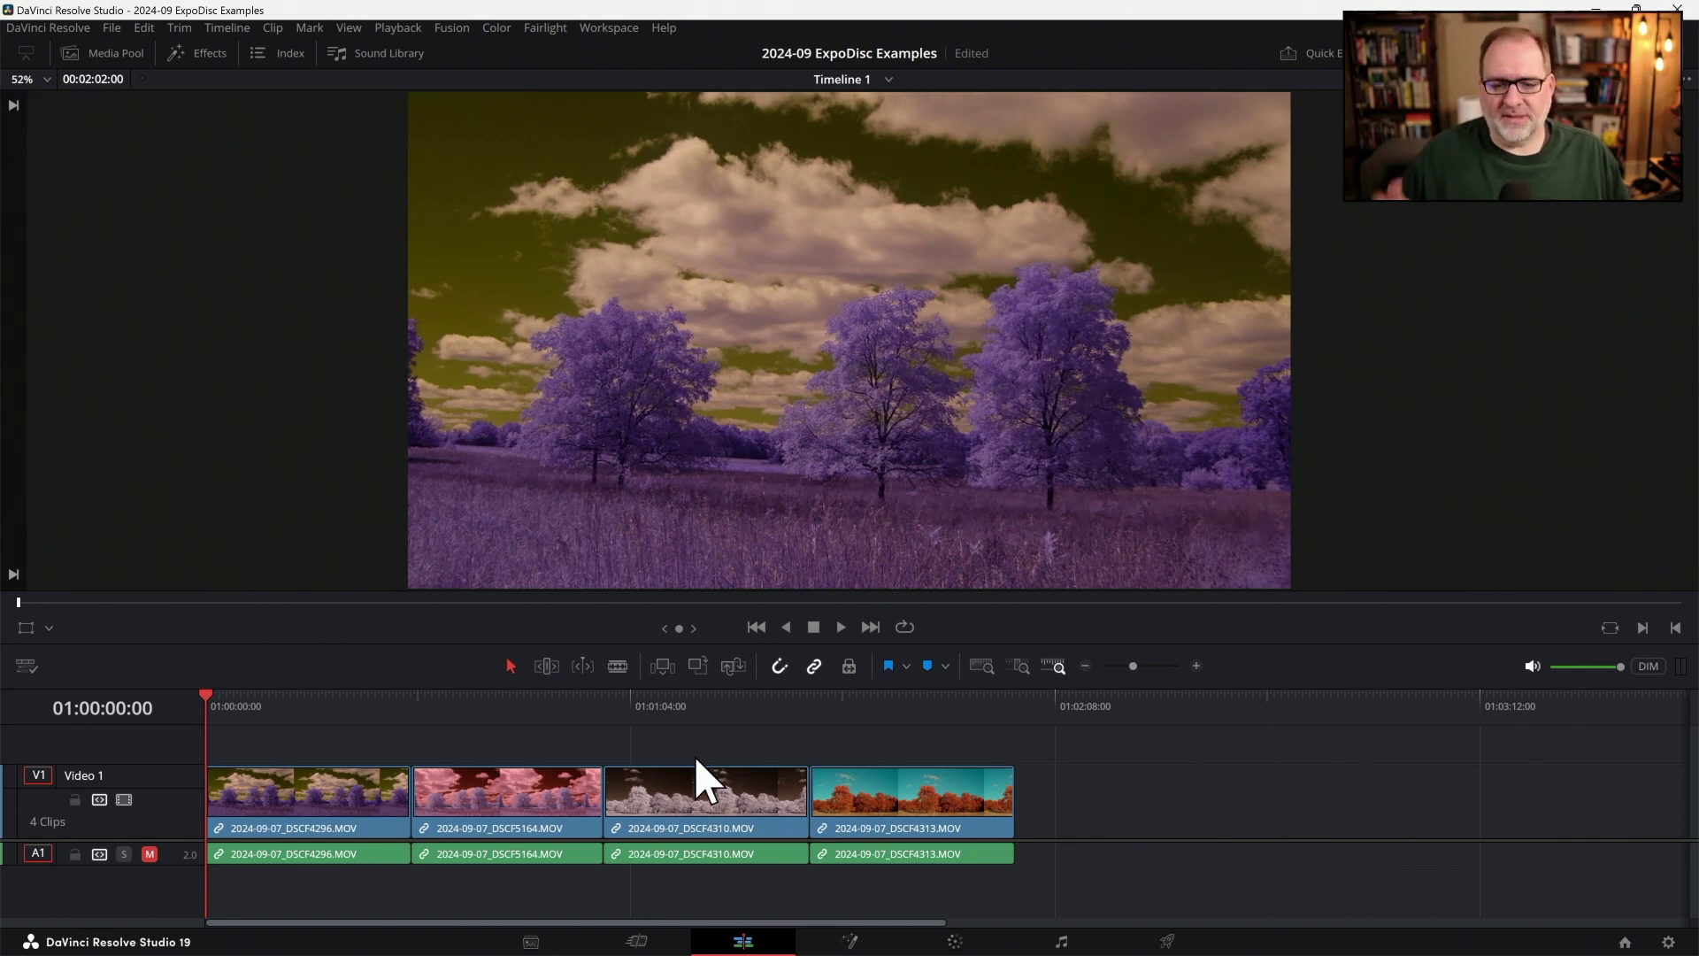
# White-balance the 550 nm clip 2024-09-07_DSCF4296.MOV by sampling the large cloud and raise its master gain to 1.34 for colour grading
pyautogui.click(955, 942)
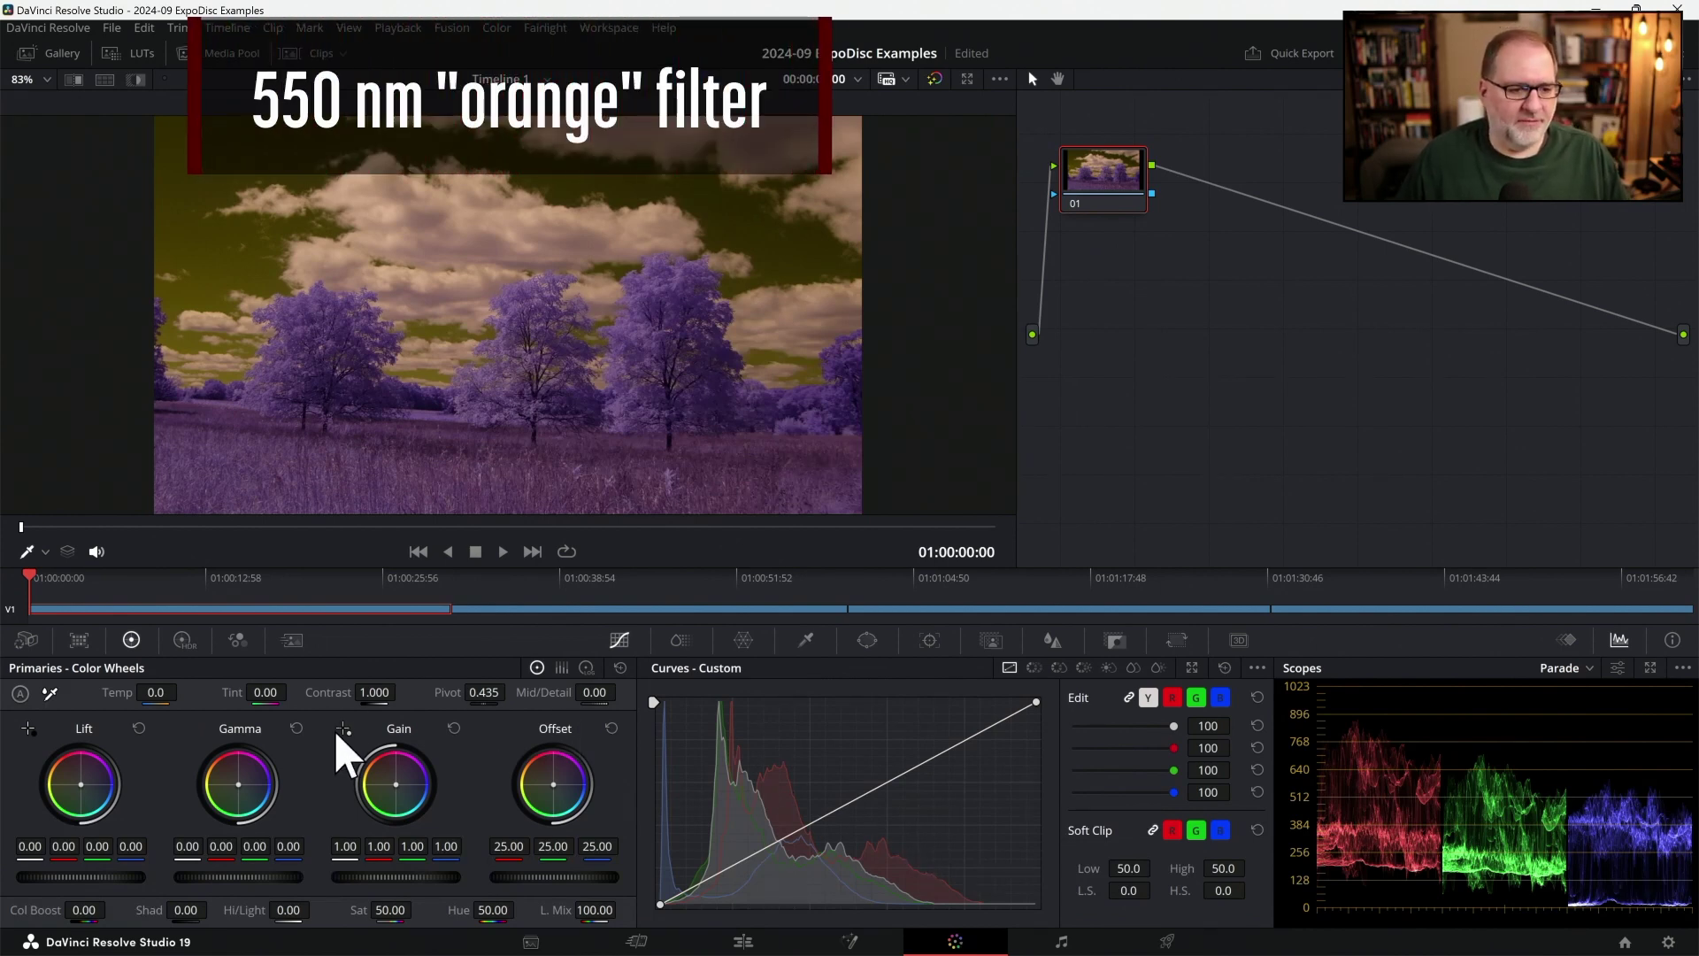
pyautogui.click(51, 694)
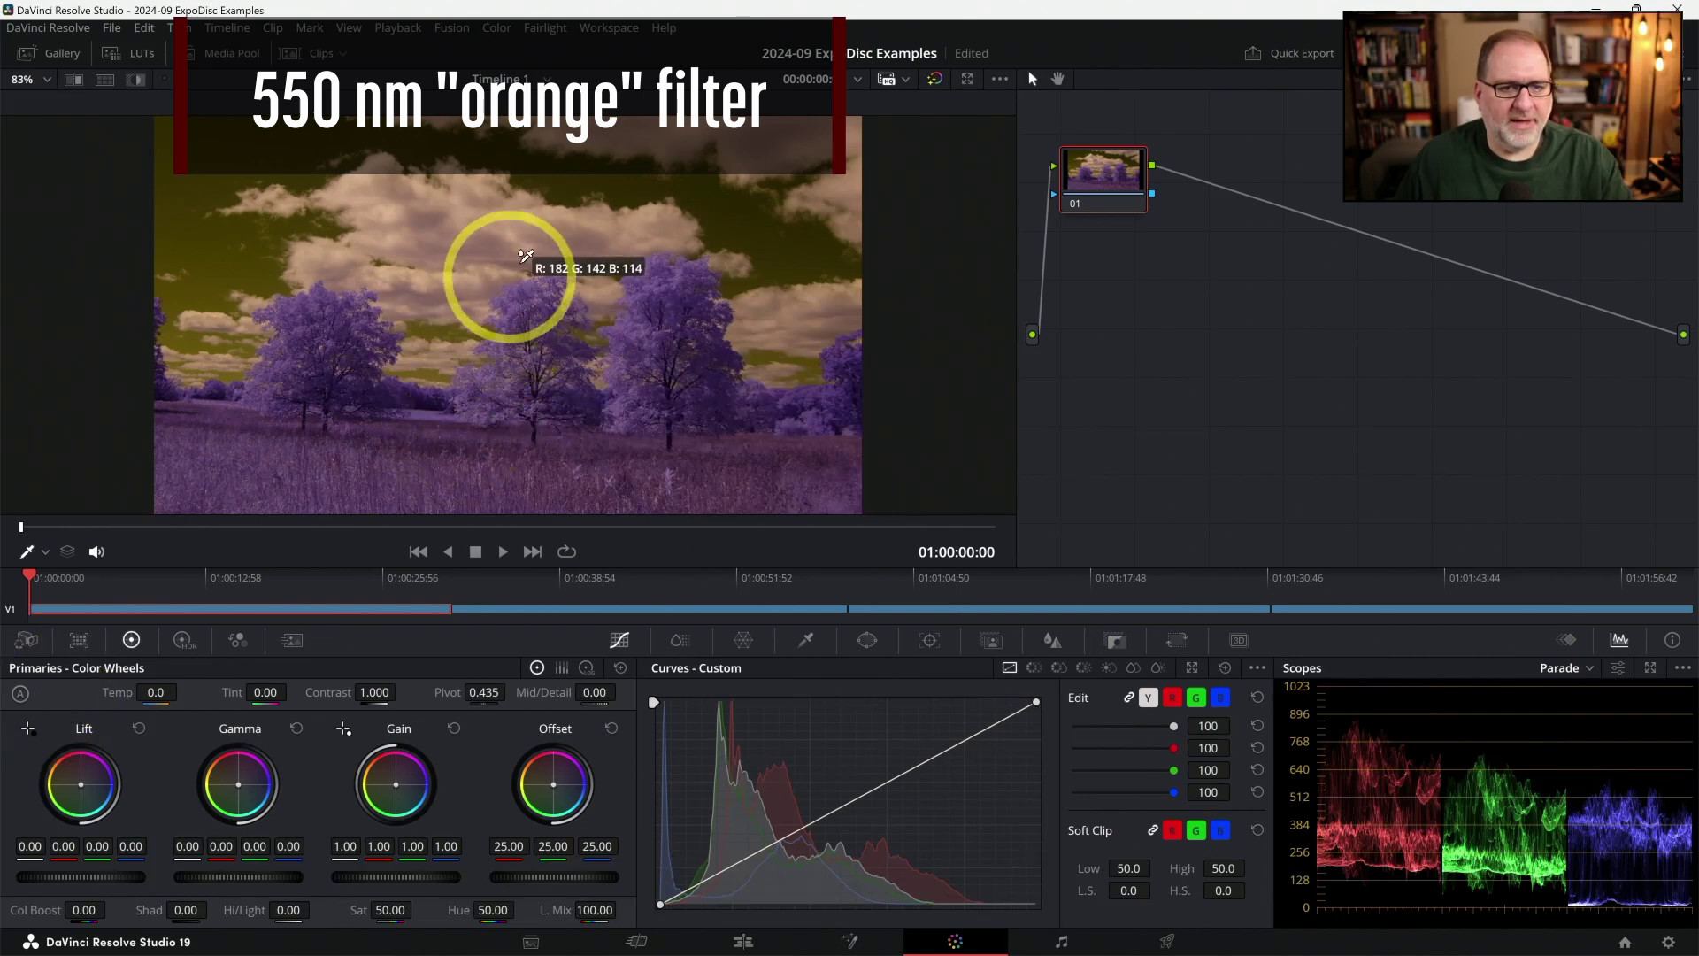
pyautogui.click(492, 242)
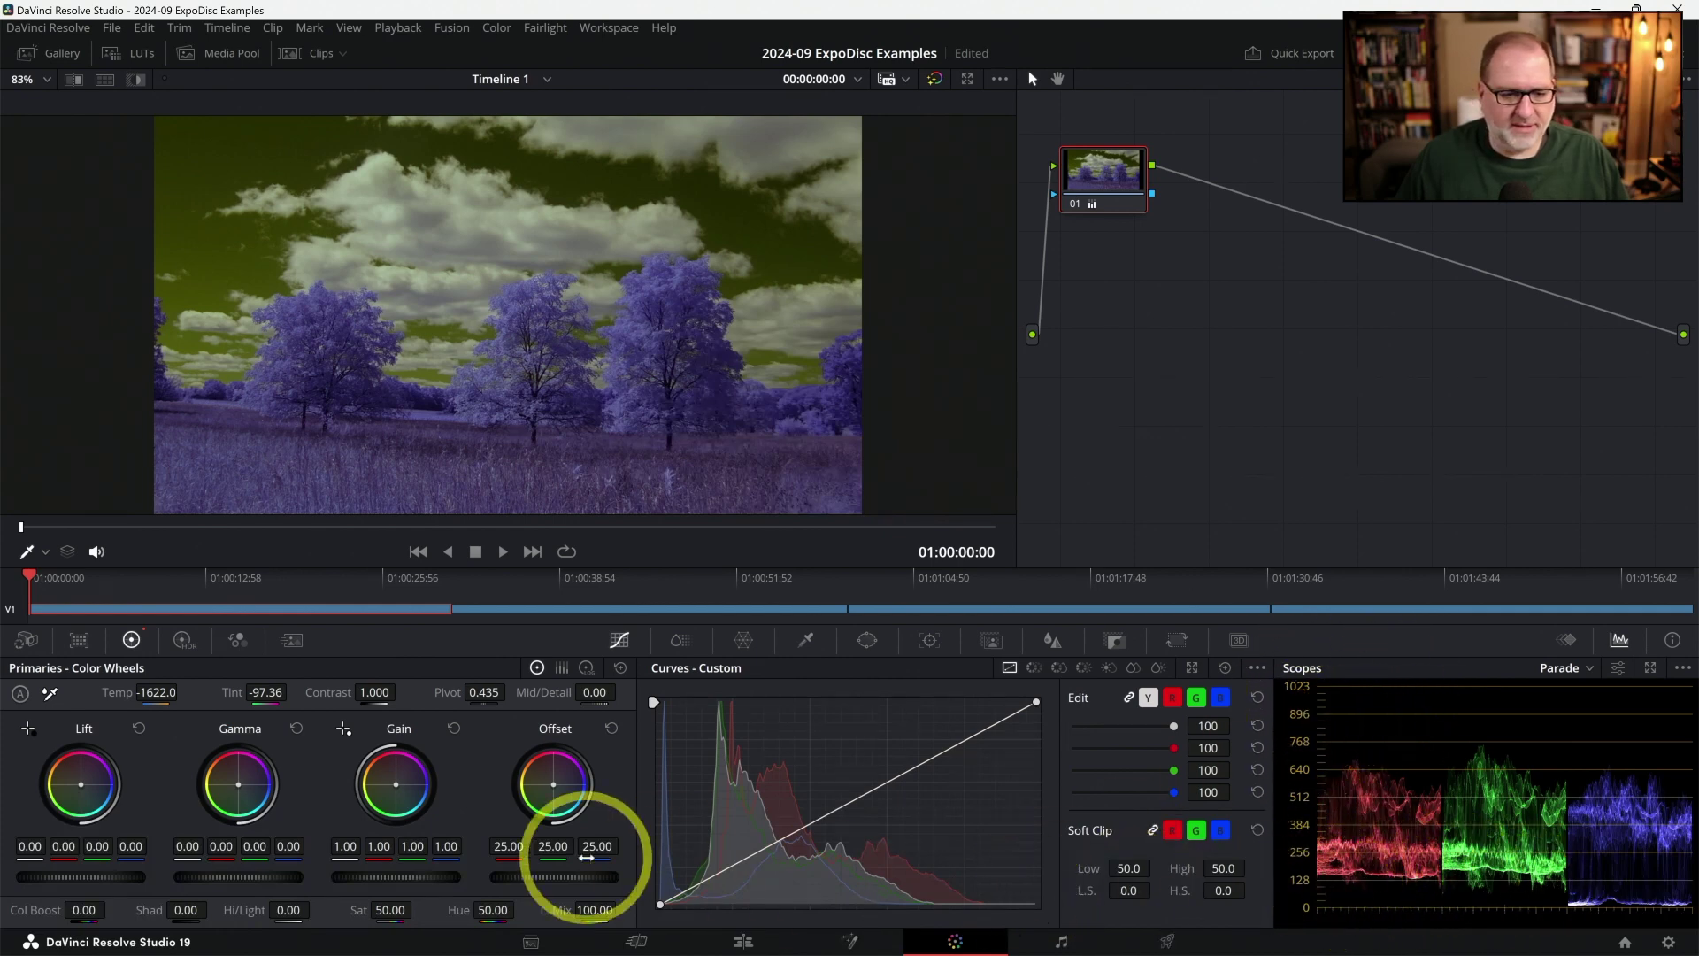
pyautogui.moveTo(353, 881); pyautogui.dragTo(391, 867)
pyautogui.moveTo(569, 885); pyautogui.dragTo(619, 881)
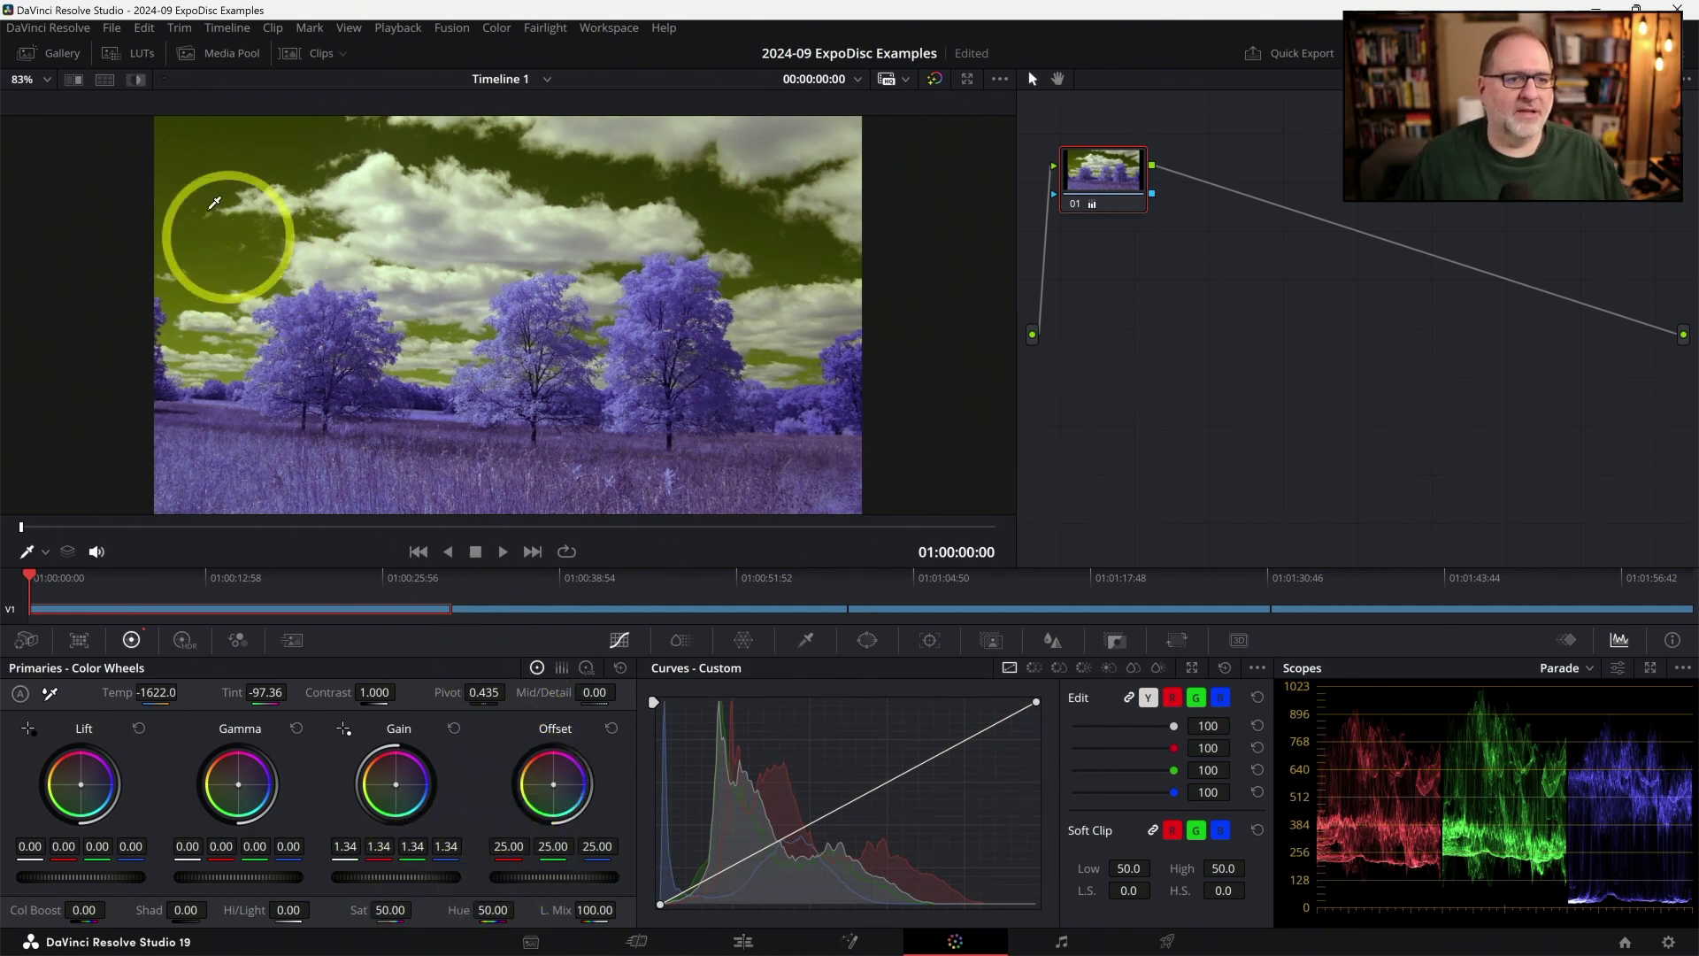
# Apply the Swap LUT from the PRO Infrared LUTs collection to node 01 of the 550 nm clip
pyautogui.click(132, 53)
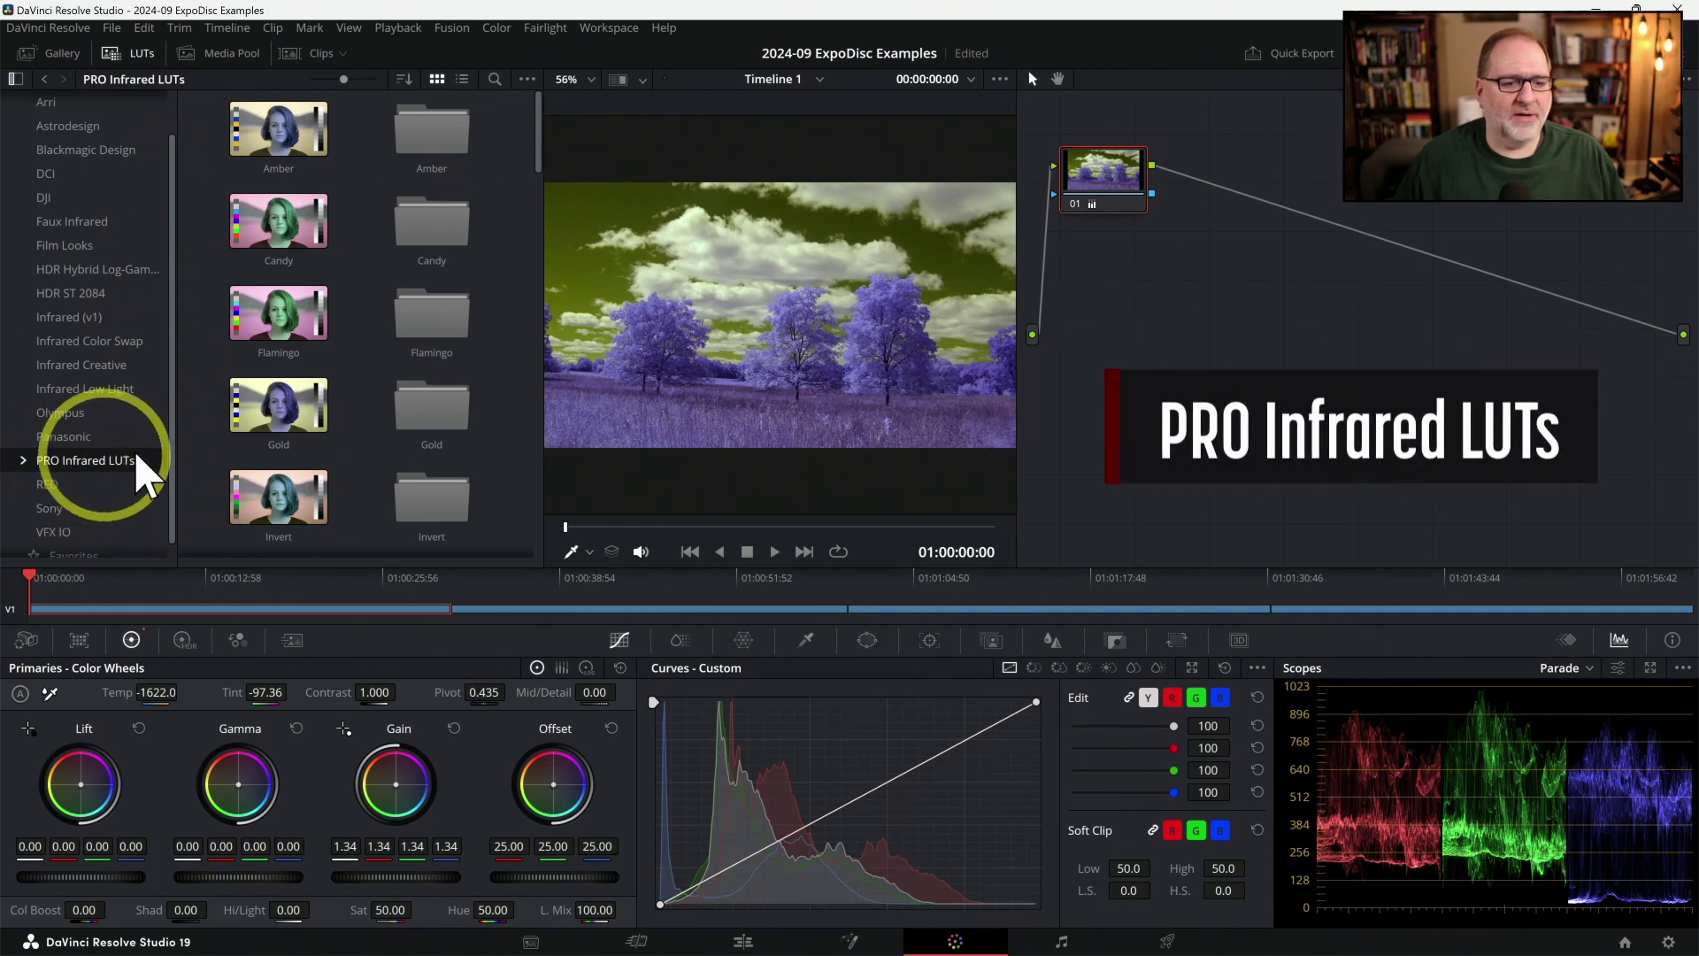
pyautogui.moveTo(537, 106); pyautogui.dragTo(447, 432)
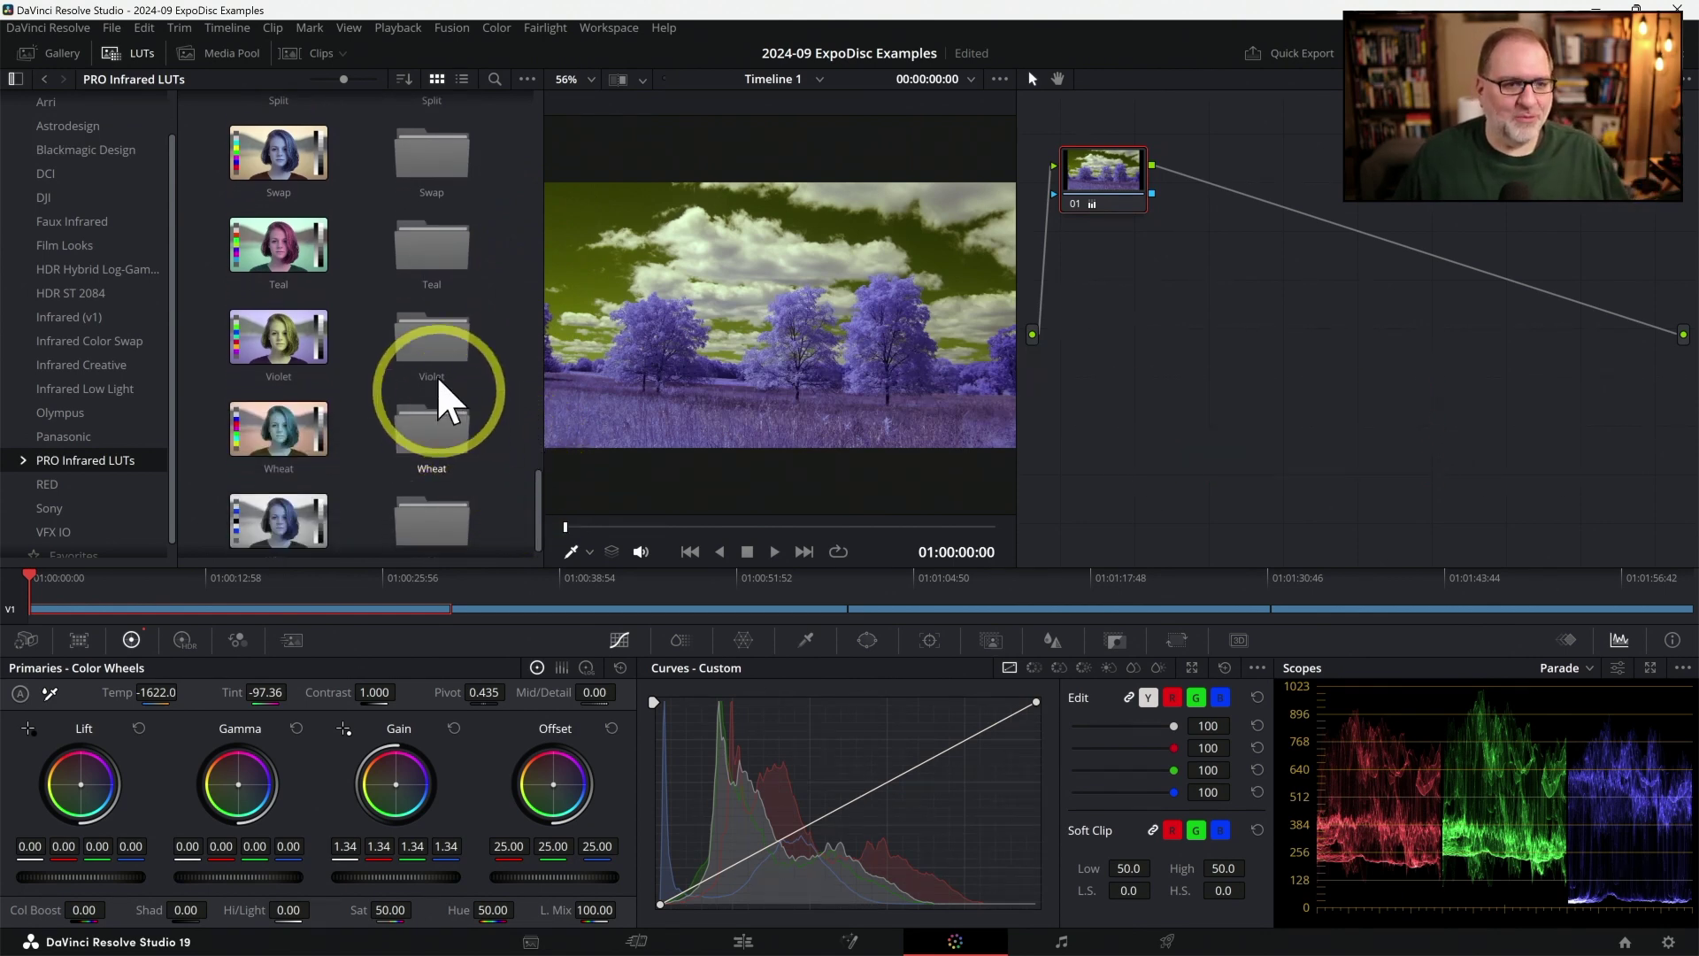
pyautogui.moveTo(284, 163); pyautogui.dragTo(1106, 177)
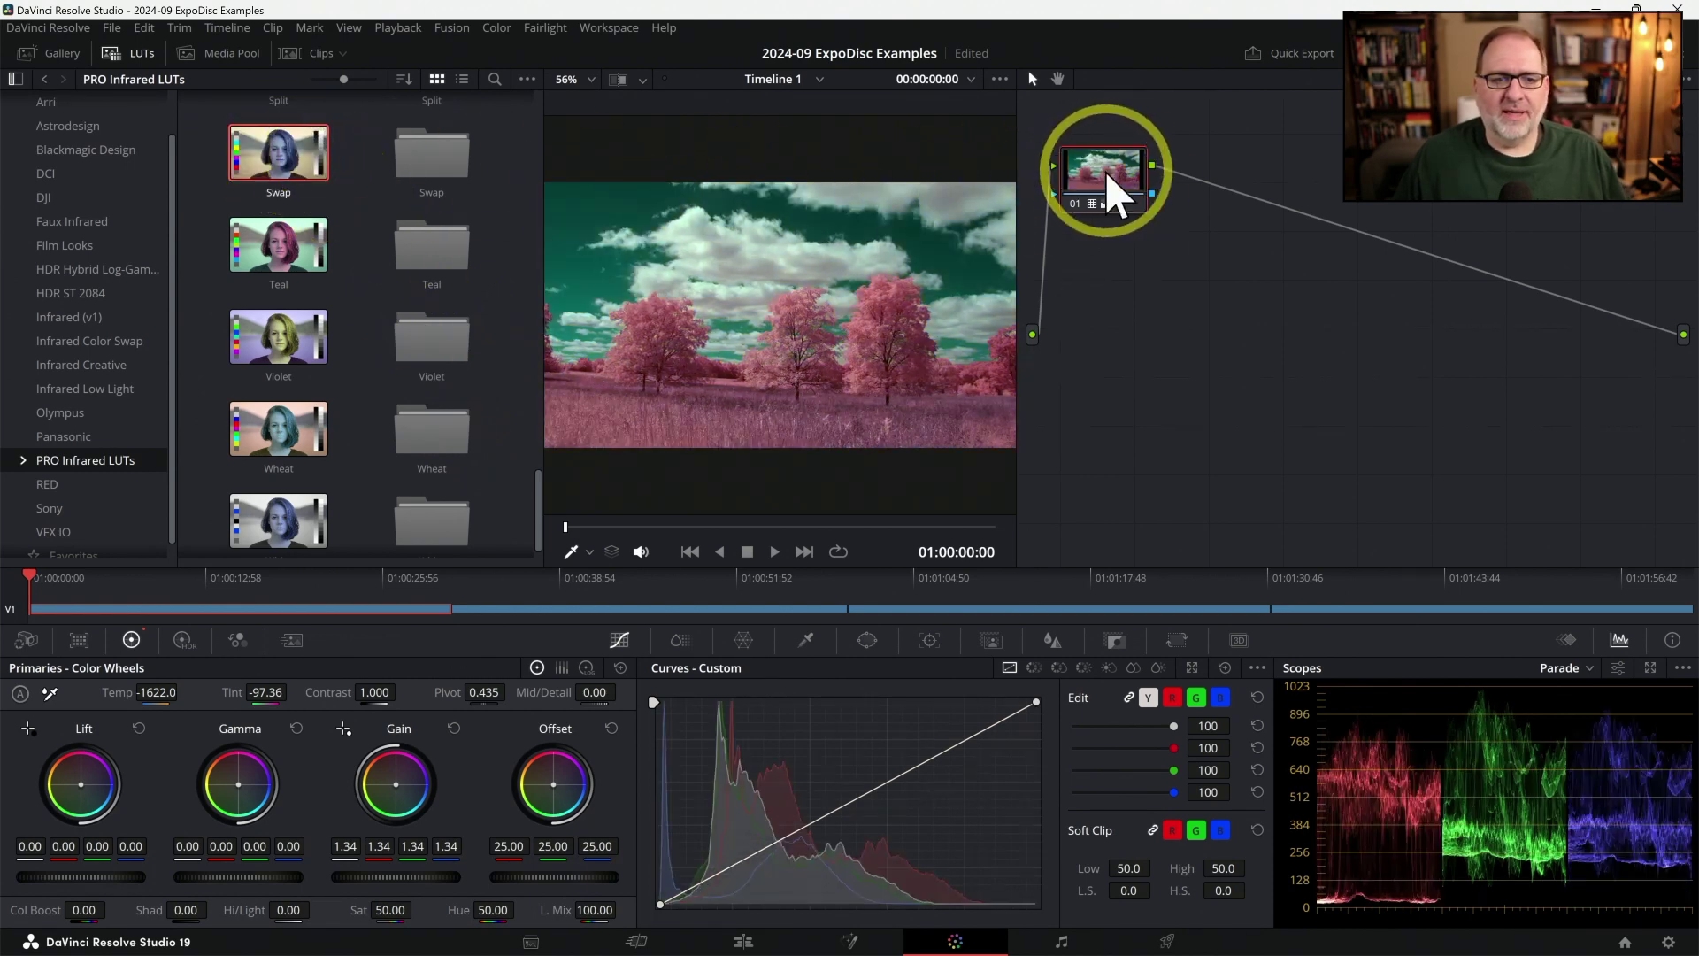
pyautogui.click(135, 55)
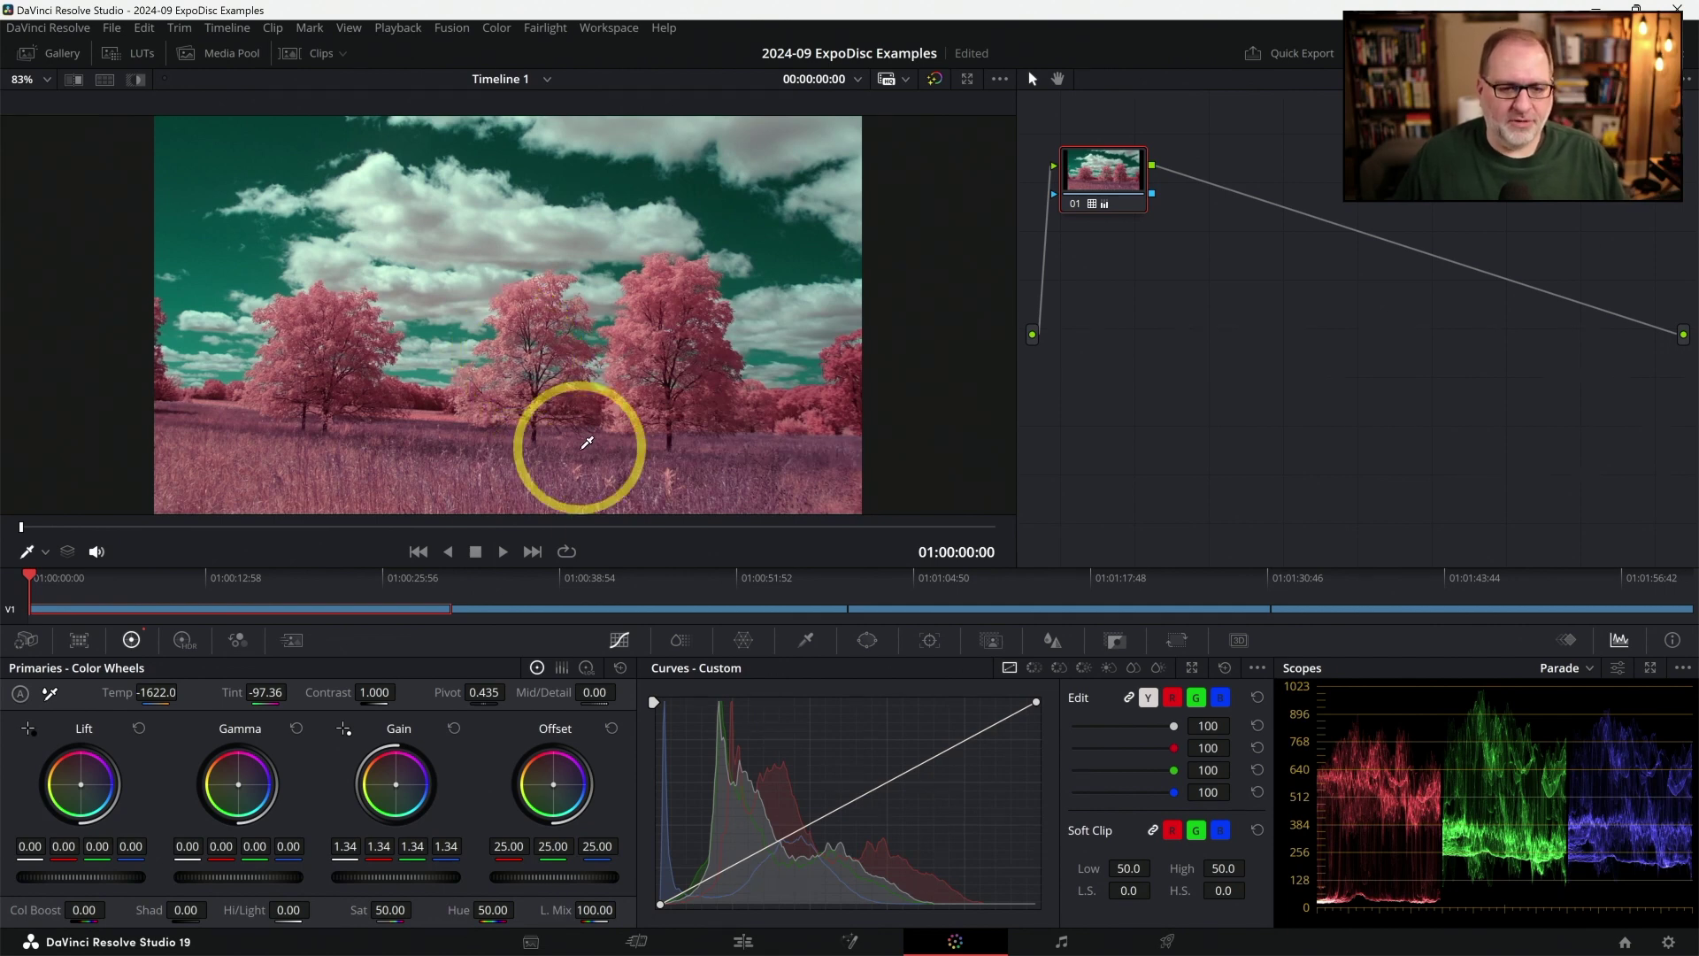
pyautogui.hotkey('ctrl', 'z')
# White-balance the 590 nm clip, the second on the timeline, by sampling a cloud above the trees and set its gain to 1.19
pyautogui.click(579, 609)
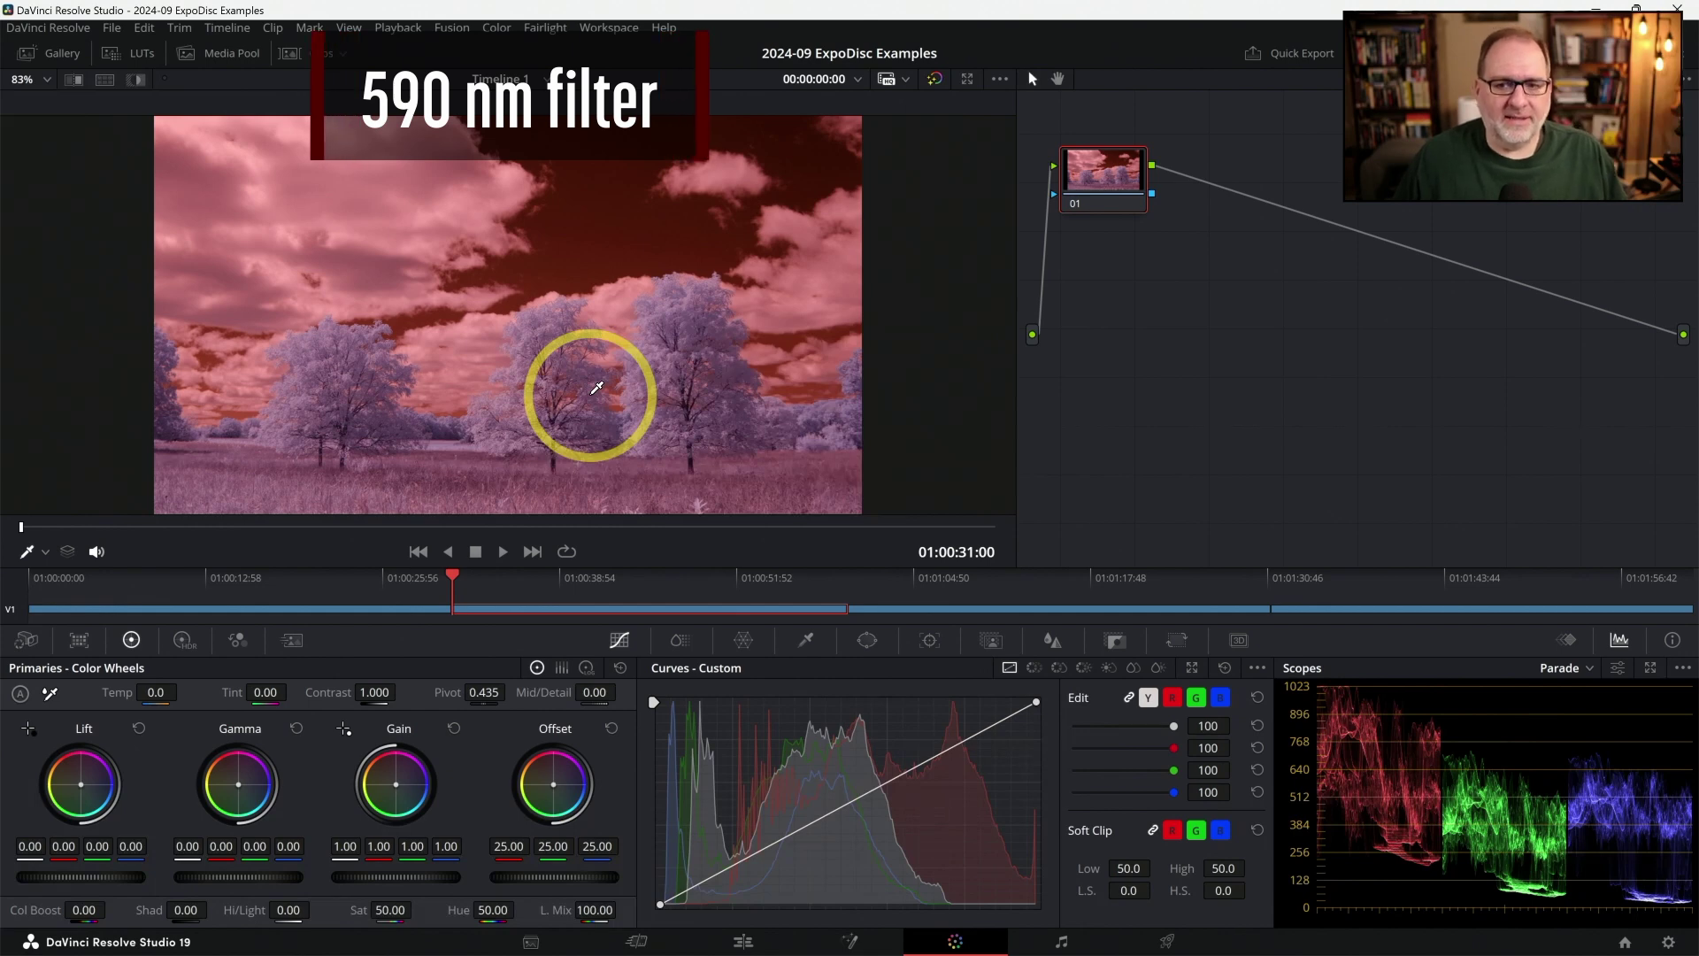
pyautogui.click(50, 694)
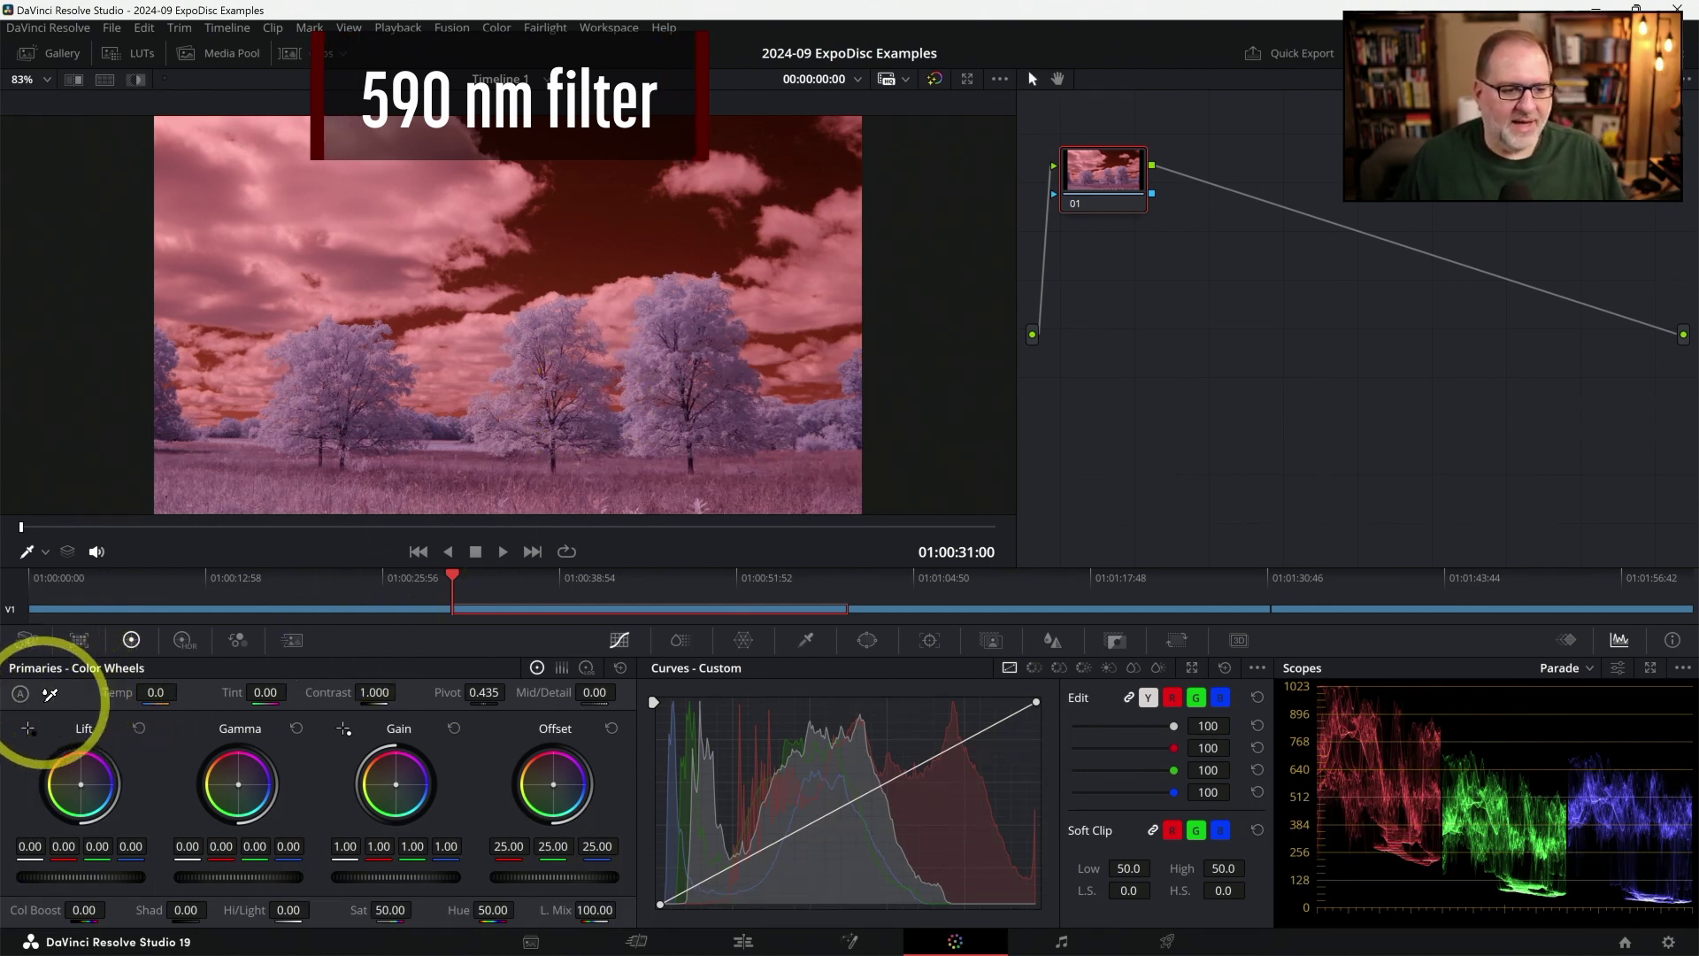
pyautogui.click(487, 332)
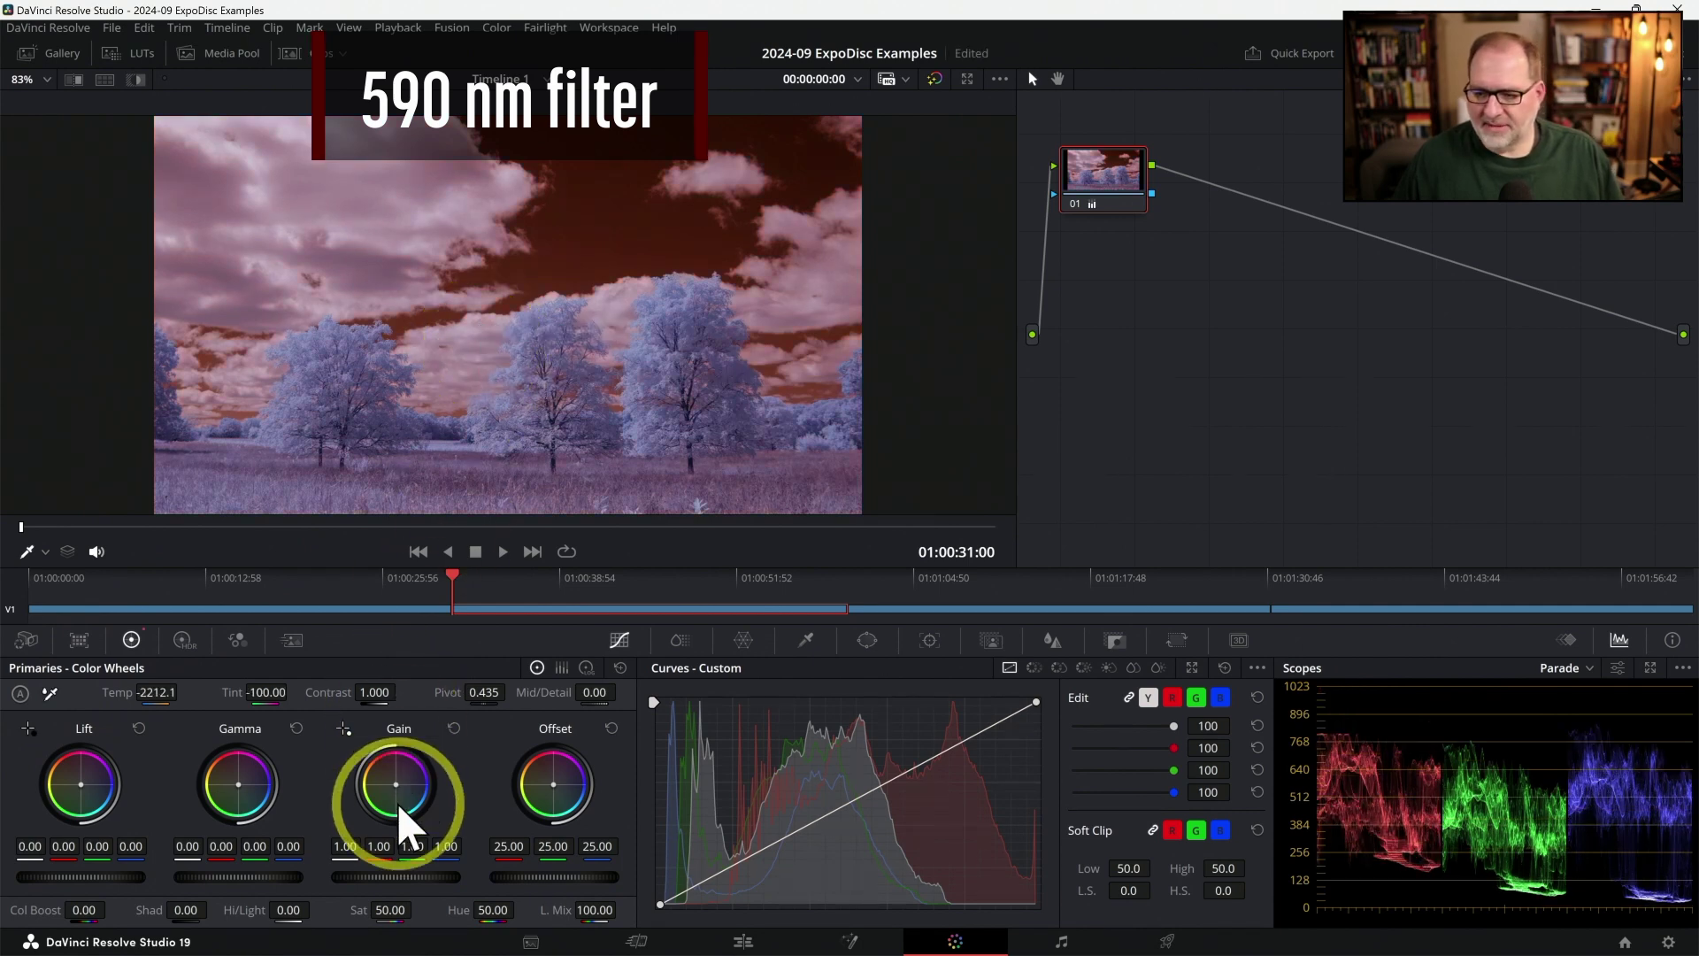
pyautogui.moveTo(398, 875); pyautogui.dragTo(549, 761)
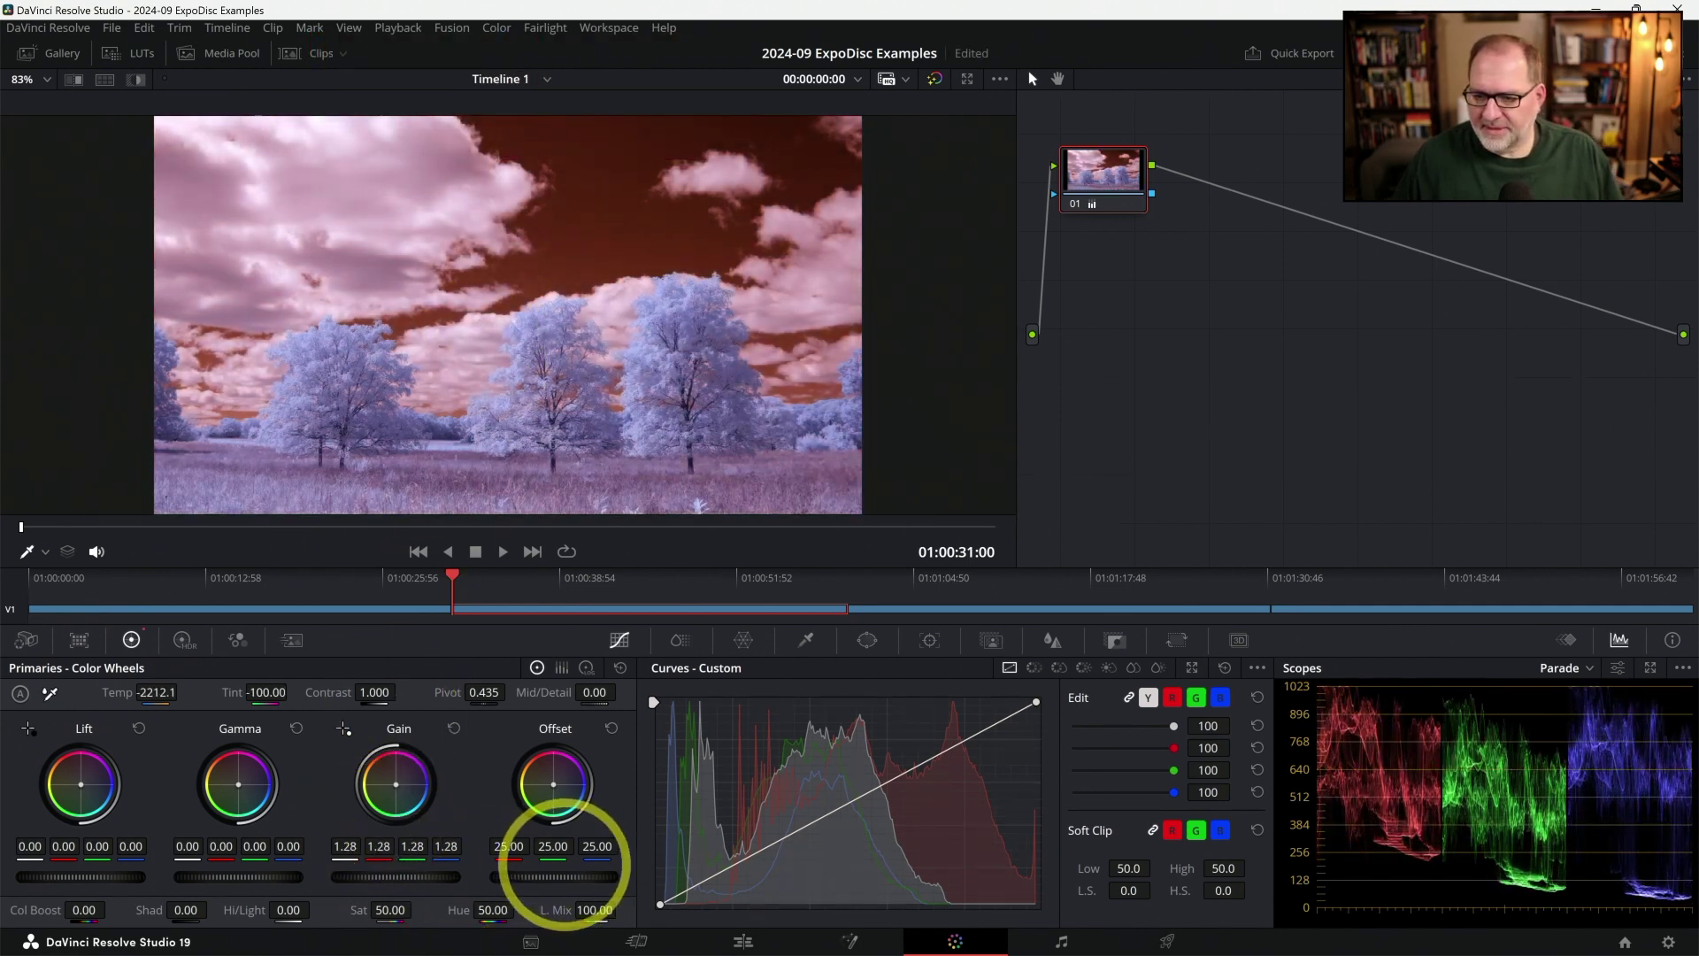
pyautogui.moveTo(537, 863); pyautogui.dragTo(607, 909)
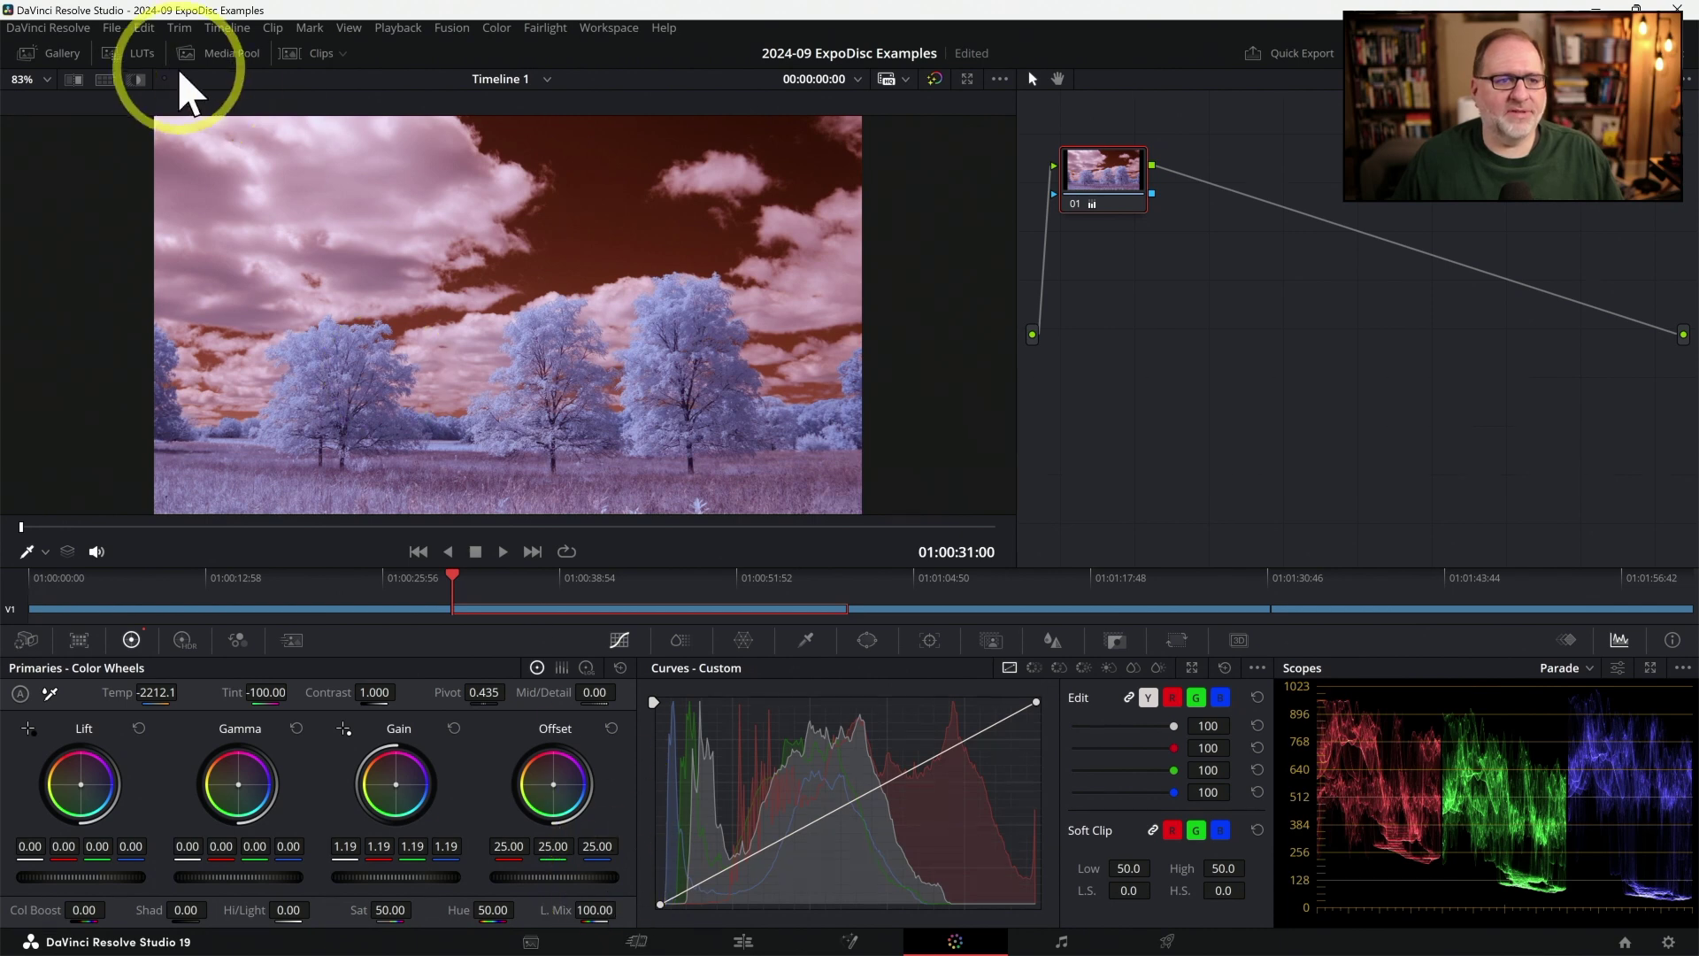
# Apply the Swap LUT from PRO Infrared LUTs to the 590 nm clip's node and view the result at a larger size
pyautogui.click(142, 55)
pyautogui.moveTo(279, 170); pyautogui.dragTo(1122, 190)
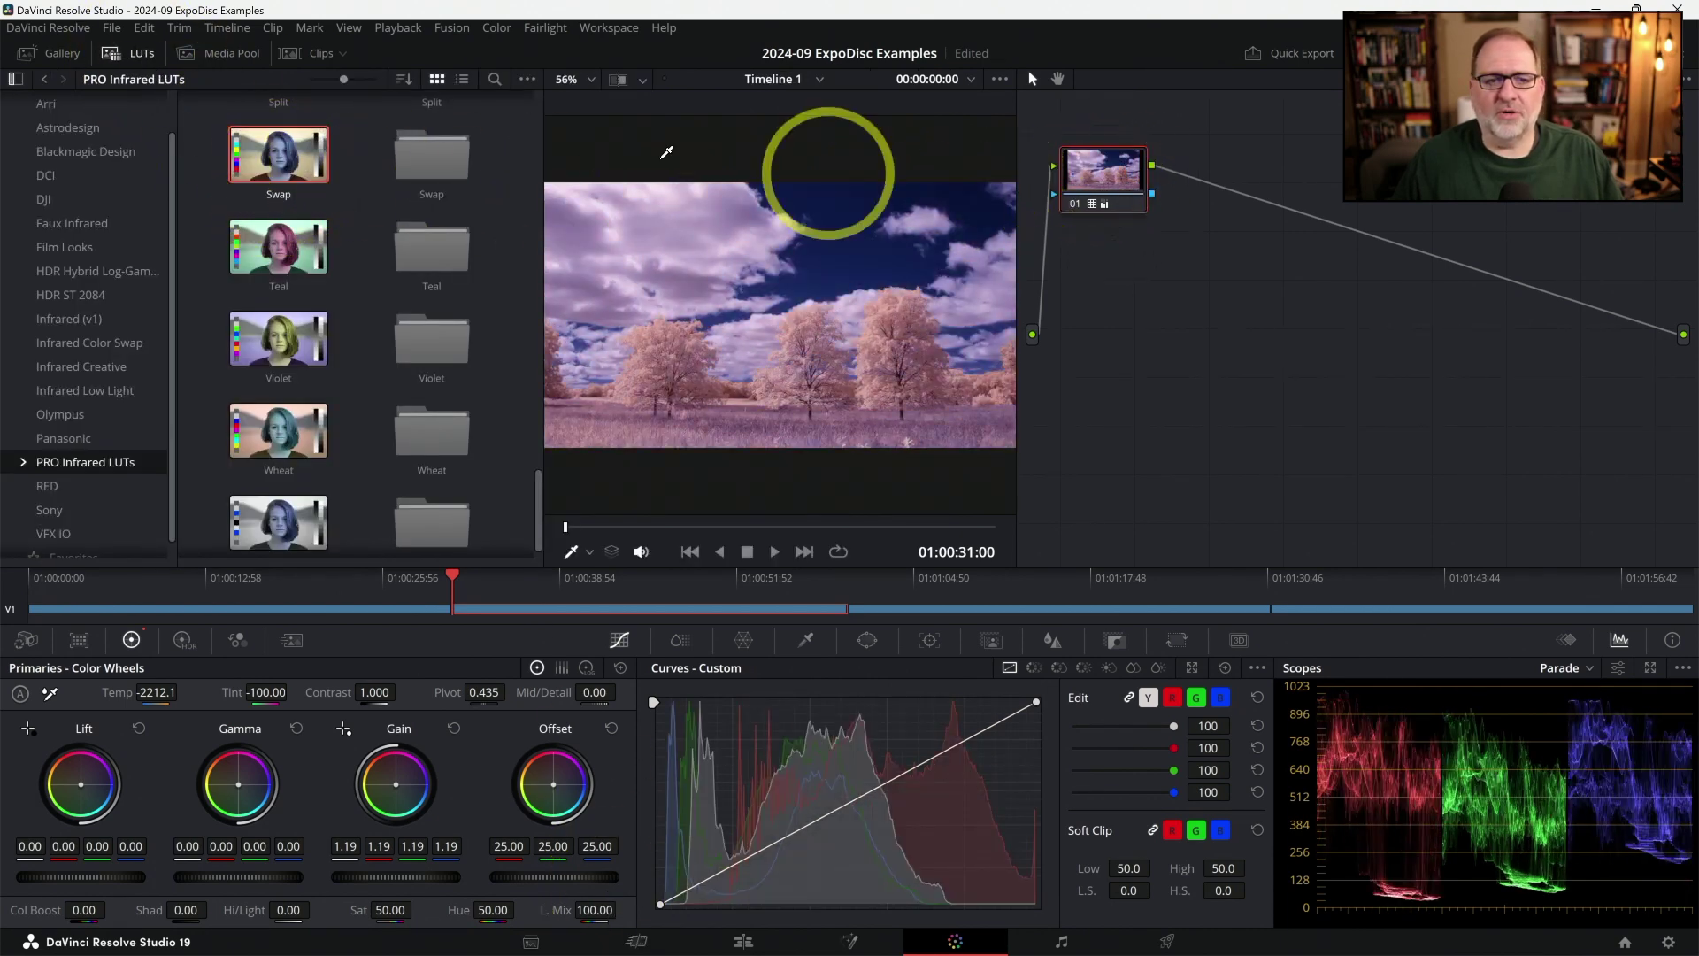
pyautogui.hotkey('alt', 'f')
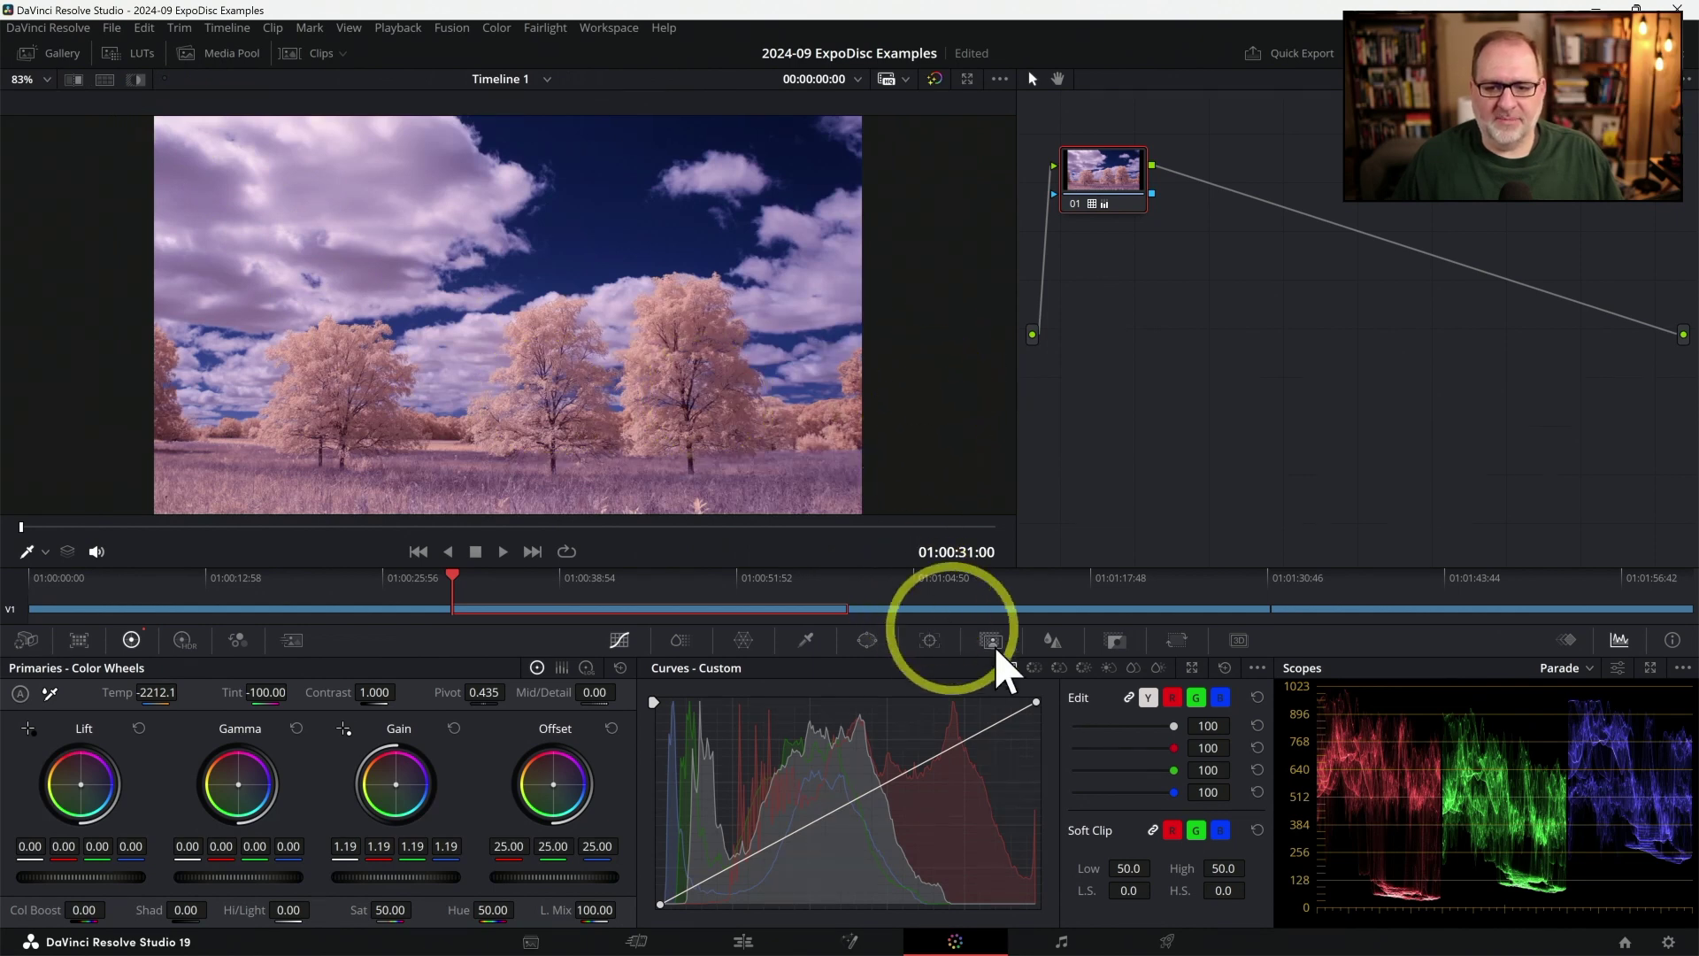
# White-balance the 720 nm clip, the third on the timeline, by sampling the small cloud and set its gain to 1.31
pyautogui.click(1033, 612)
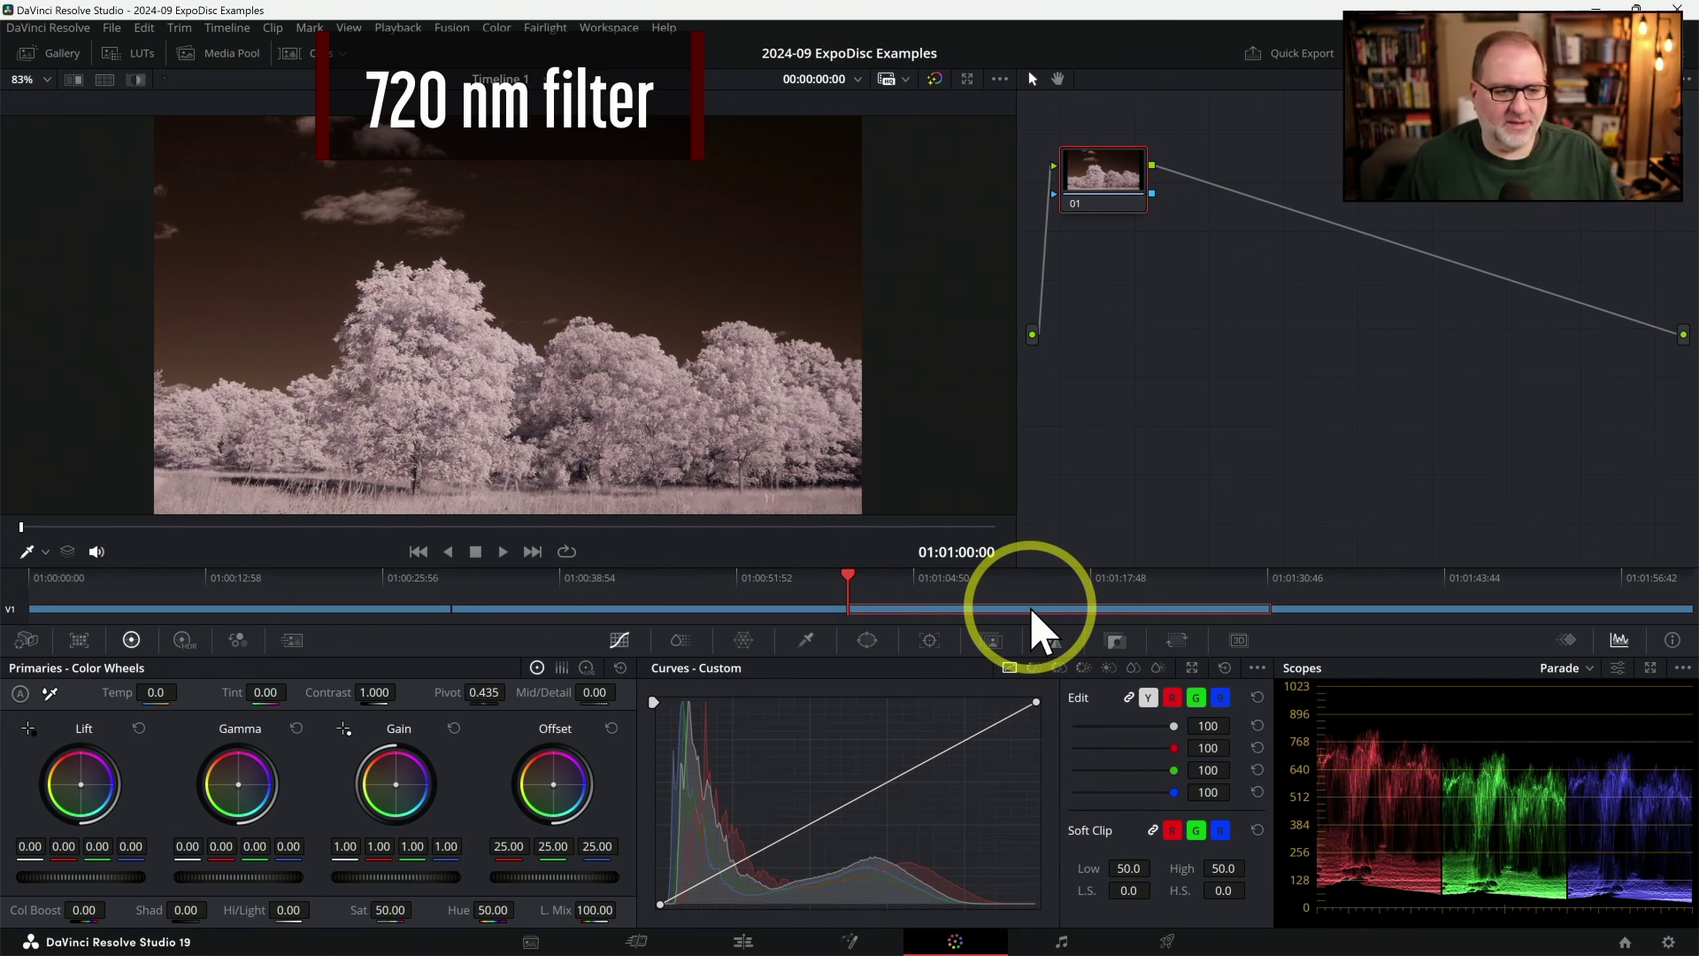
pyautogui.click(50, 693)
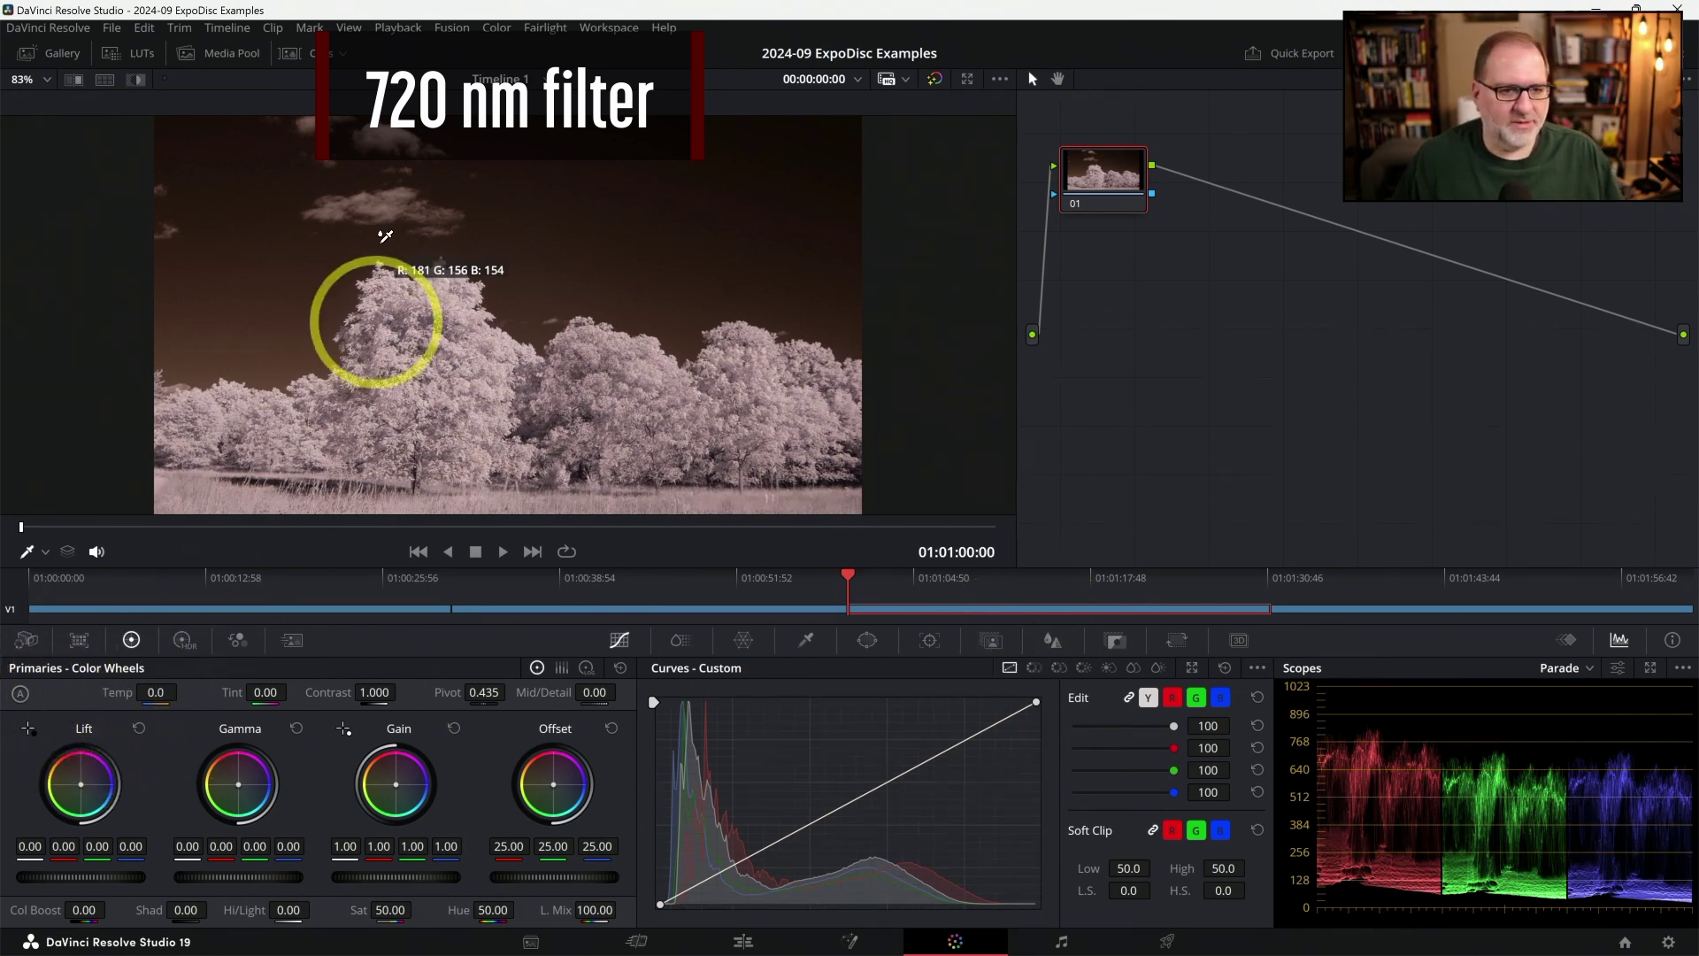
pyautogui.click(398, 172)
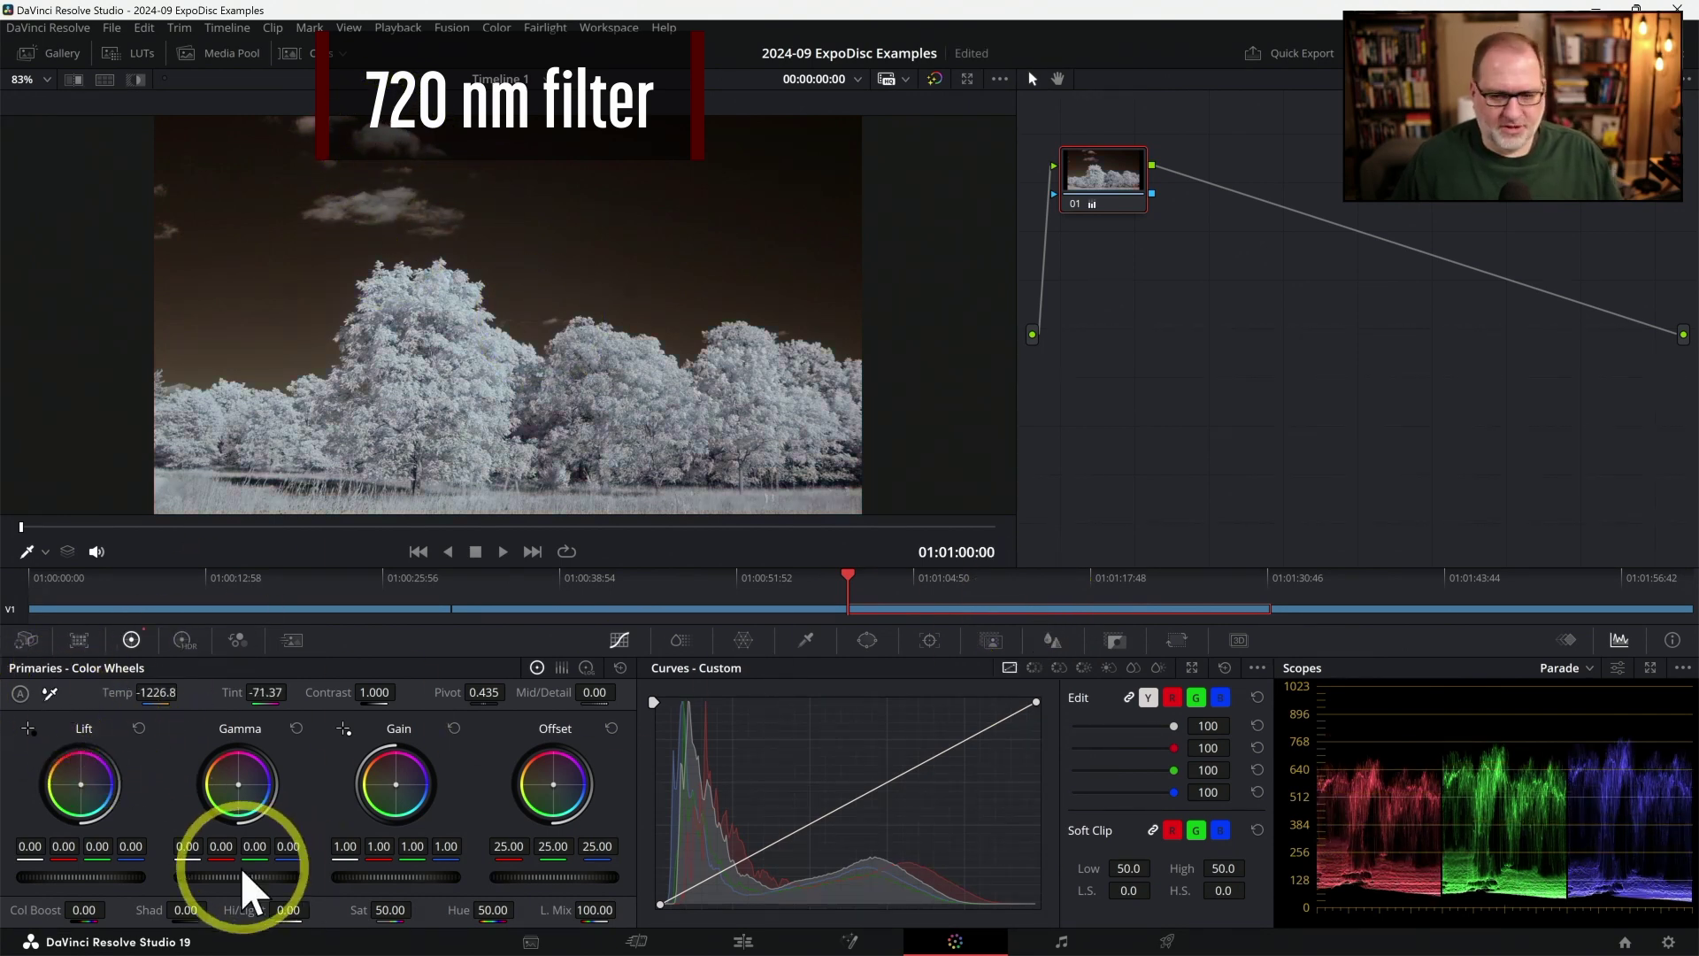
pyautogui.moveTo(395, 878); pyautogui.dragTo(624, 874)
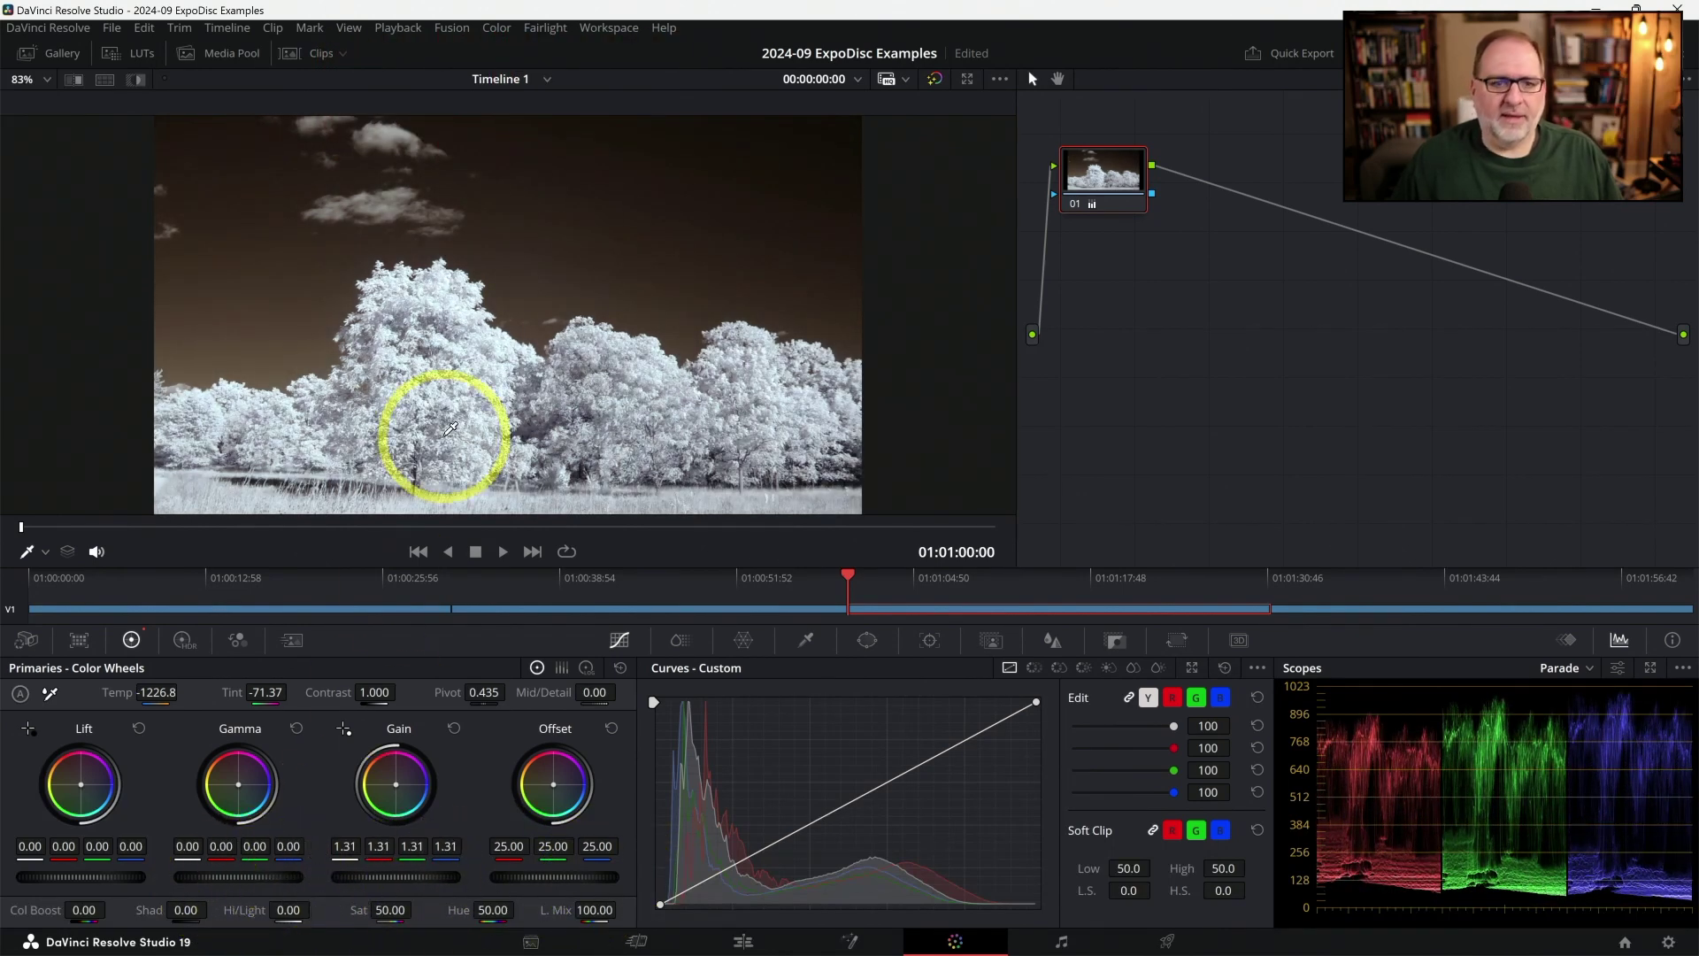
# Apply the Swap LUT from PRO Infrared LUTs to node 01 of the 720 nm clip
pyautogui.click(137, 54)
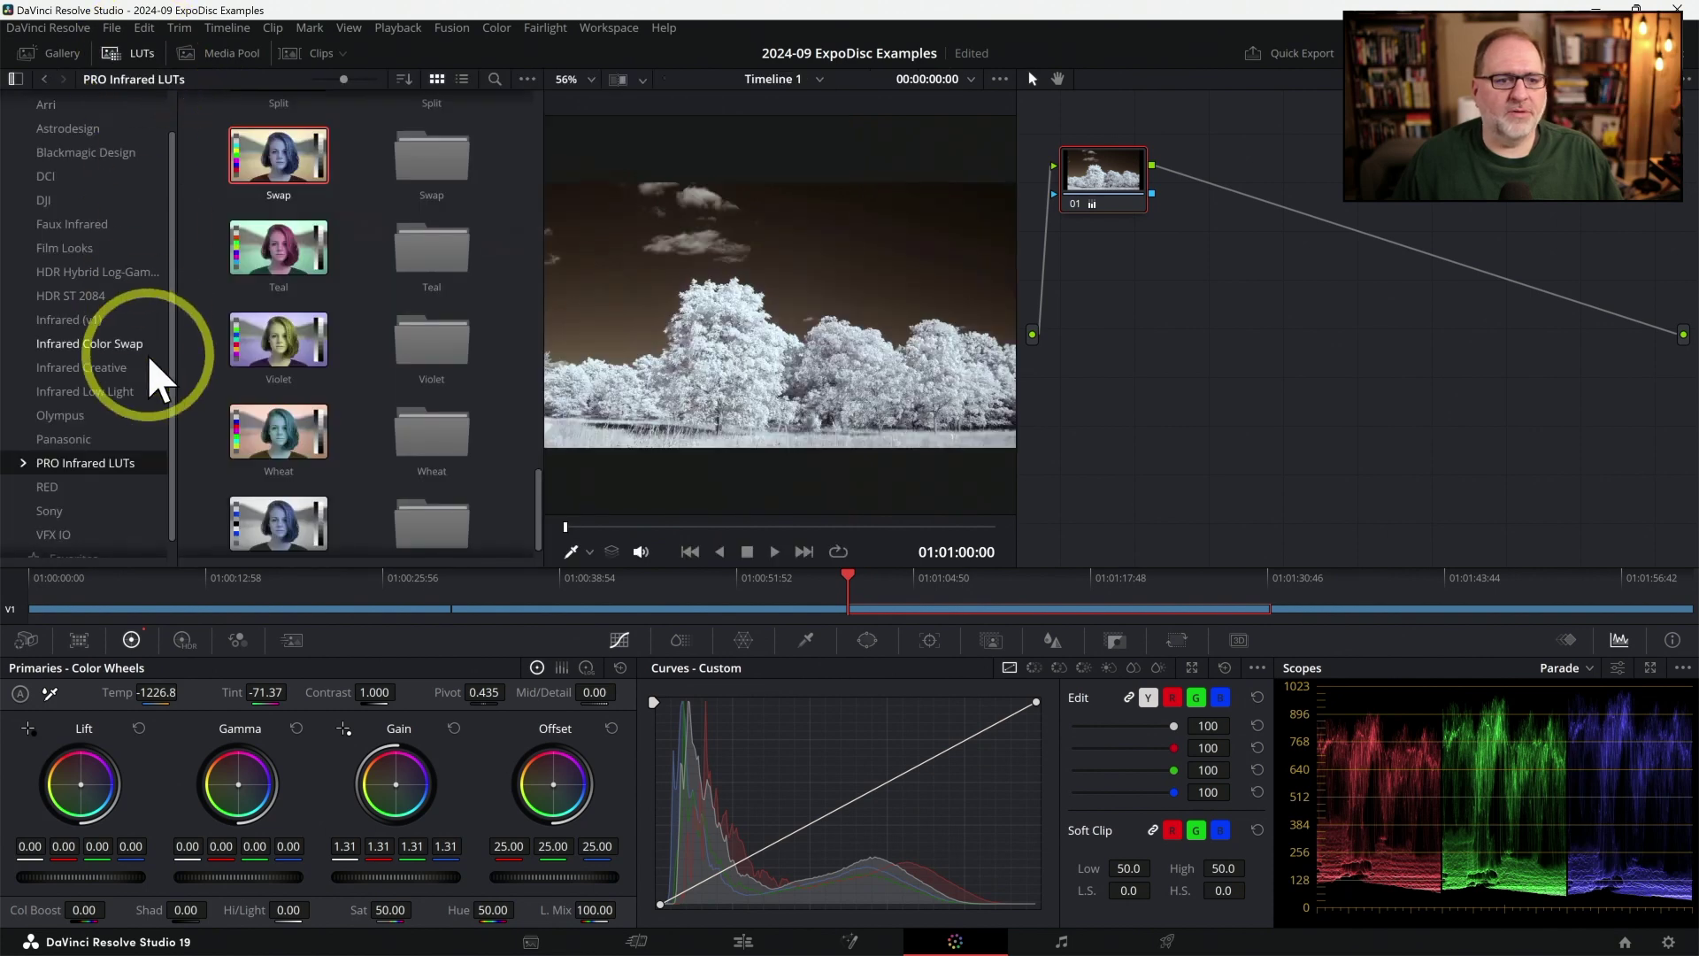
pyautogui.moveTo(279, 182); pyautogui.dragTo(1119, 195)
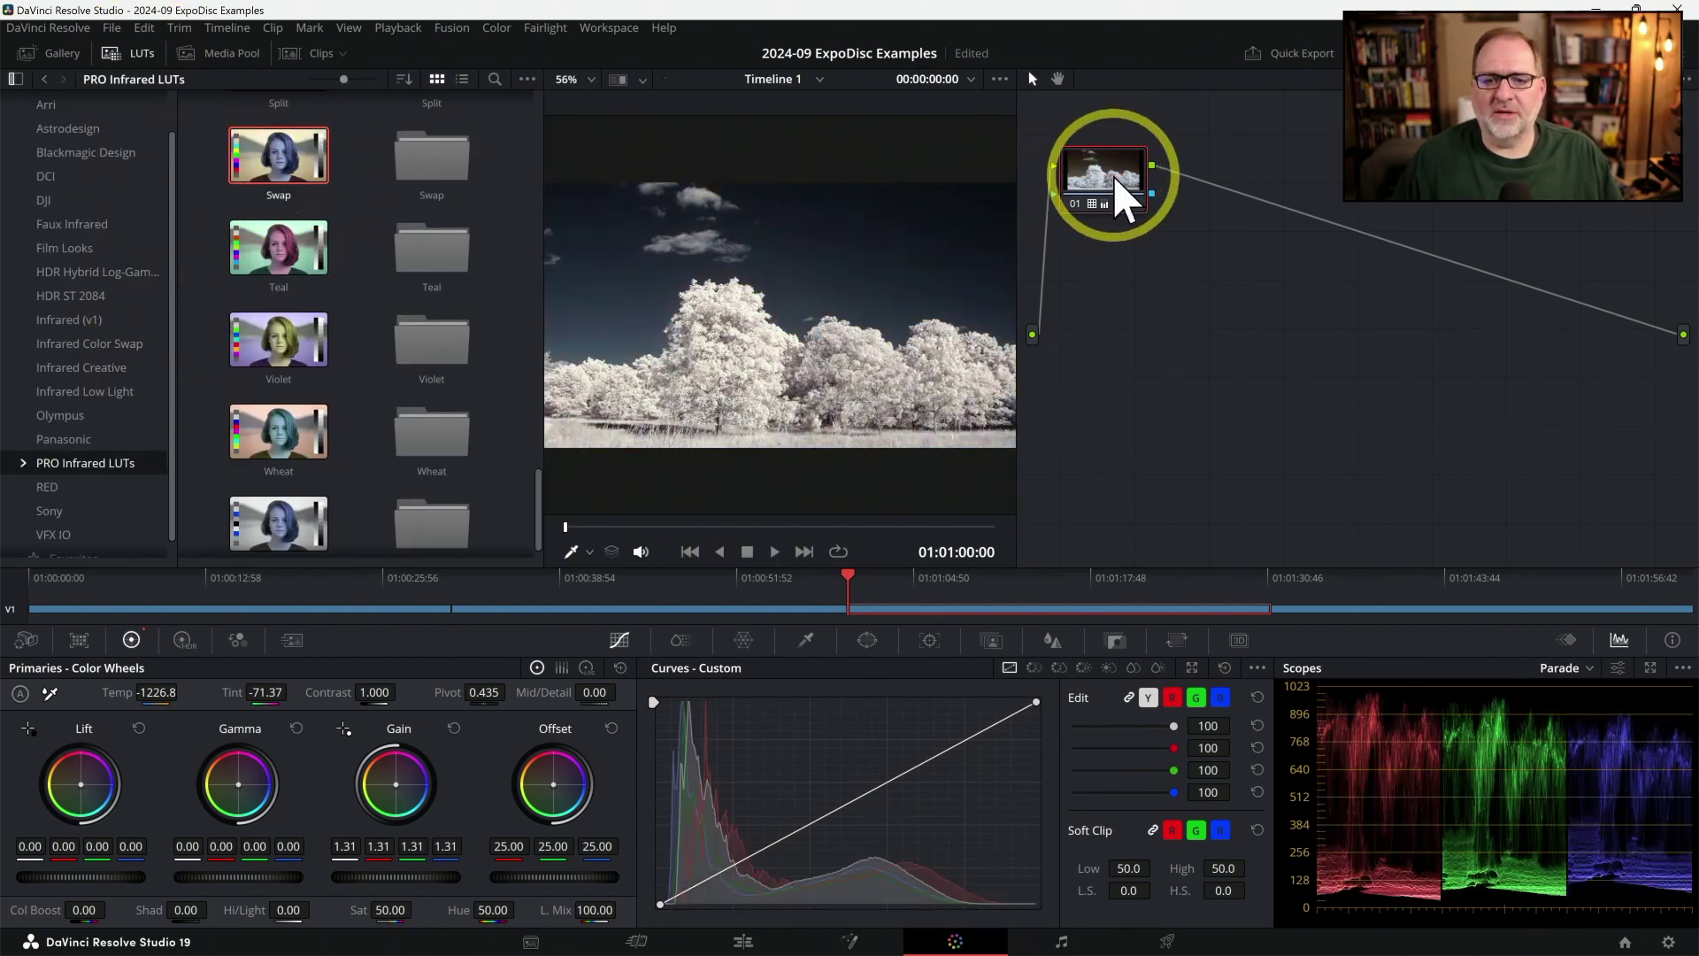
pyautogui.click(133, 55)
# White-balance the IR Chrome clip, the last on the timeline, by sampling the small cloud, and set its lift to 0.01 and gain to 1.20
pyautogui.click(1369, 611)
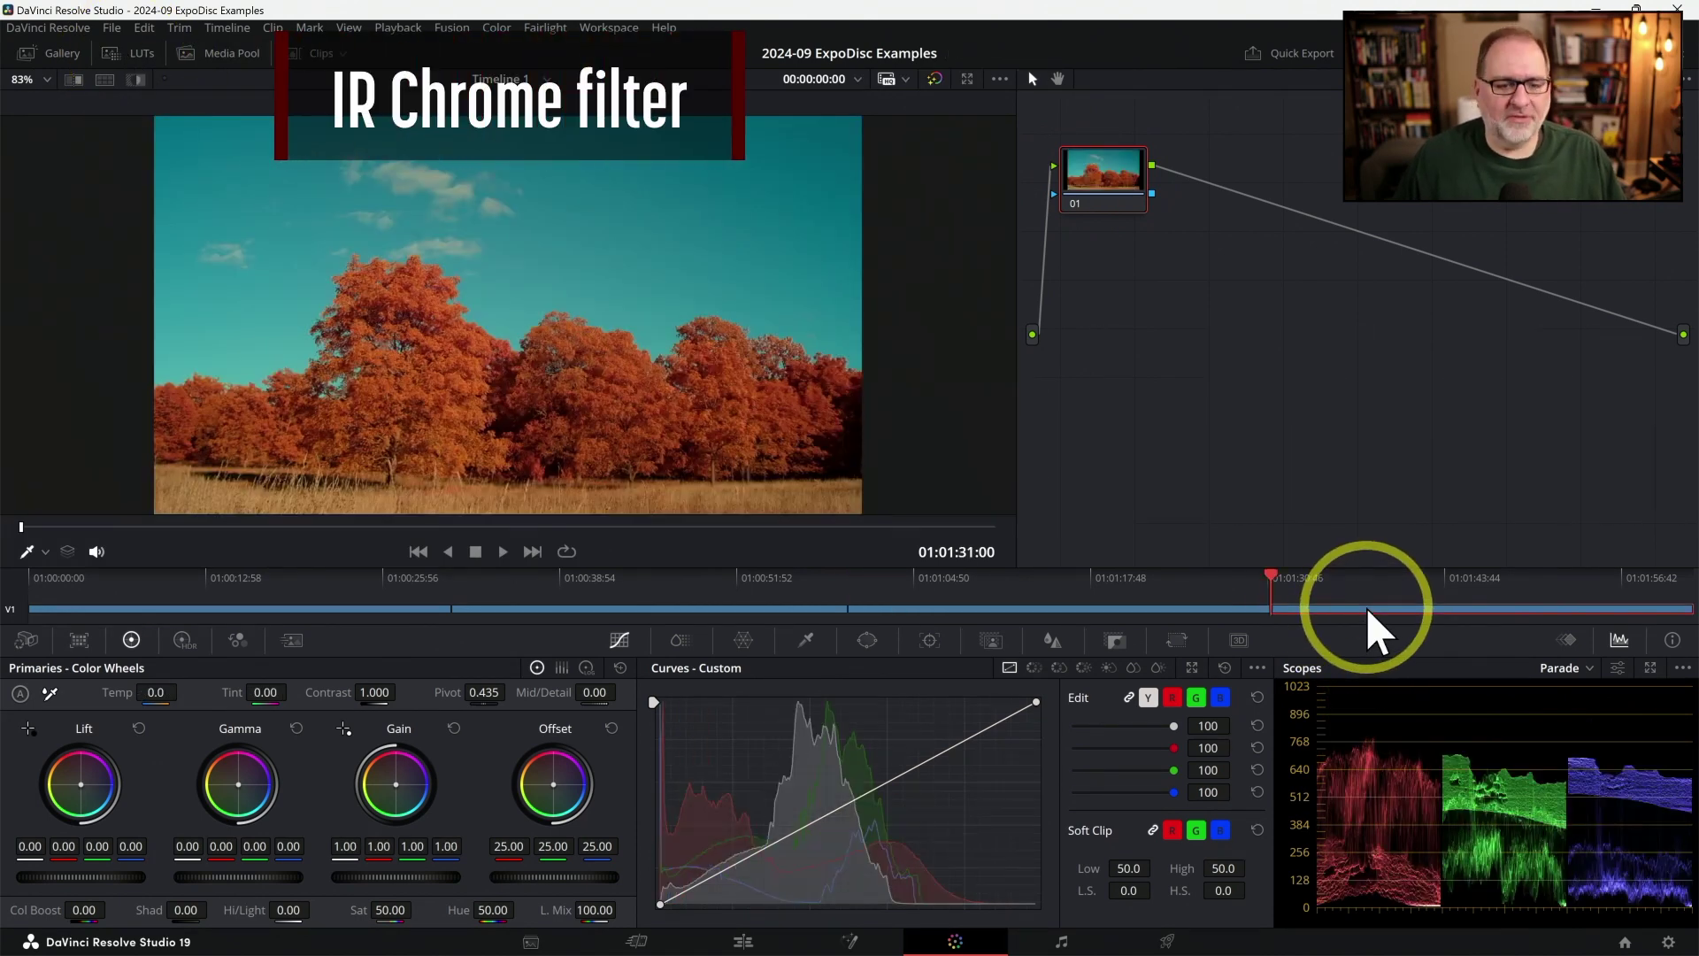
pyautogui.click(50, 693)
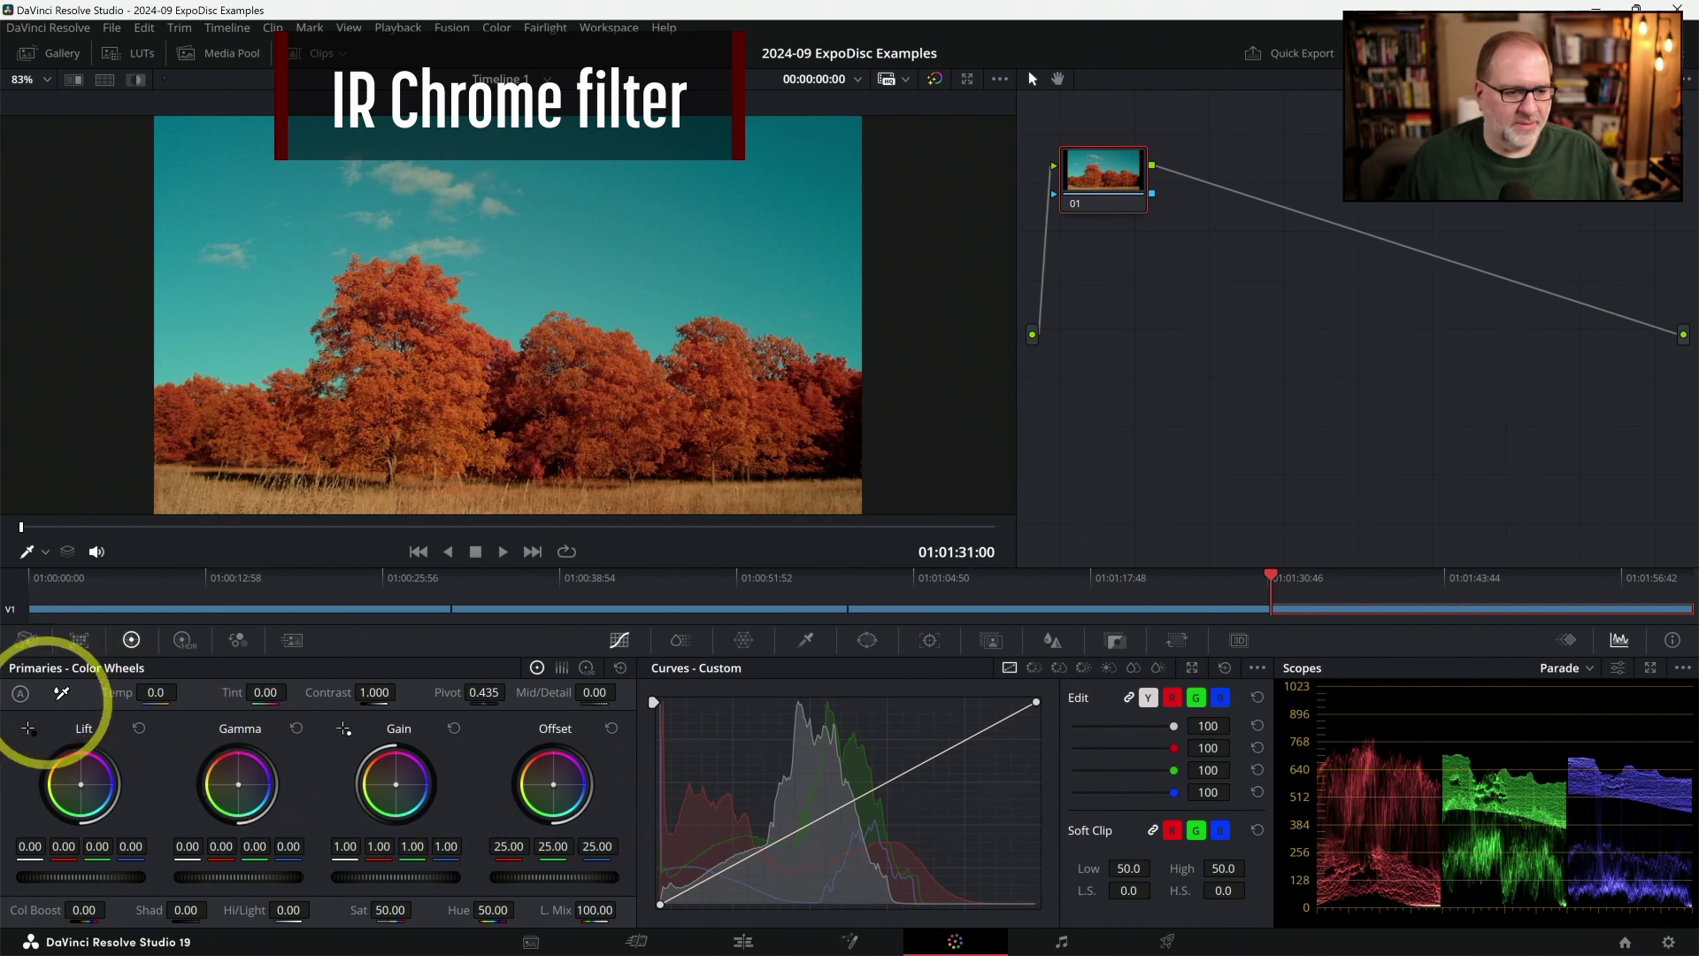
pyautogui.click(436, 179)
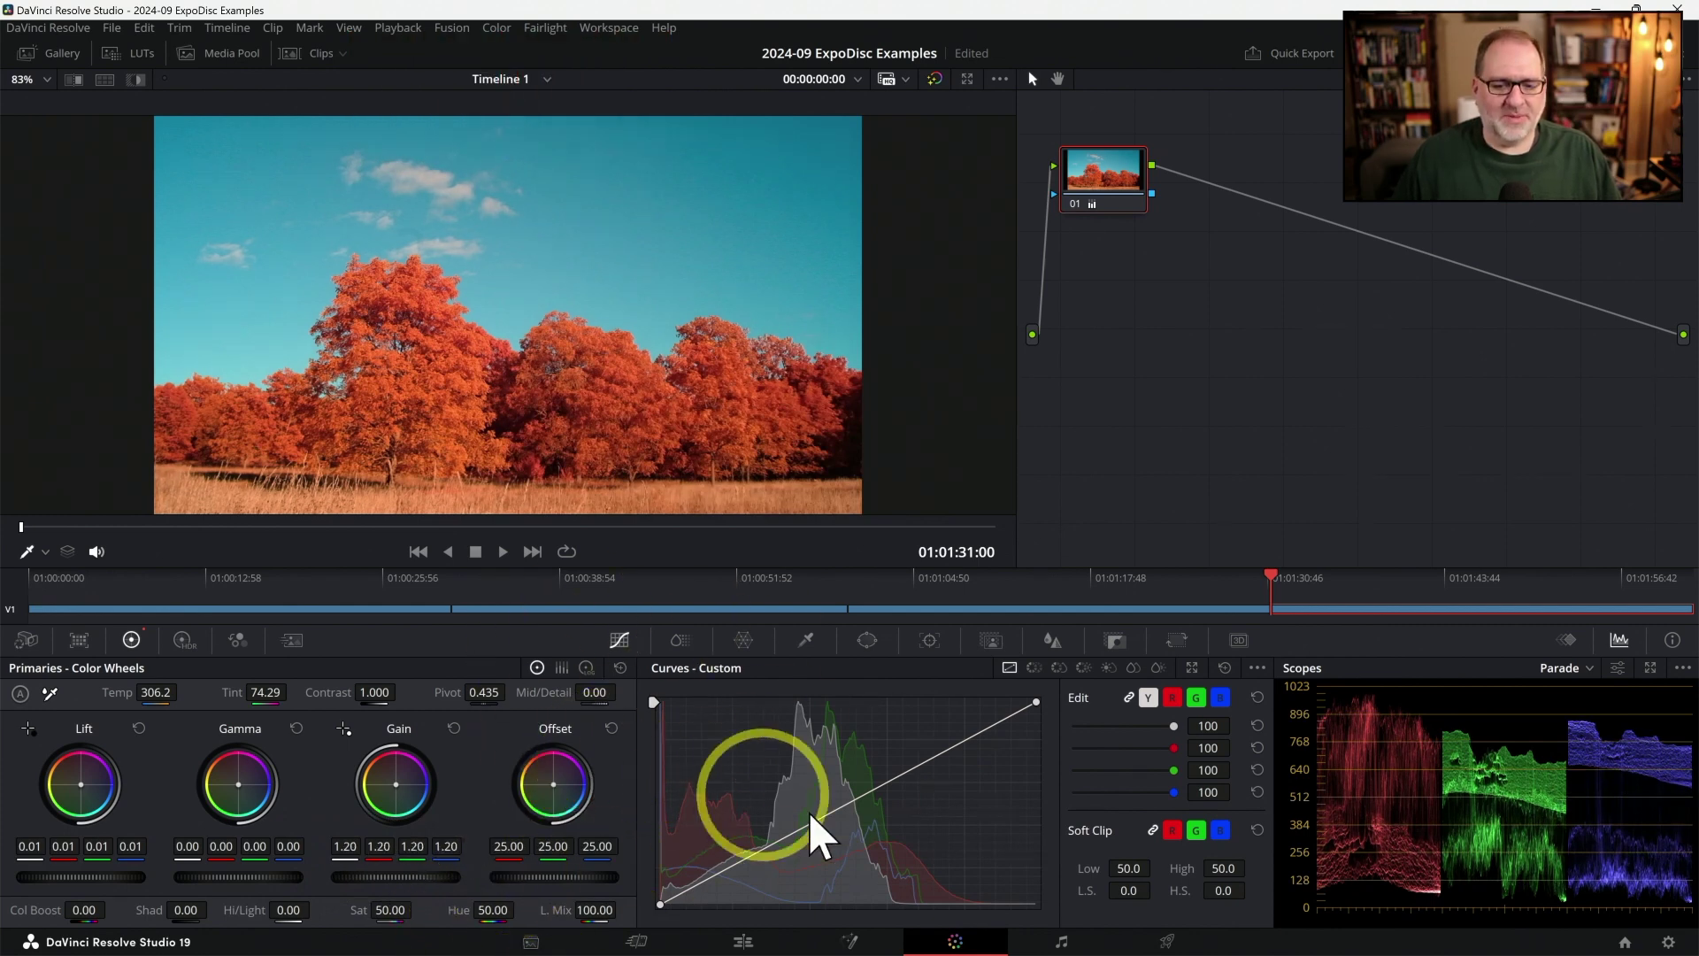
# Play the graded clips from the start of the editing timeline, skipping ahead to the 720 nm clip
pyautogui.click(743, 942)
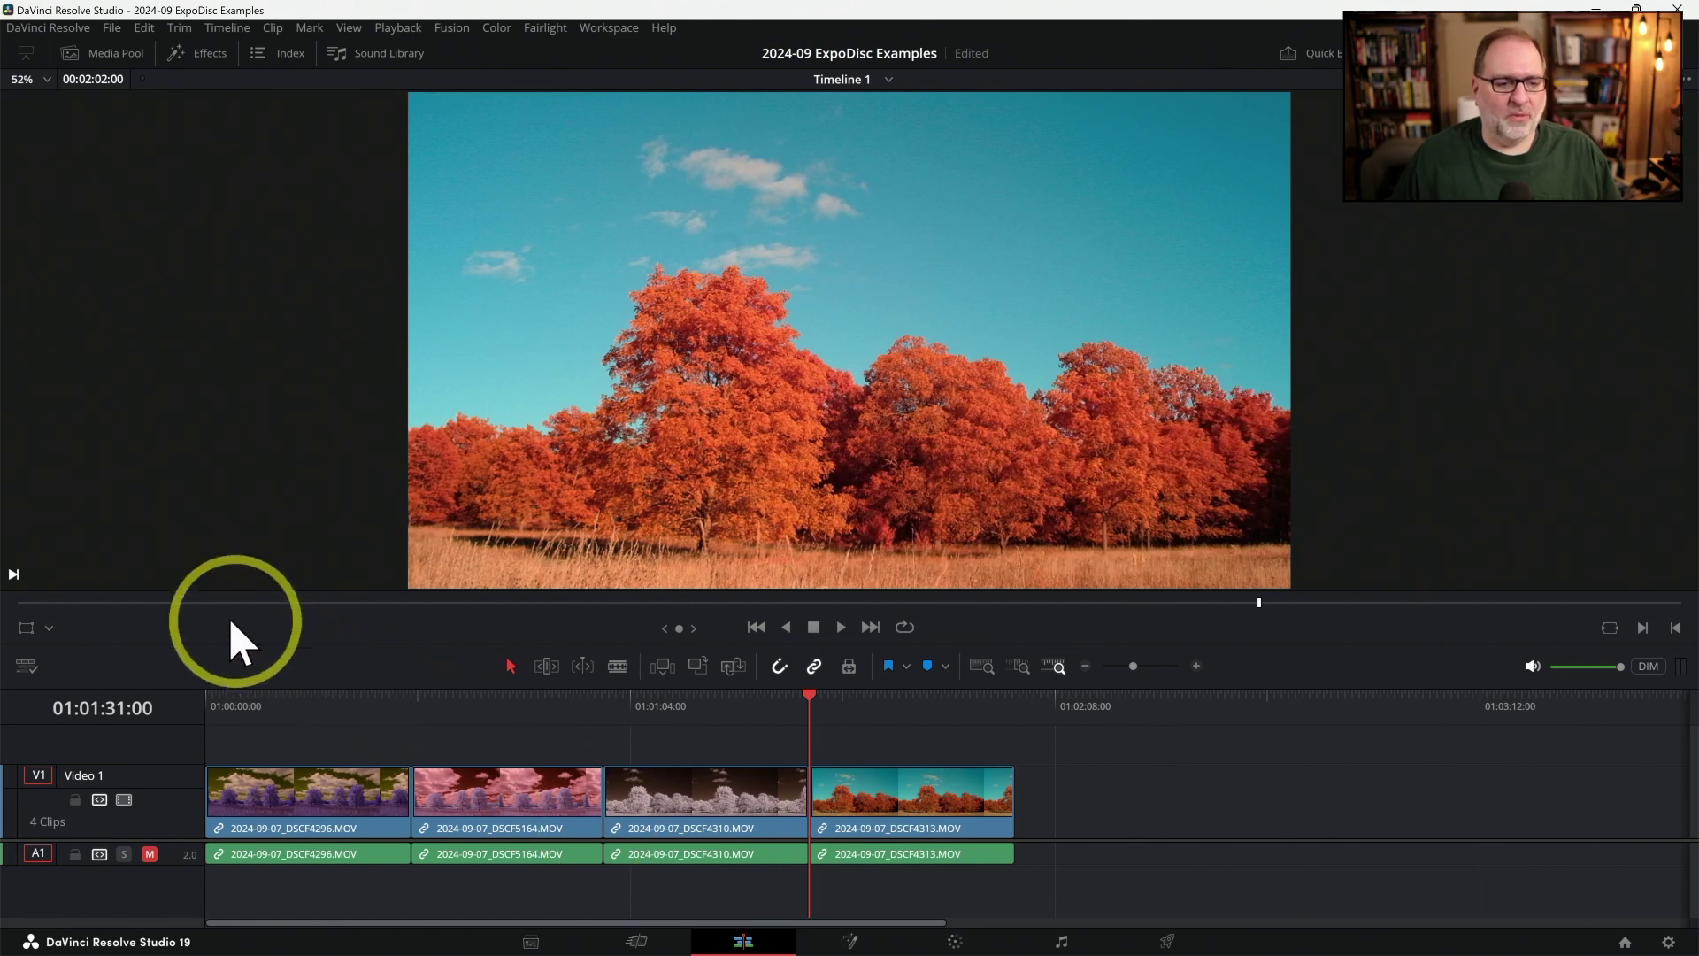
pyautogui.press('Home')
pyautogui.press('space')
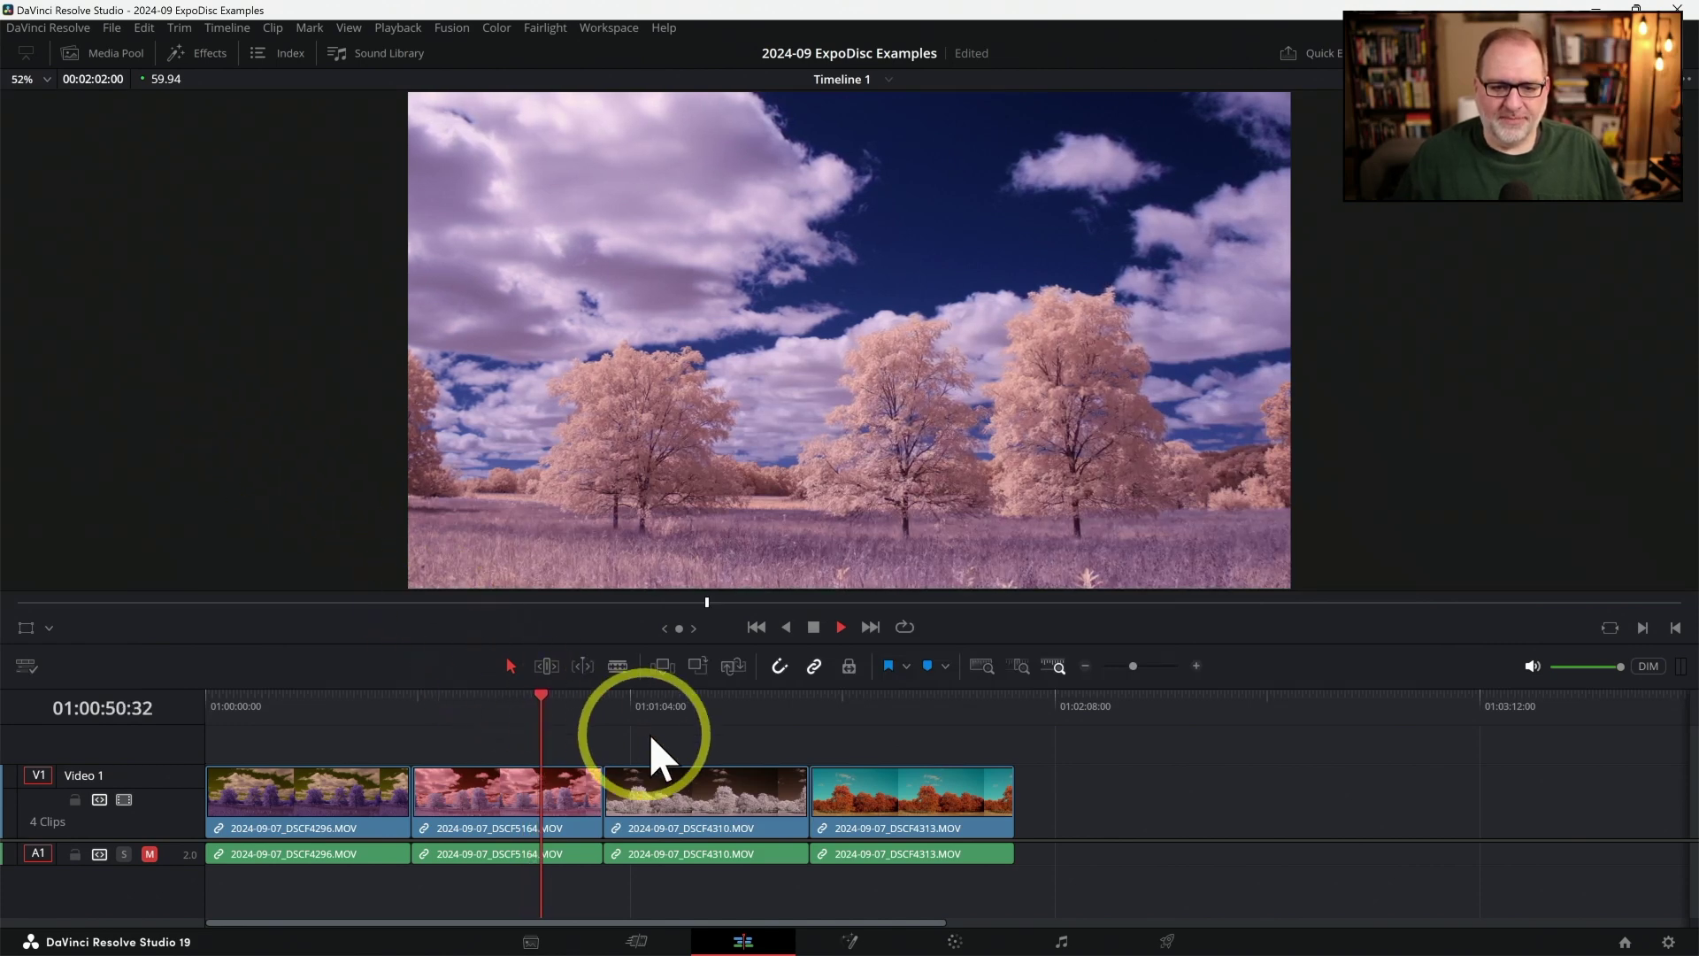
pyautogui.click(645, 708)
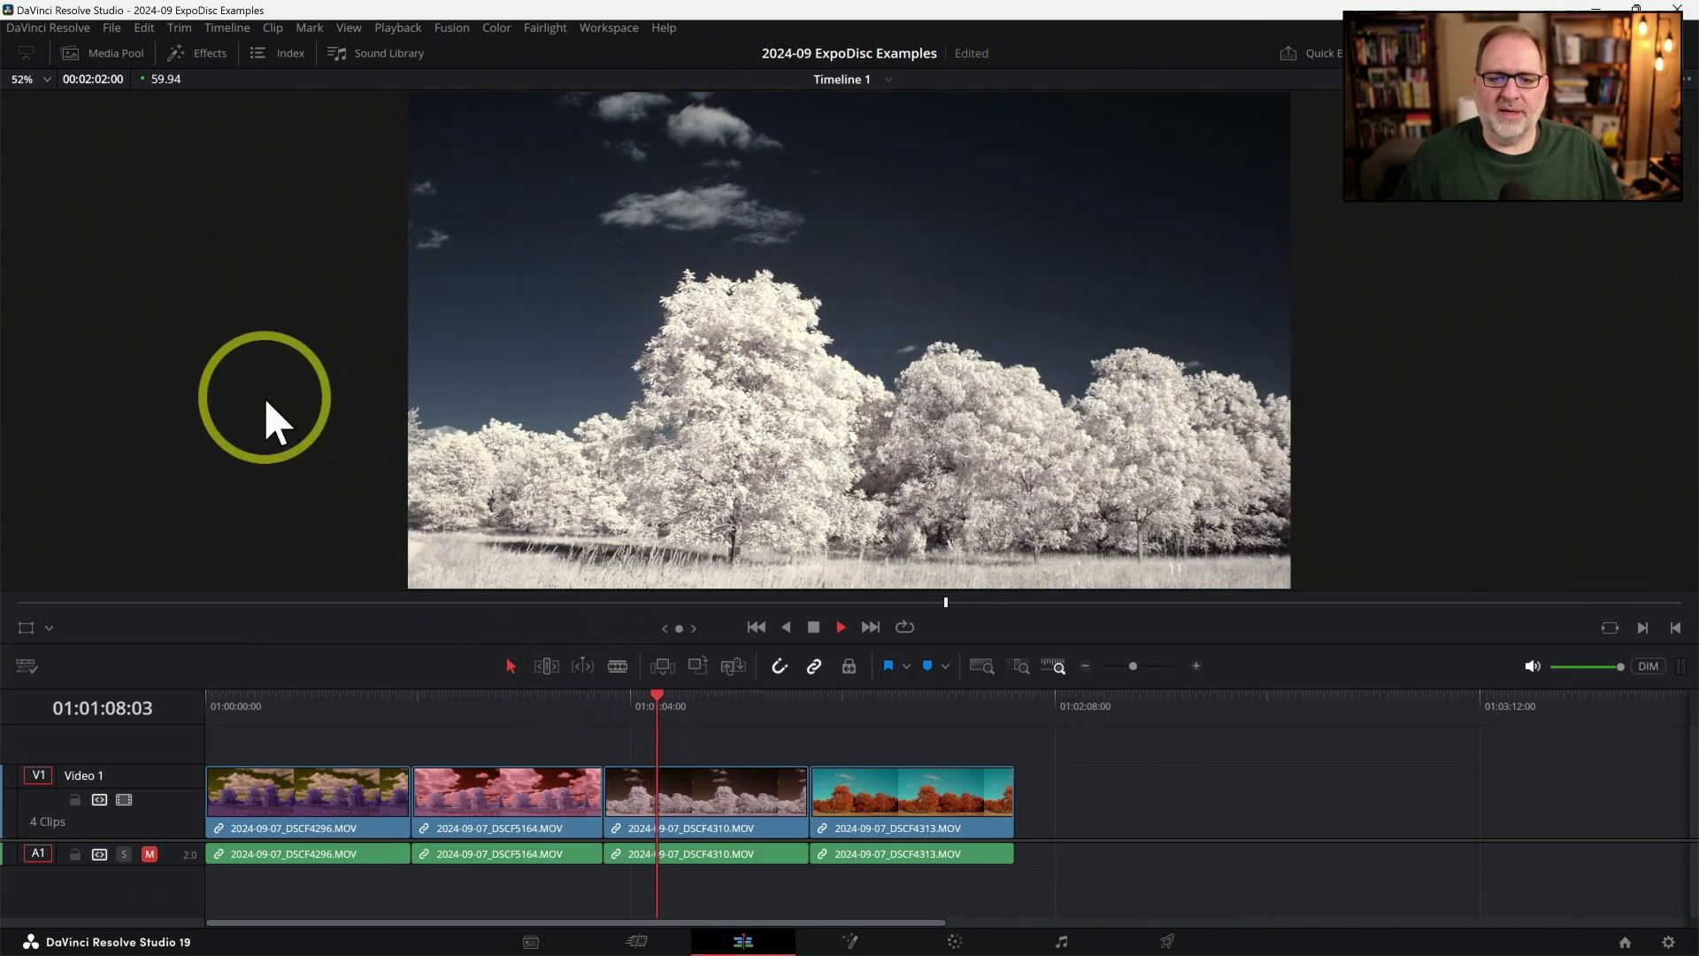